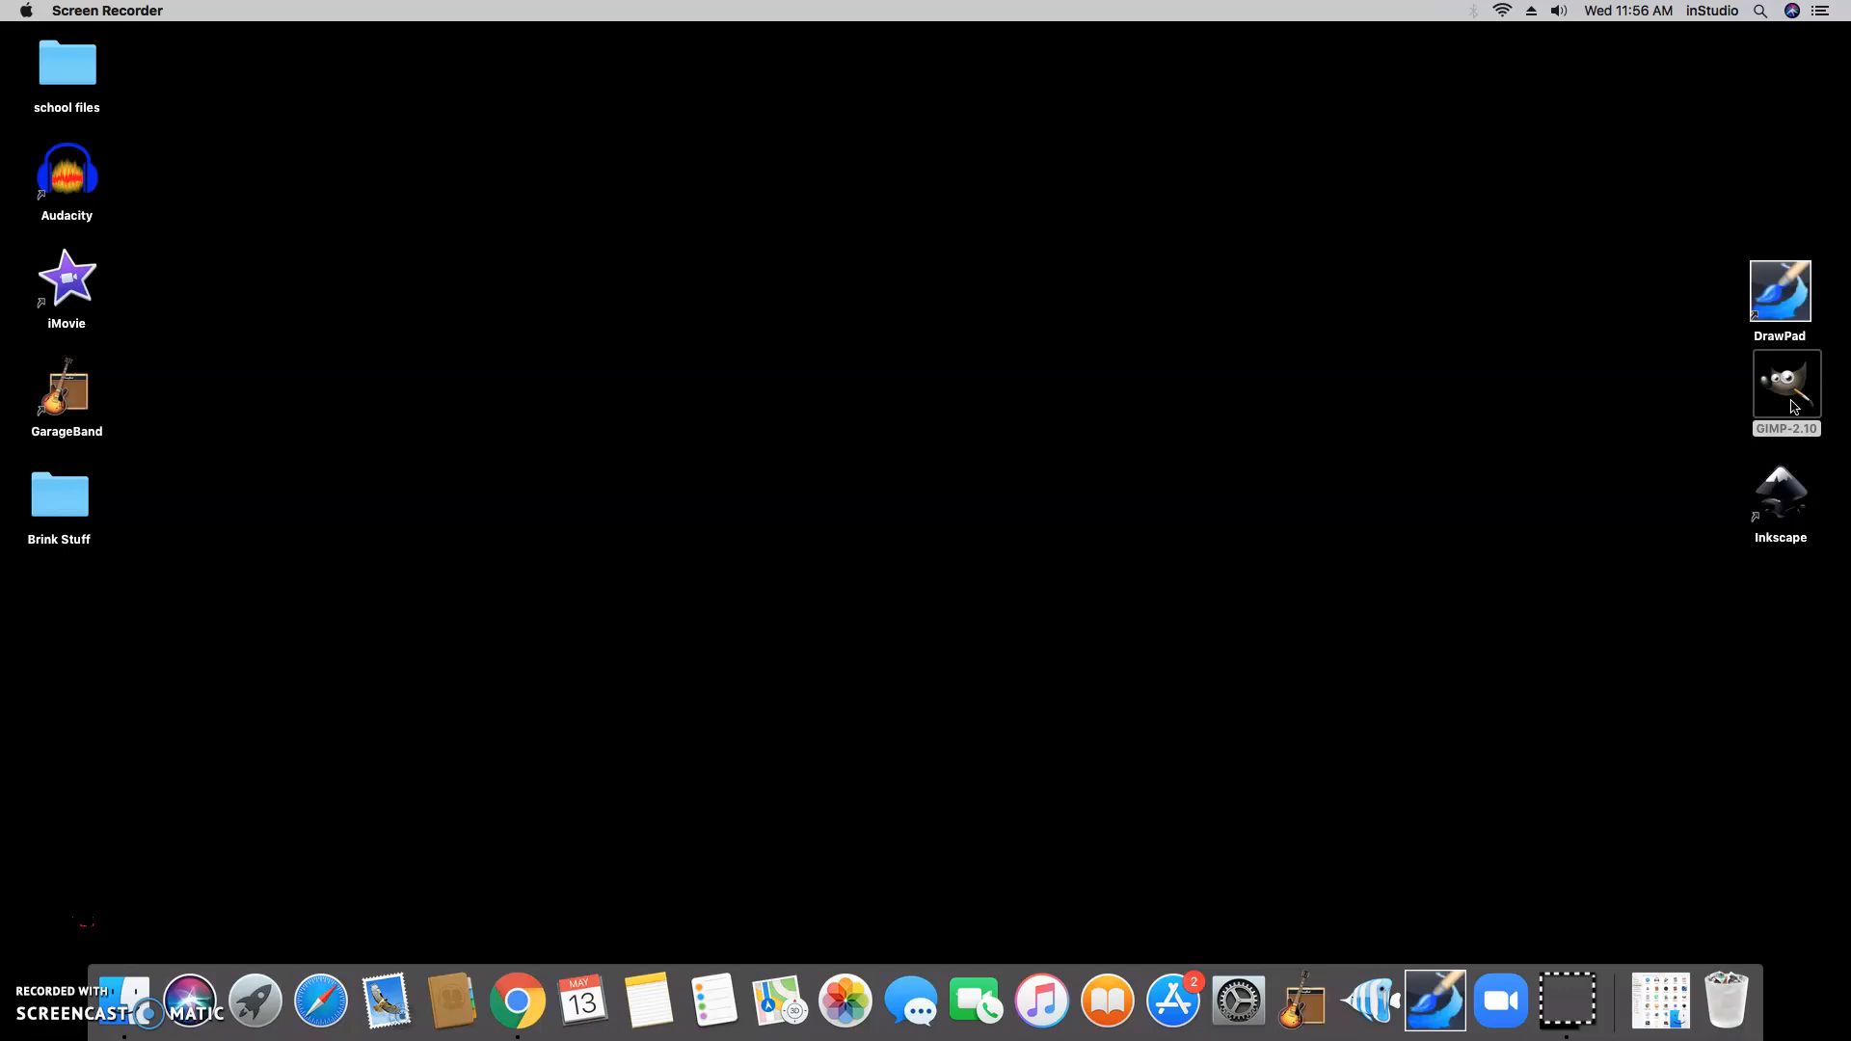
- Launch GIMP and create a new blank image 8.5 inches wide and 11 inches high
{"action": "double_click", "coordinate": [1794, 407]}
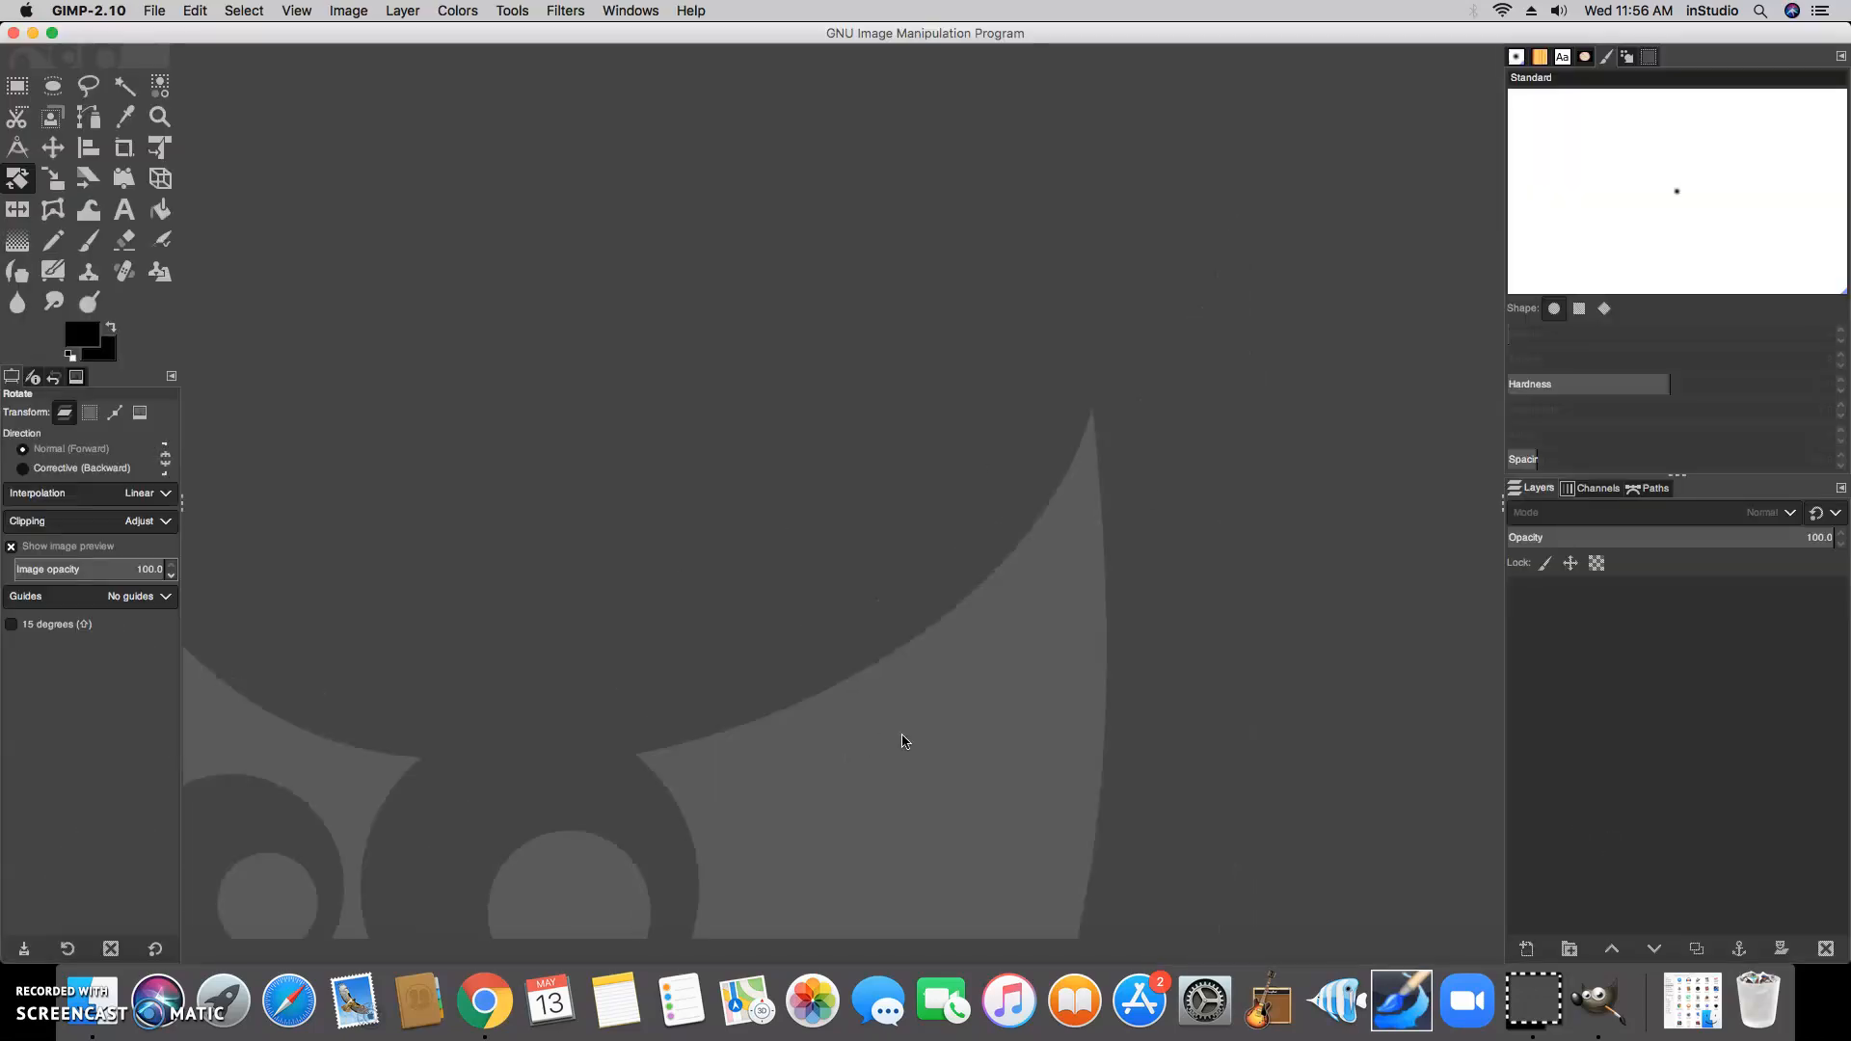
{"action": "left_click", "coordinate": [154, 11]}
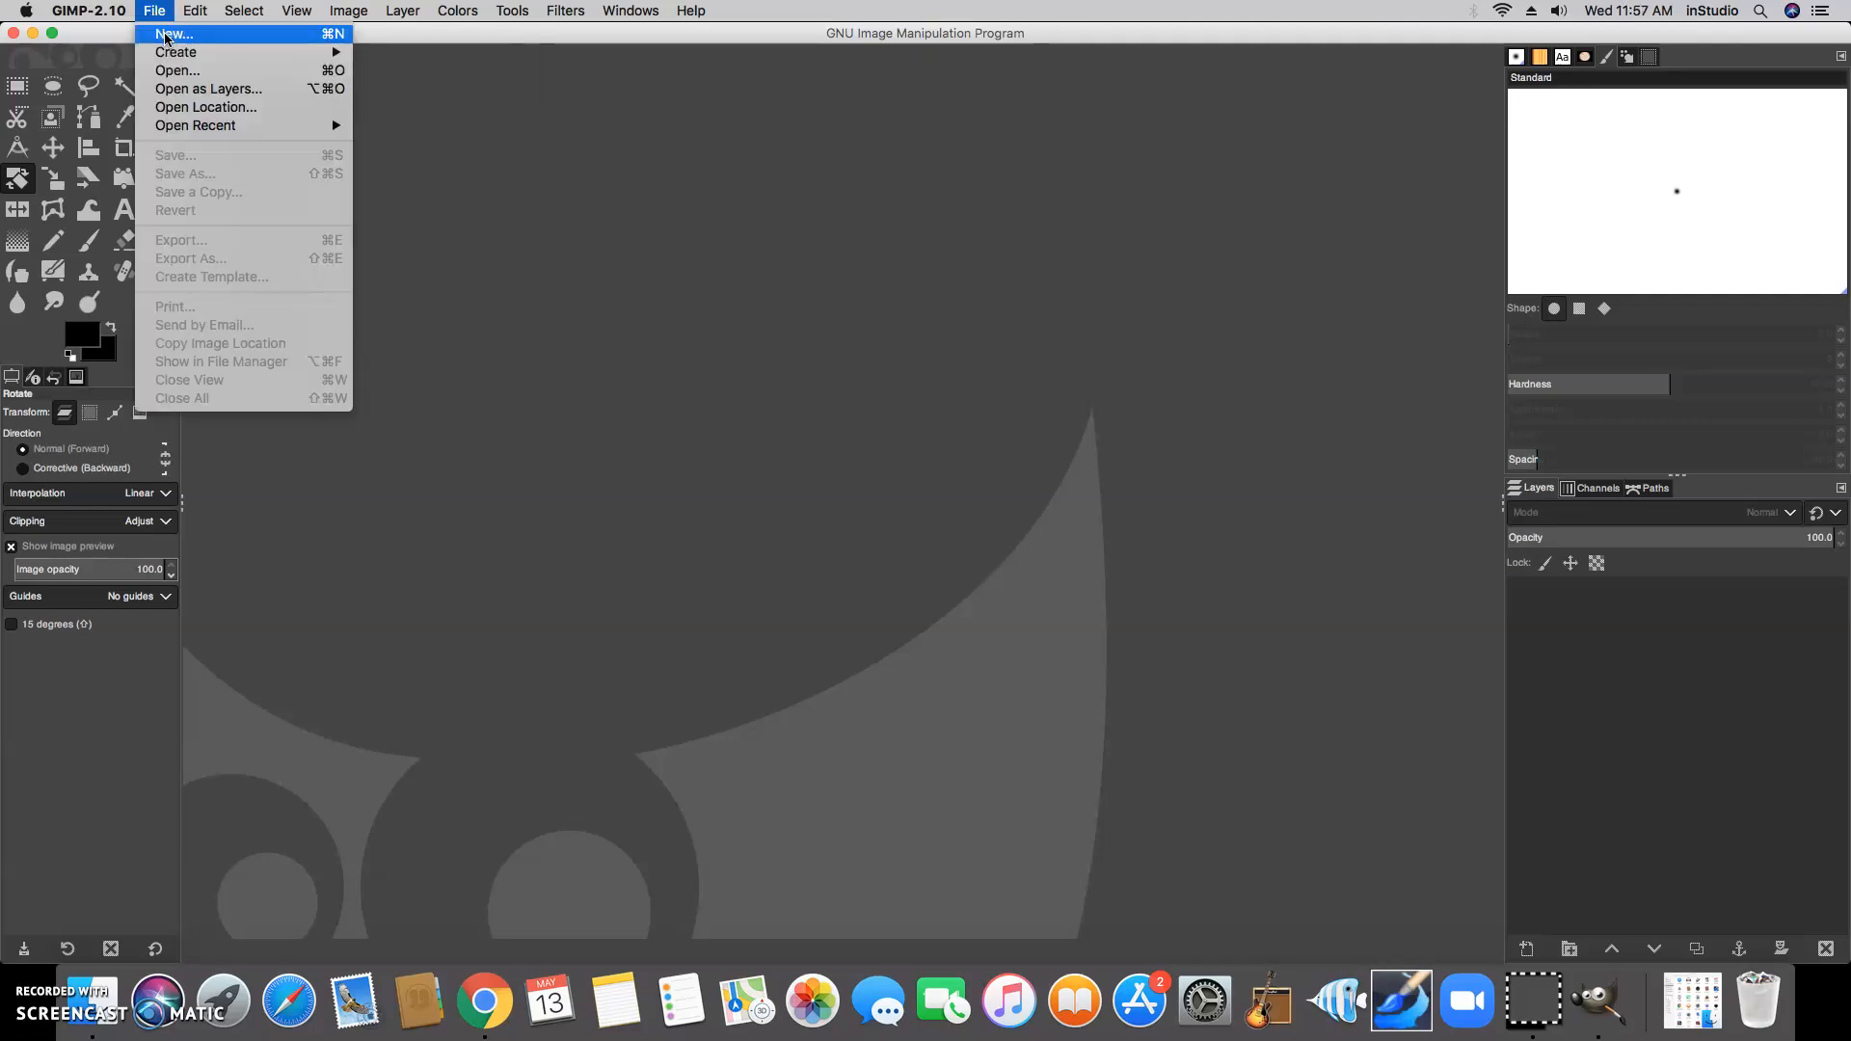
{"action": "left_click", "coordinate": [166, 36]}
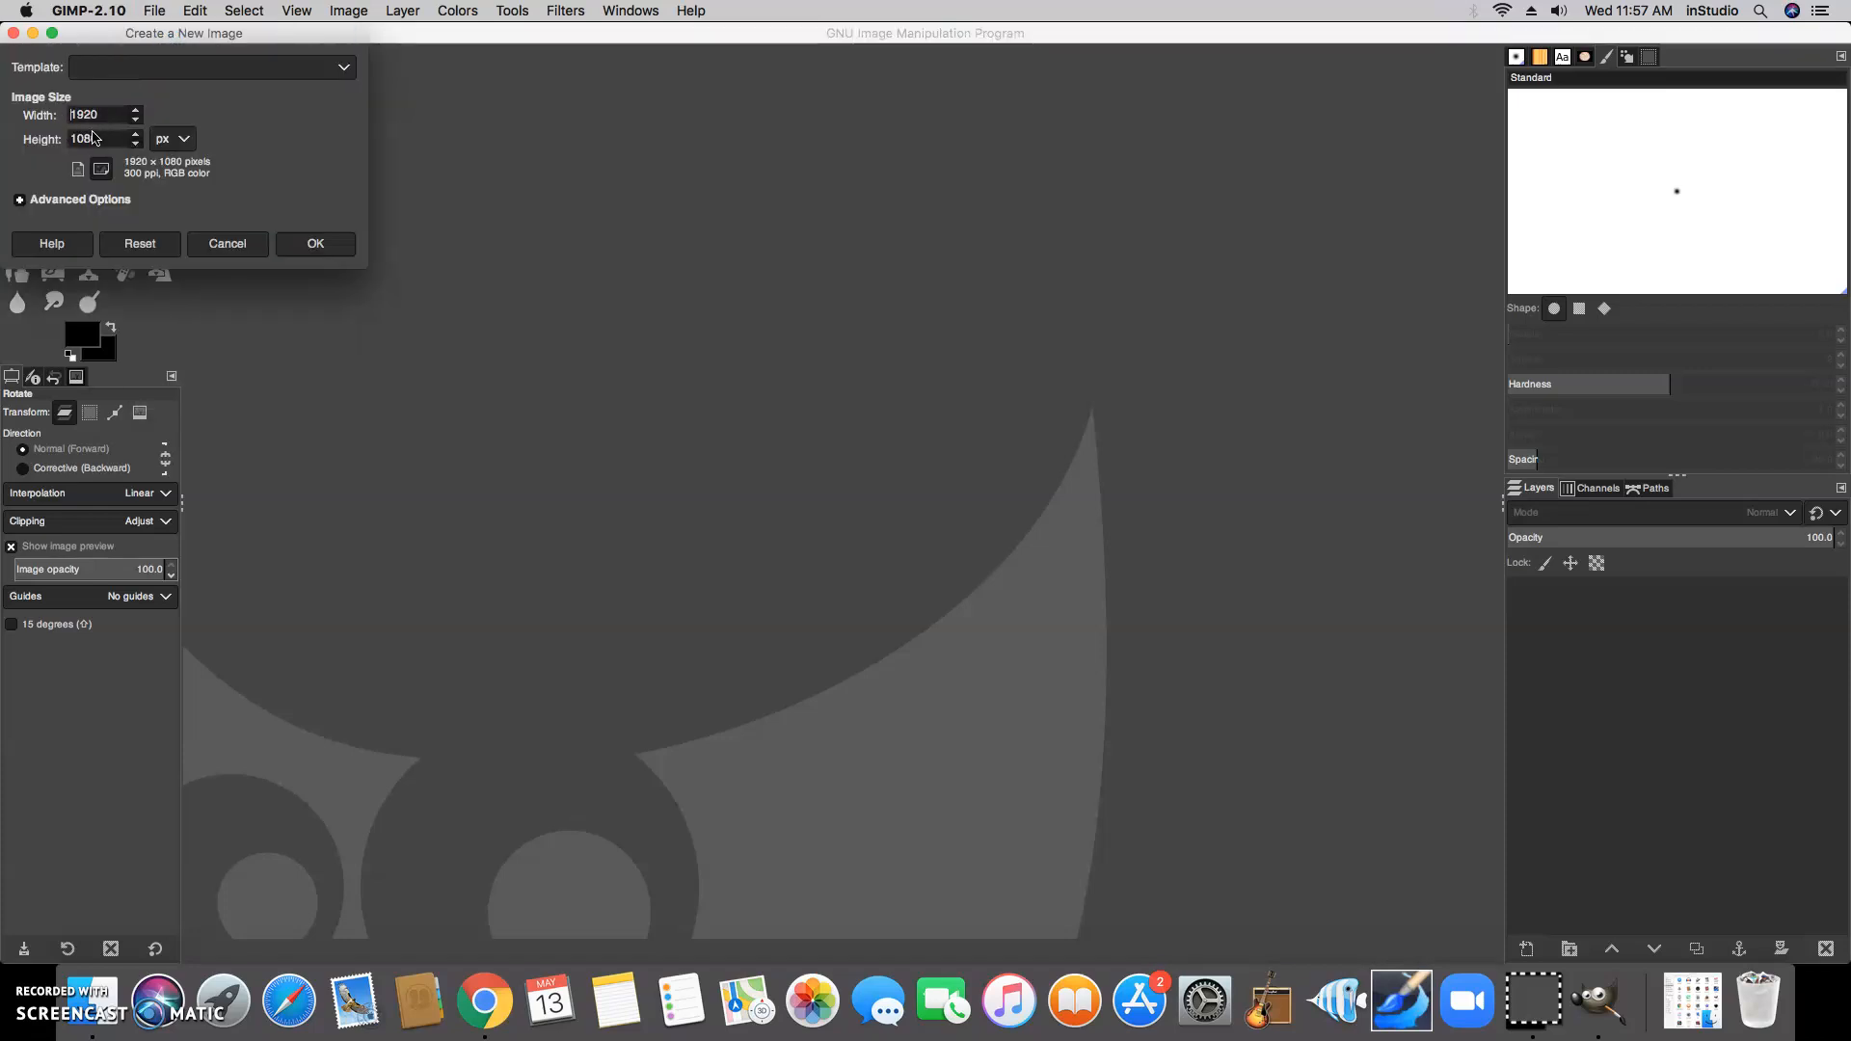
{"action": "left_click", "coordinate": [183, 141]}
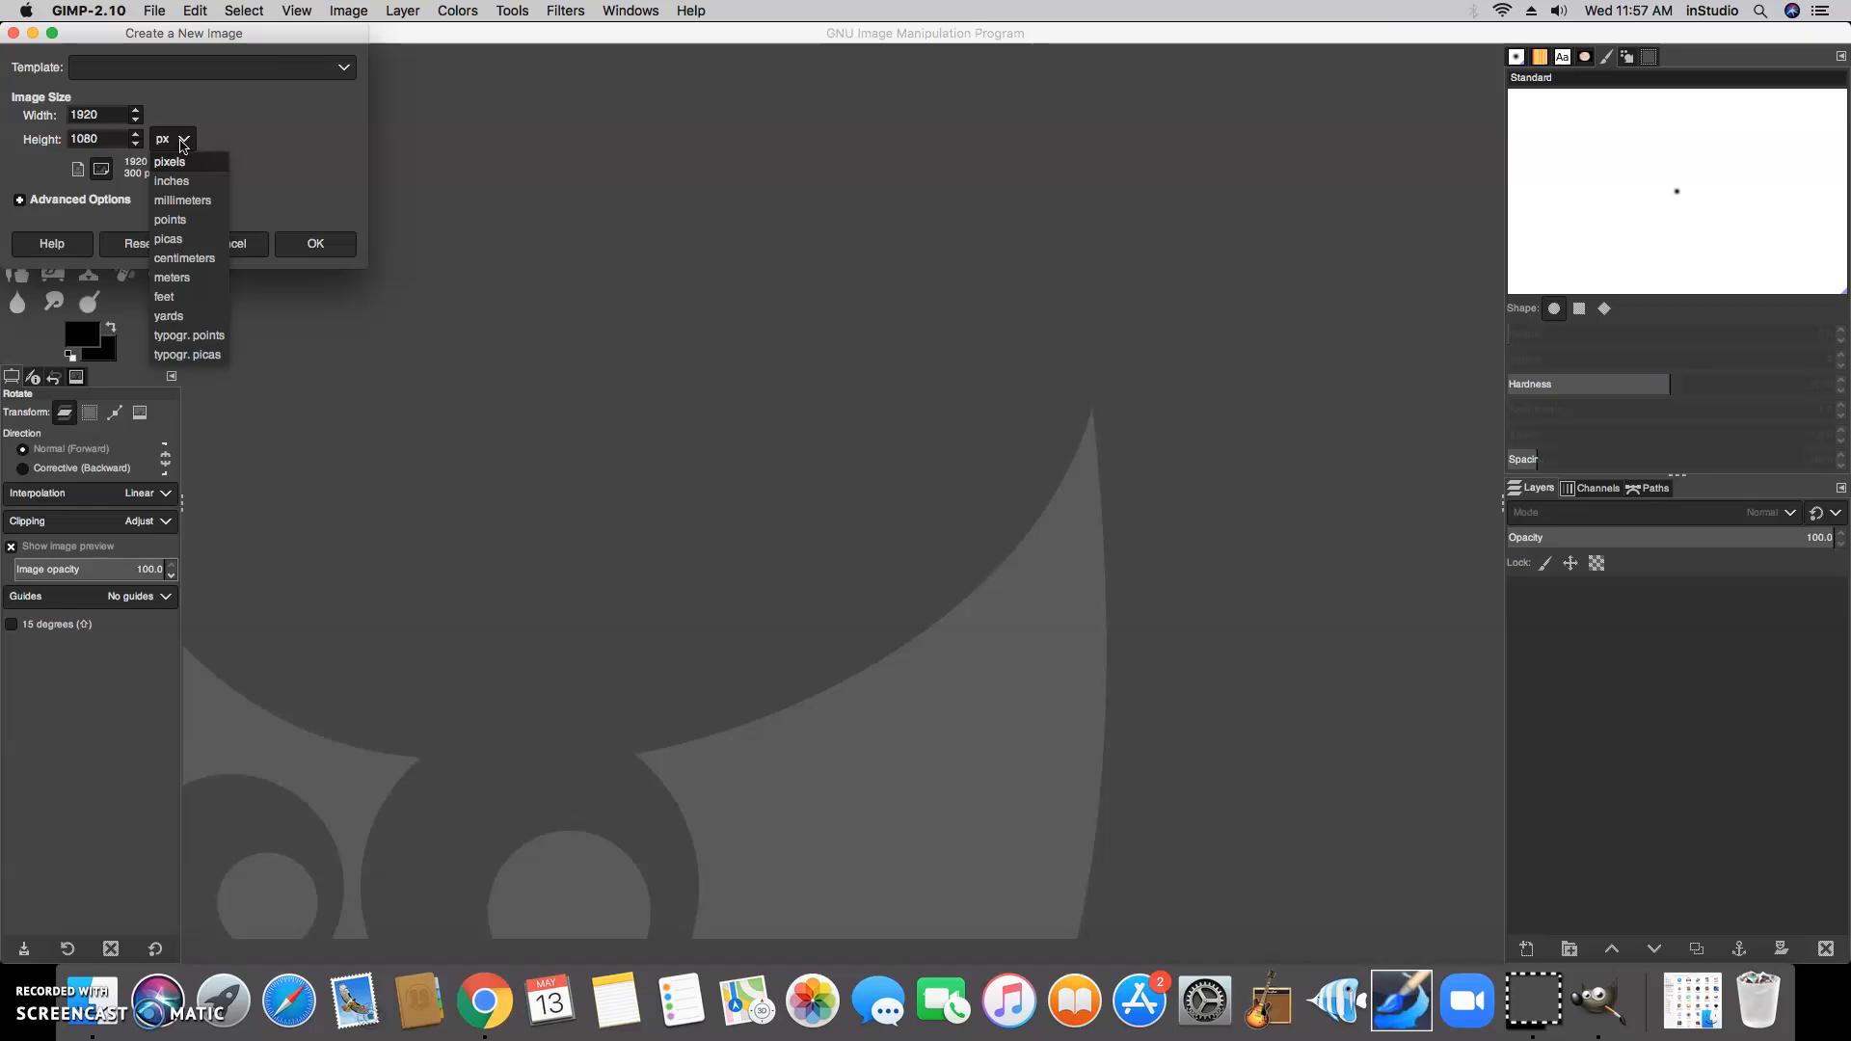
{"action": "left_click", "coordinate": [179, 181]}
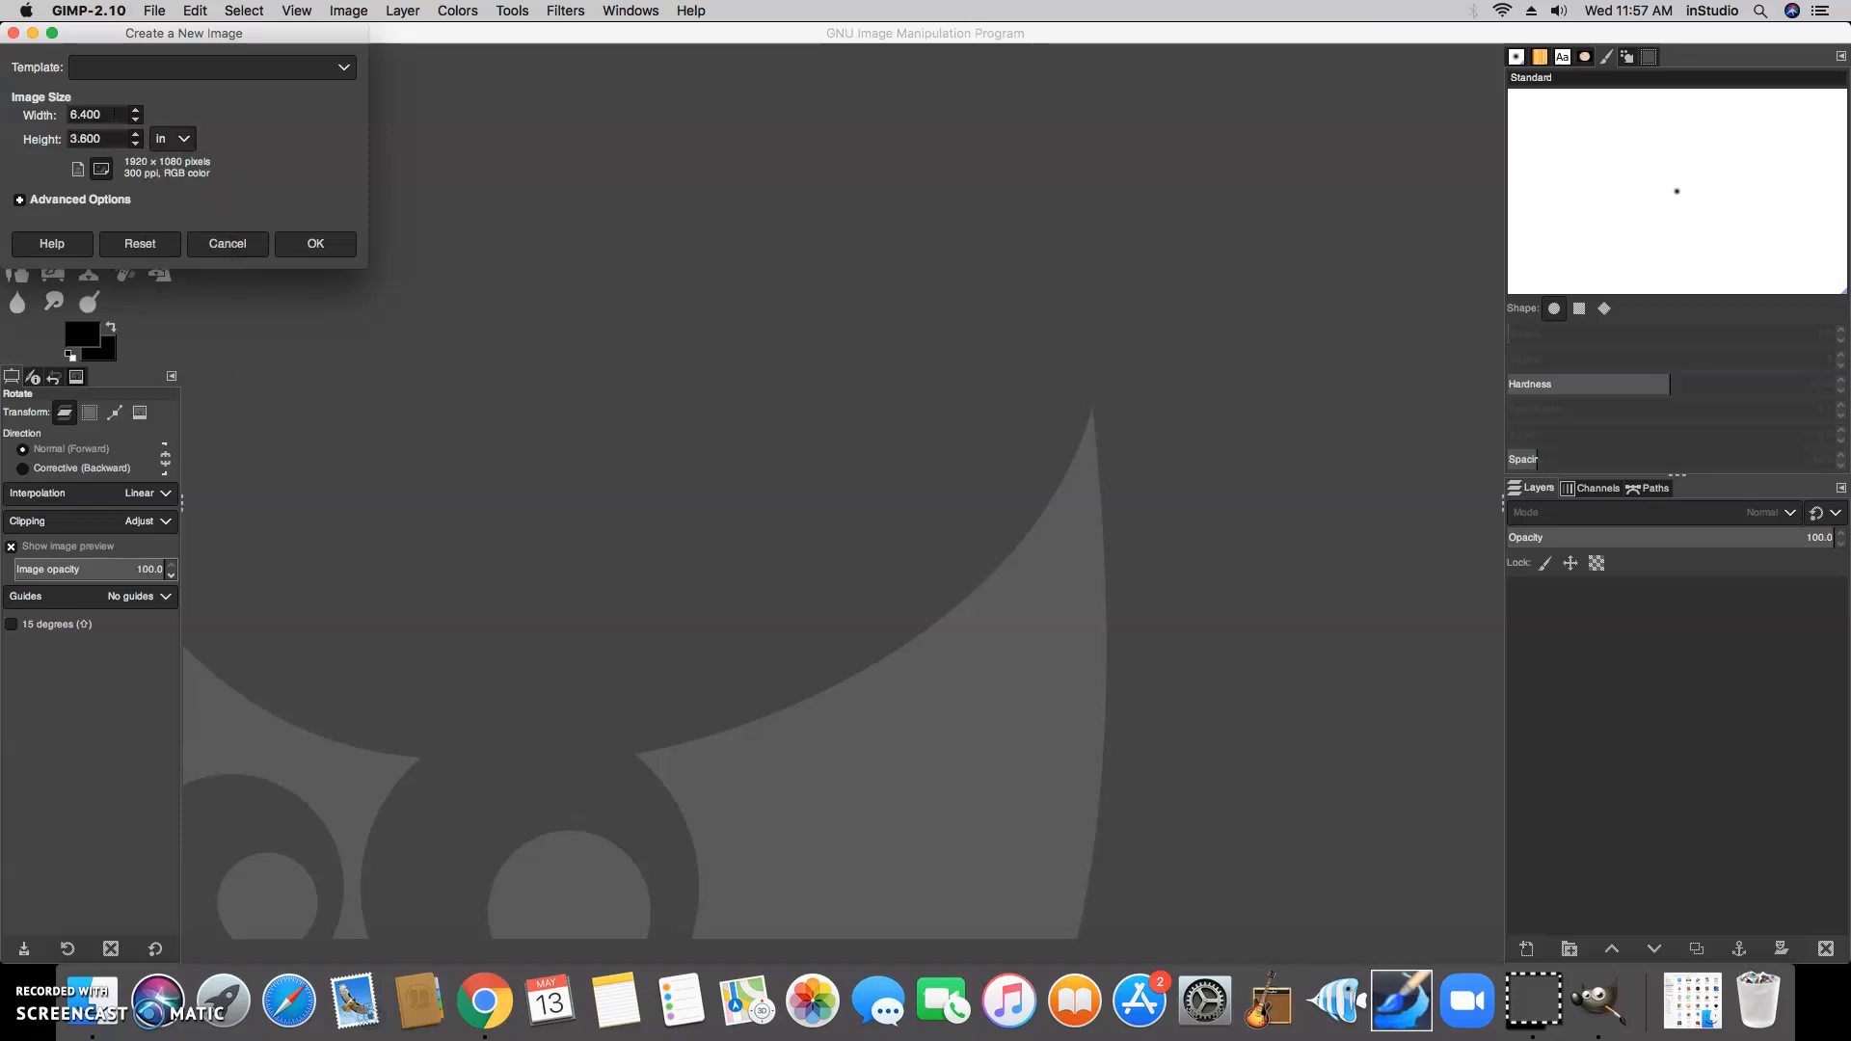
{"action": "type", "text": "8.511"}
{"action": "key", "text": "Return"}
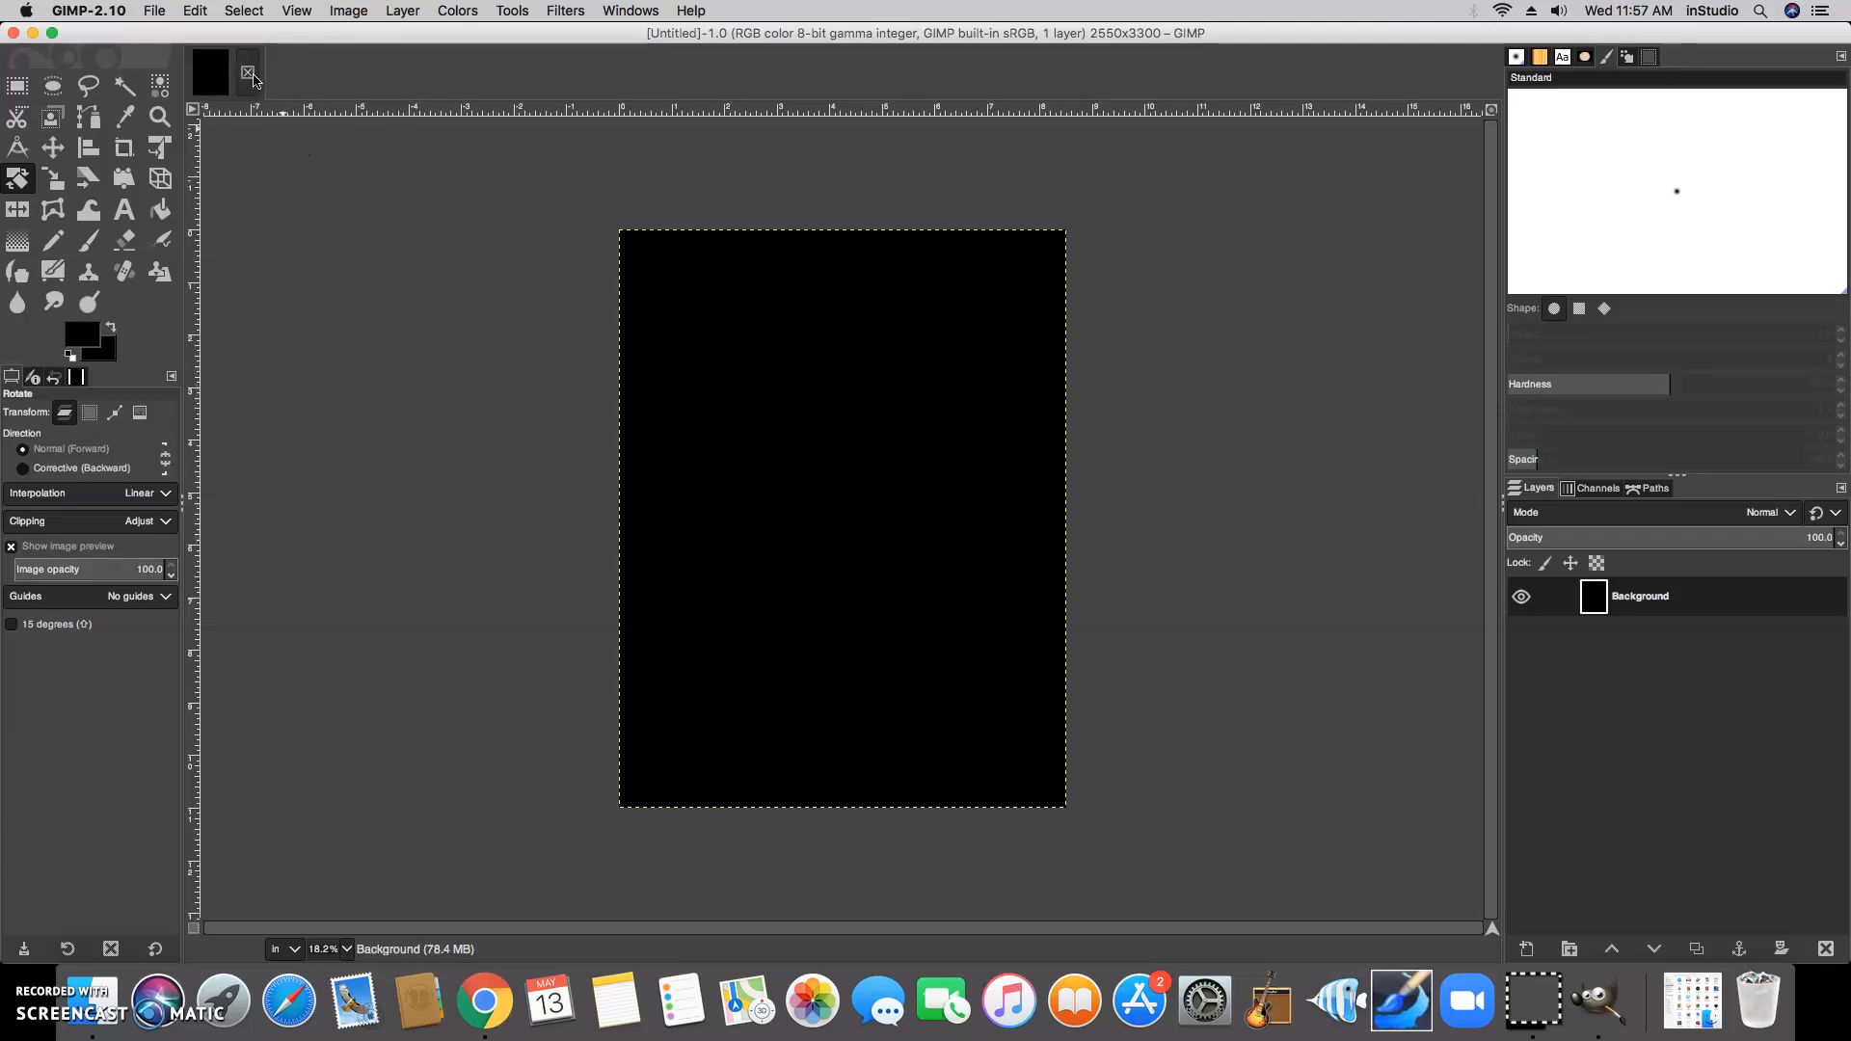
- Open exploding planet.jpg as a new layer in the current image
{"action": "left_click", "coordinate": [156, 14]}
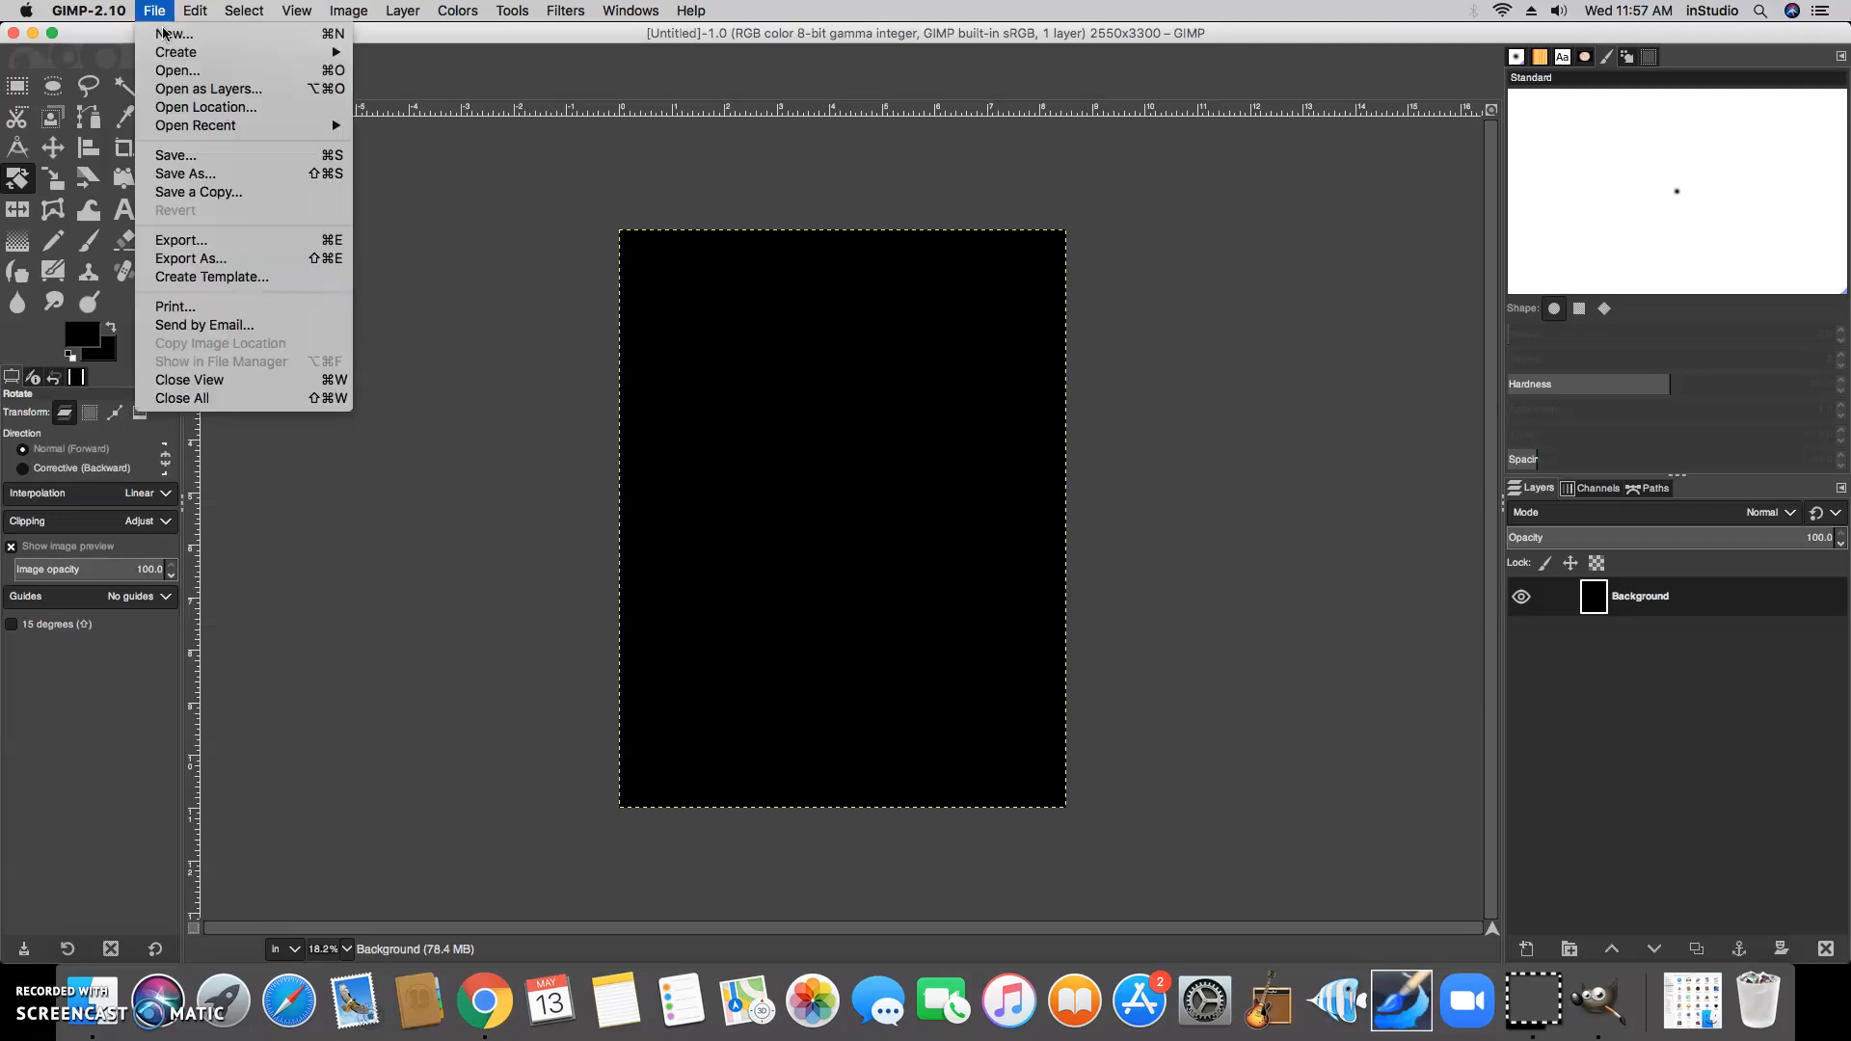
{"action": "left_click", "coordinate": [199, 89]}
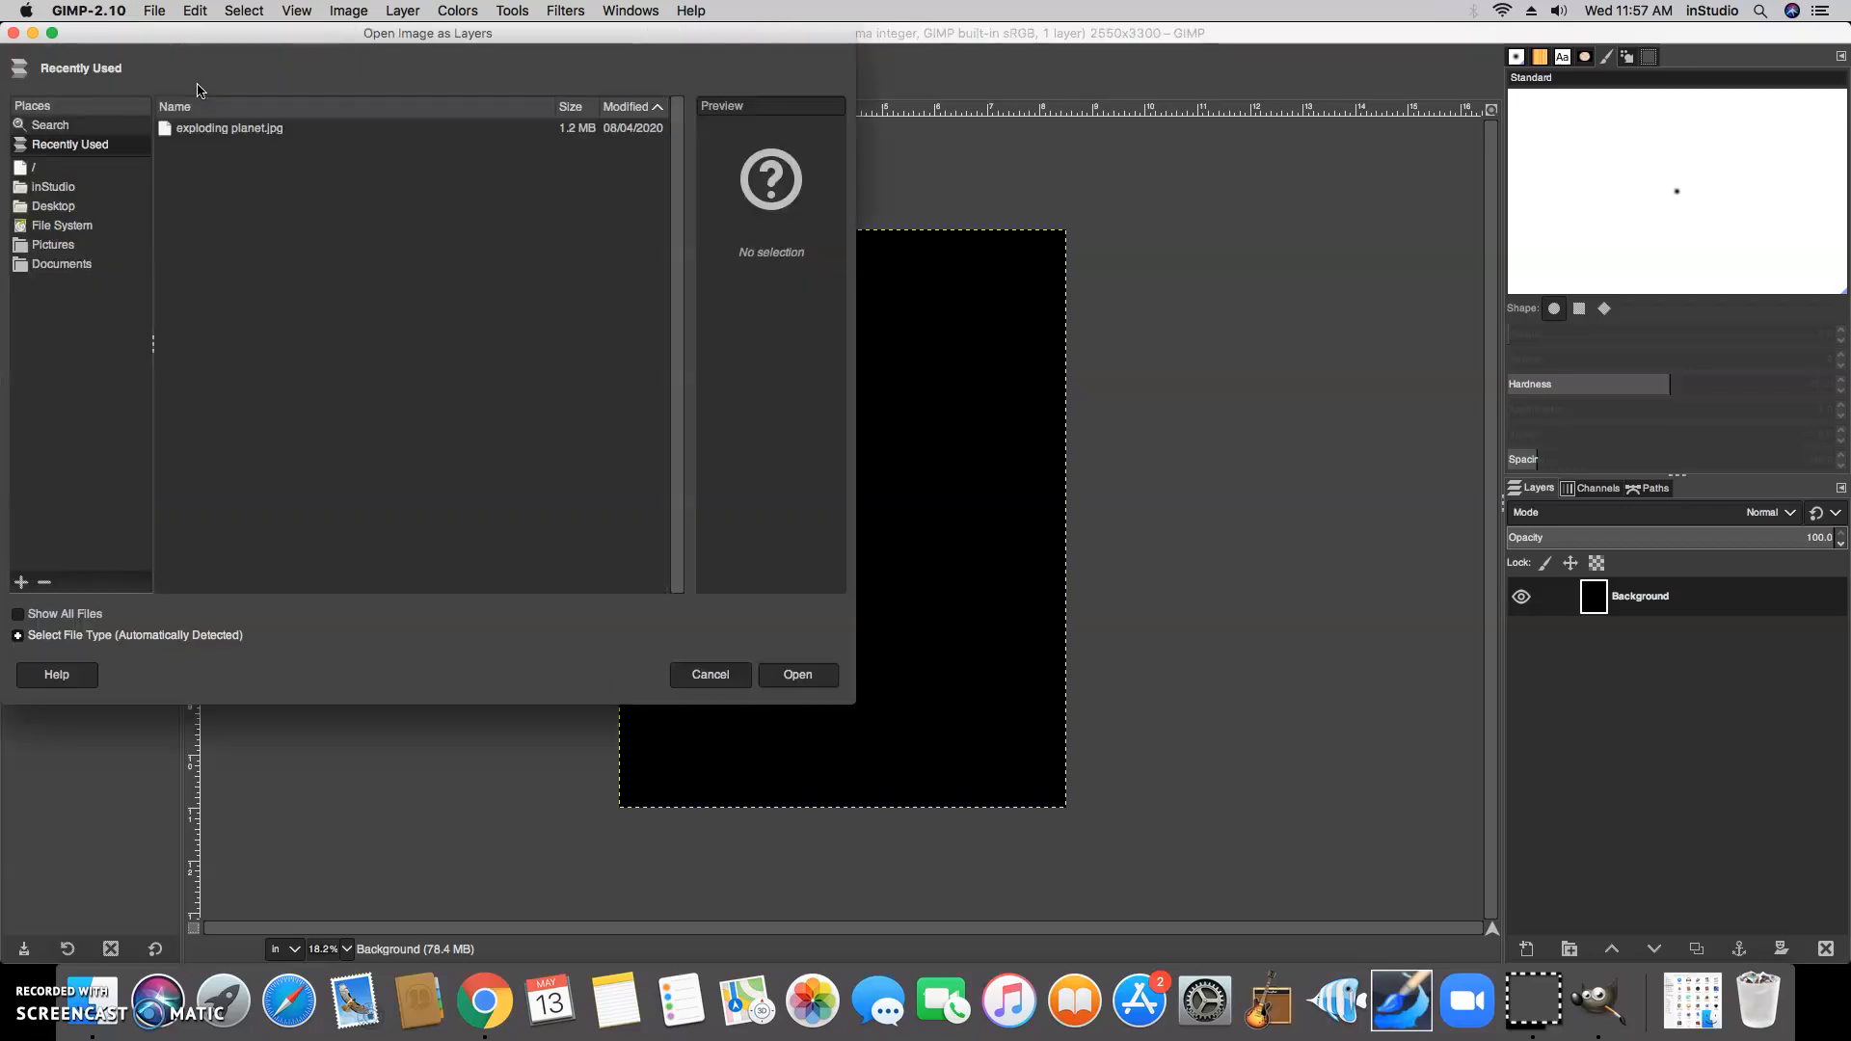
{"action": "left_click", "coordinate": [225, 128]}
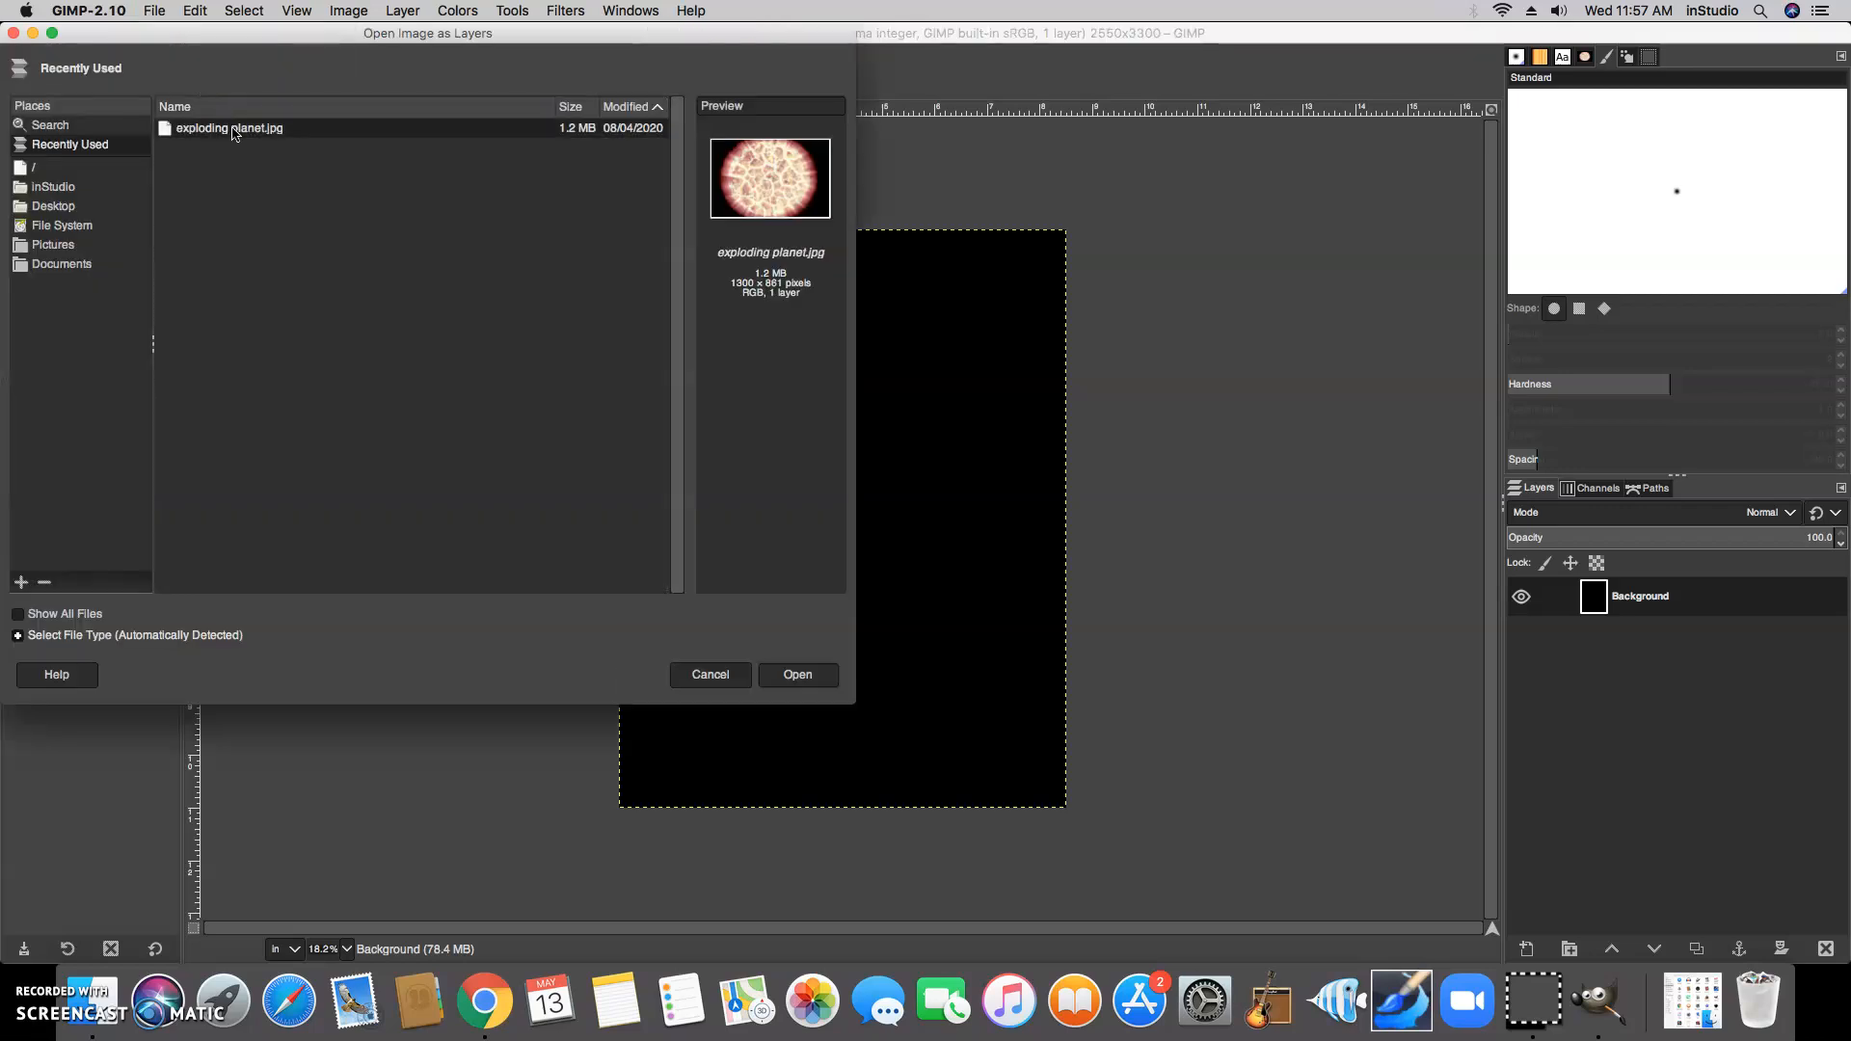
{"action": "left_click", "coordinate": [790, 679]}
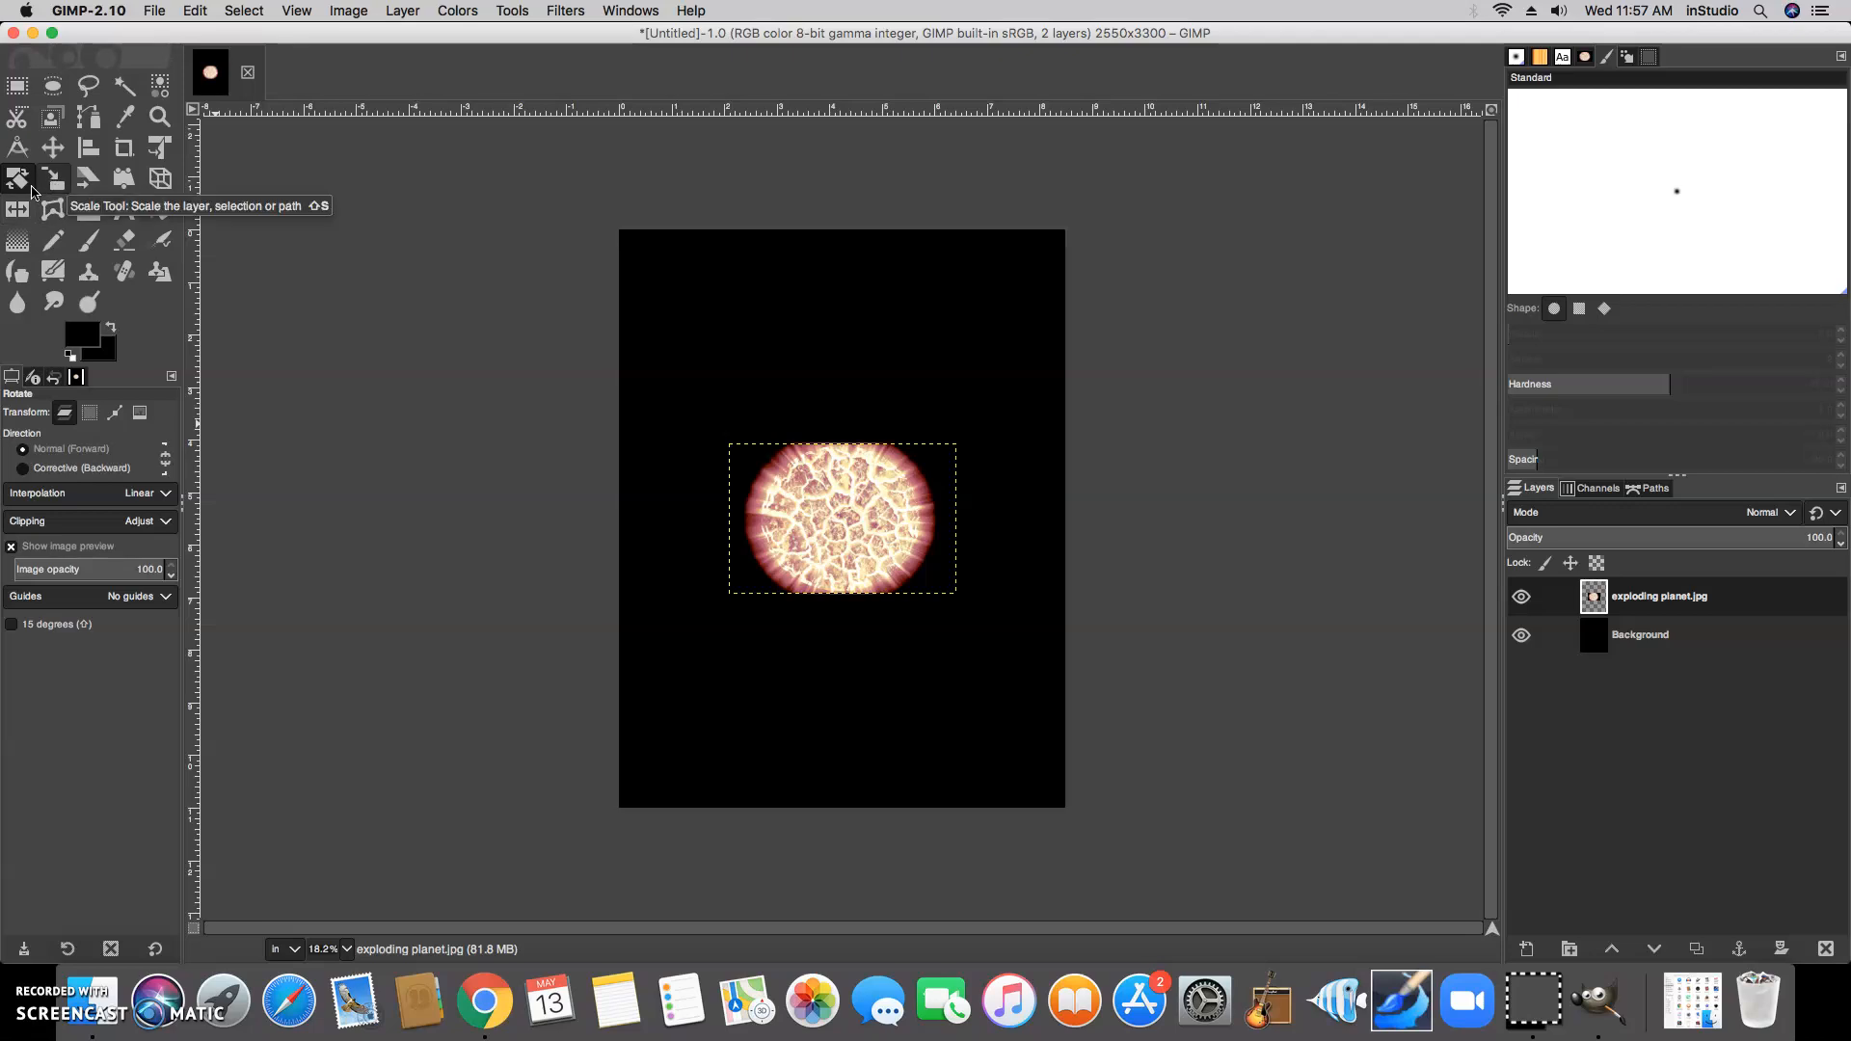
- Rotate the planet layer about 90 degrees and enlarge it proportionally to about 6.96 × 10.48 in
{"action": "left_click", "coordinate": [819, 528]}
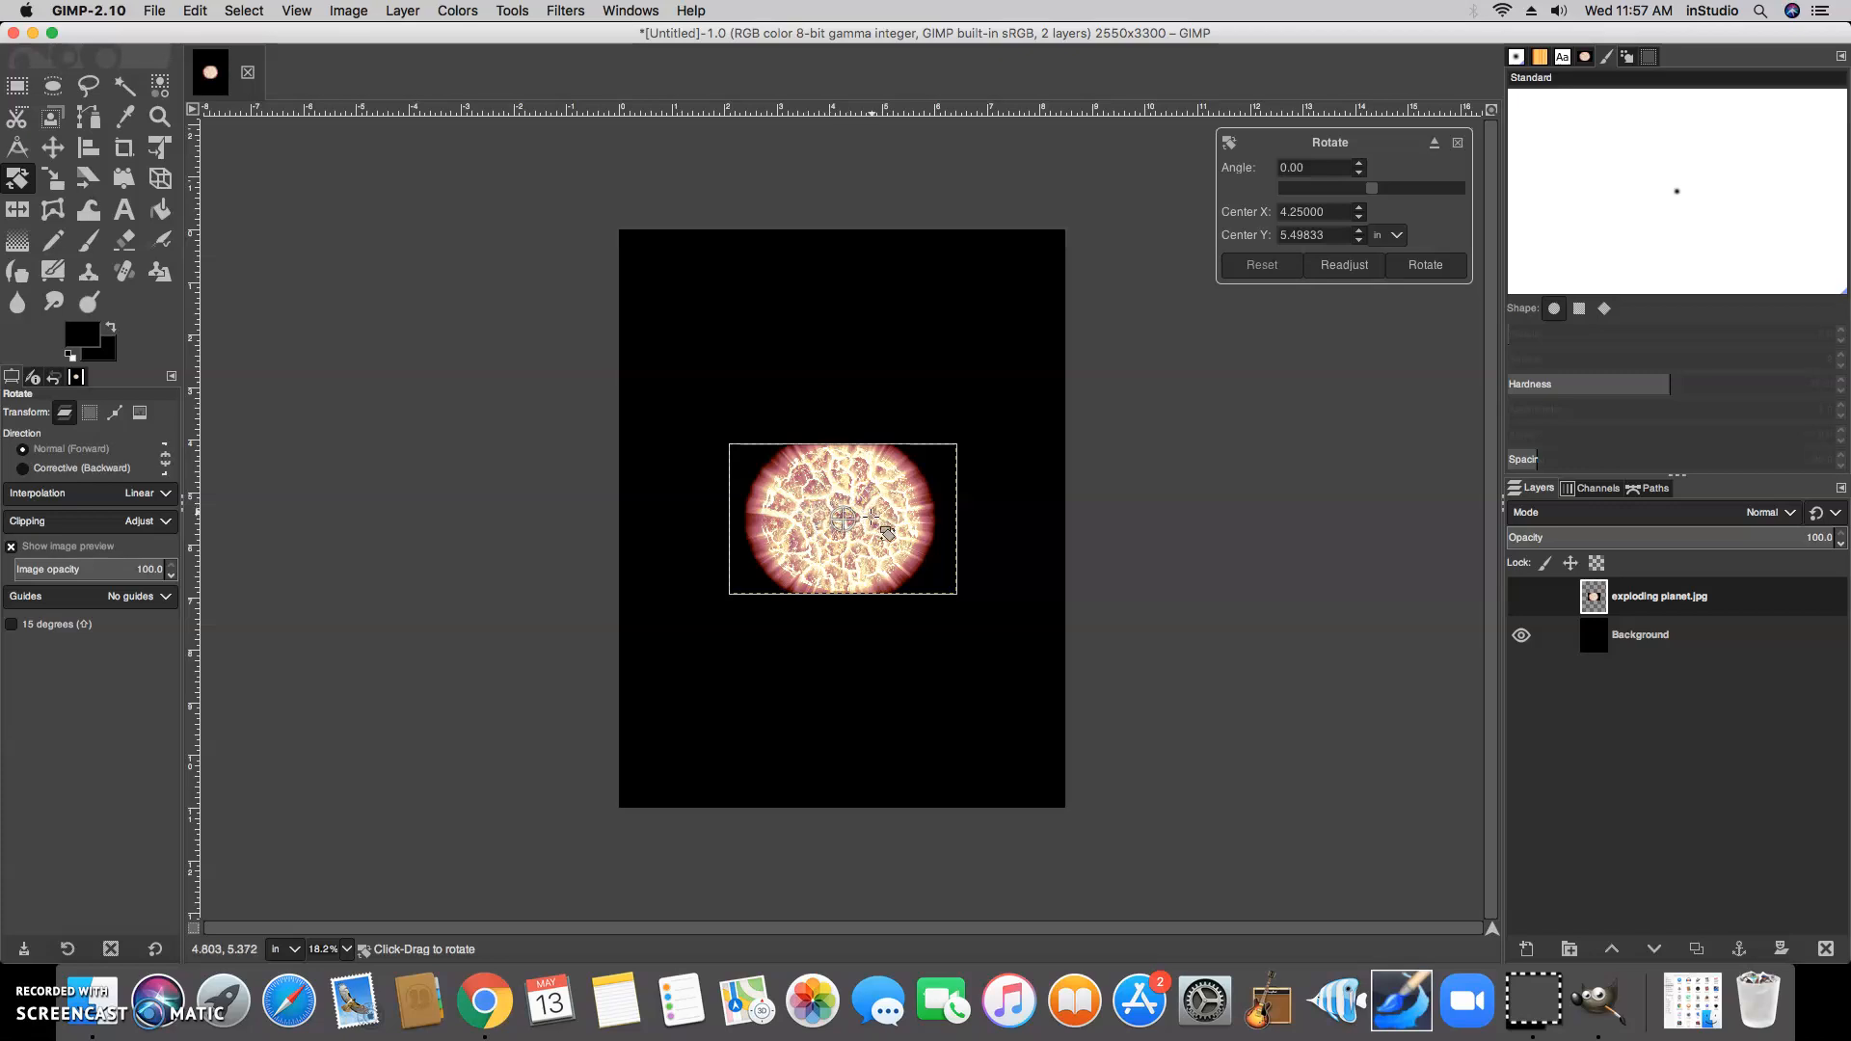
{"action": "left_click_drag", "start_coordinate": [860, 542], "coordinate": [818, 564]}
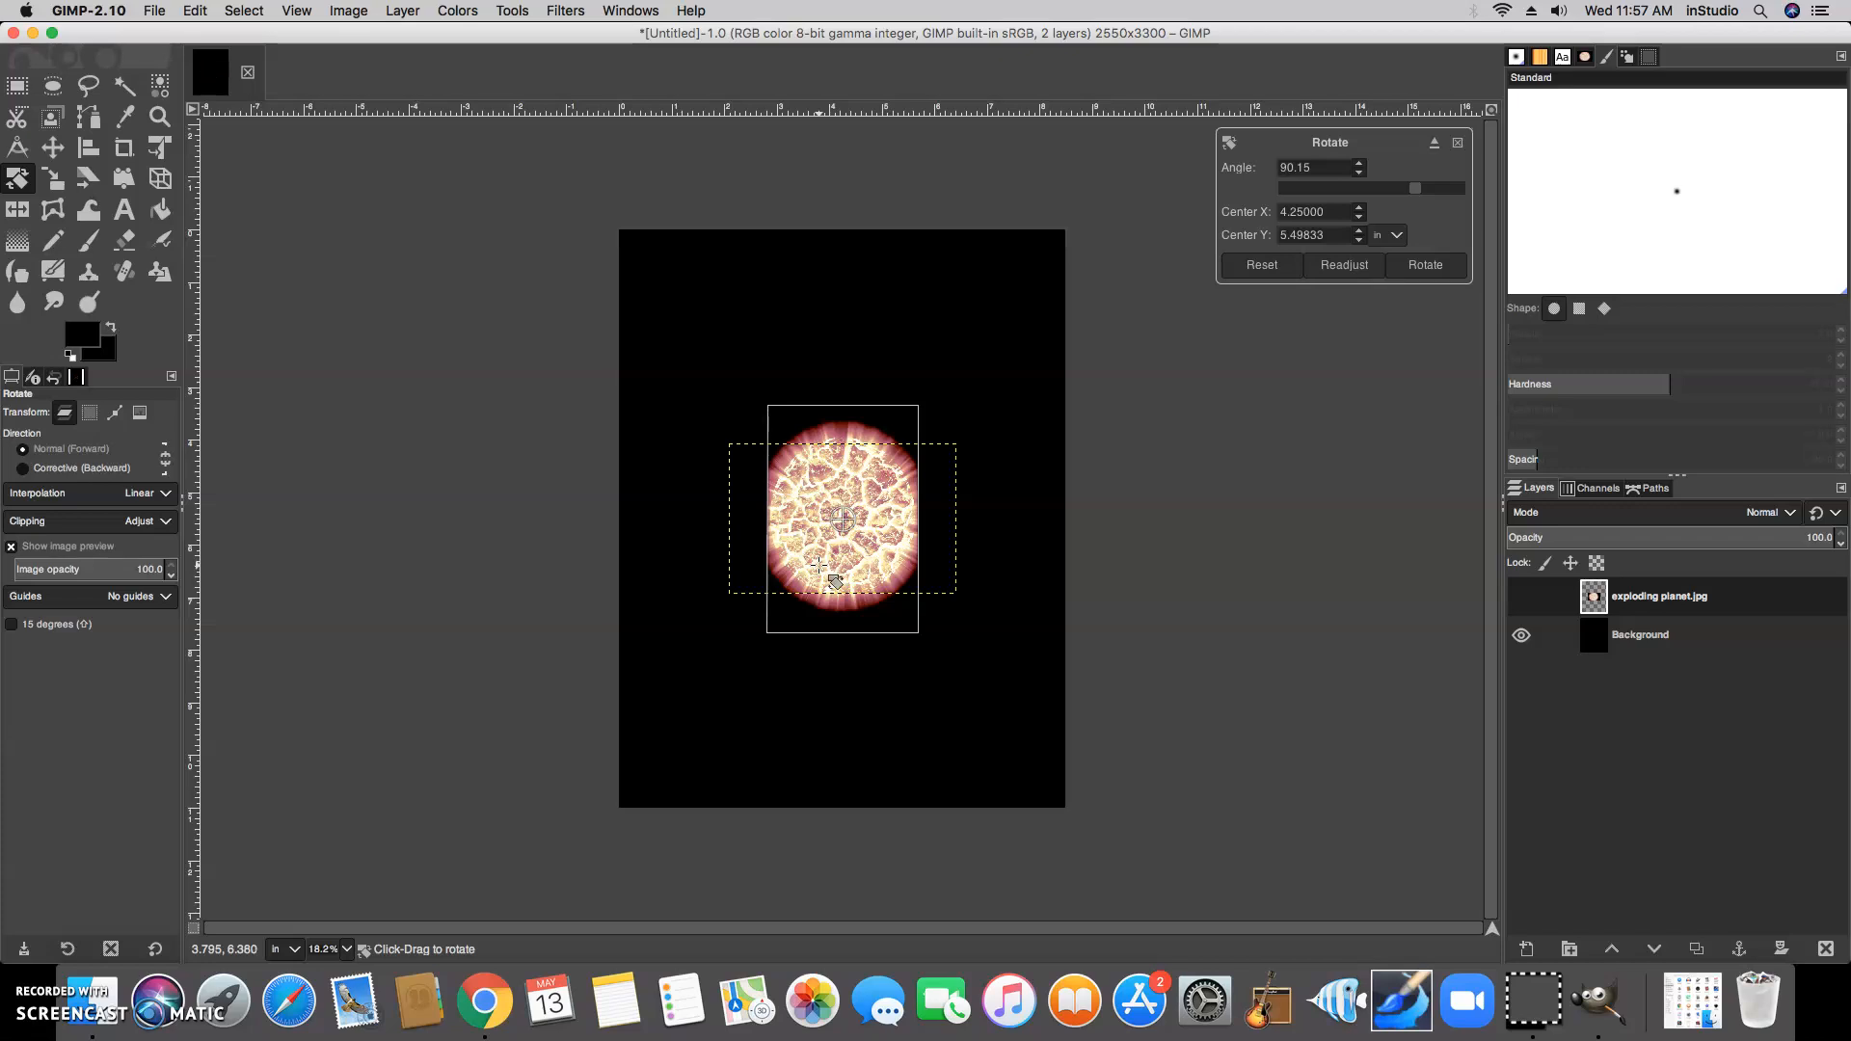
{"action": "left_click", "coordinate": [55, 179]}
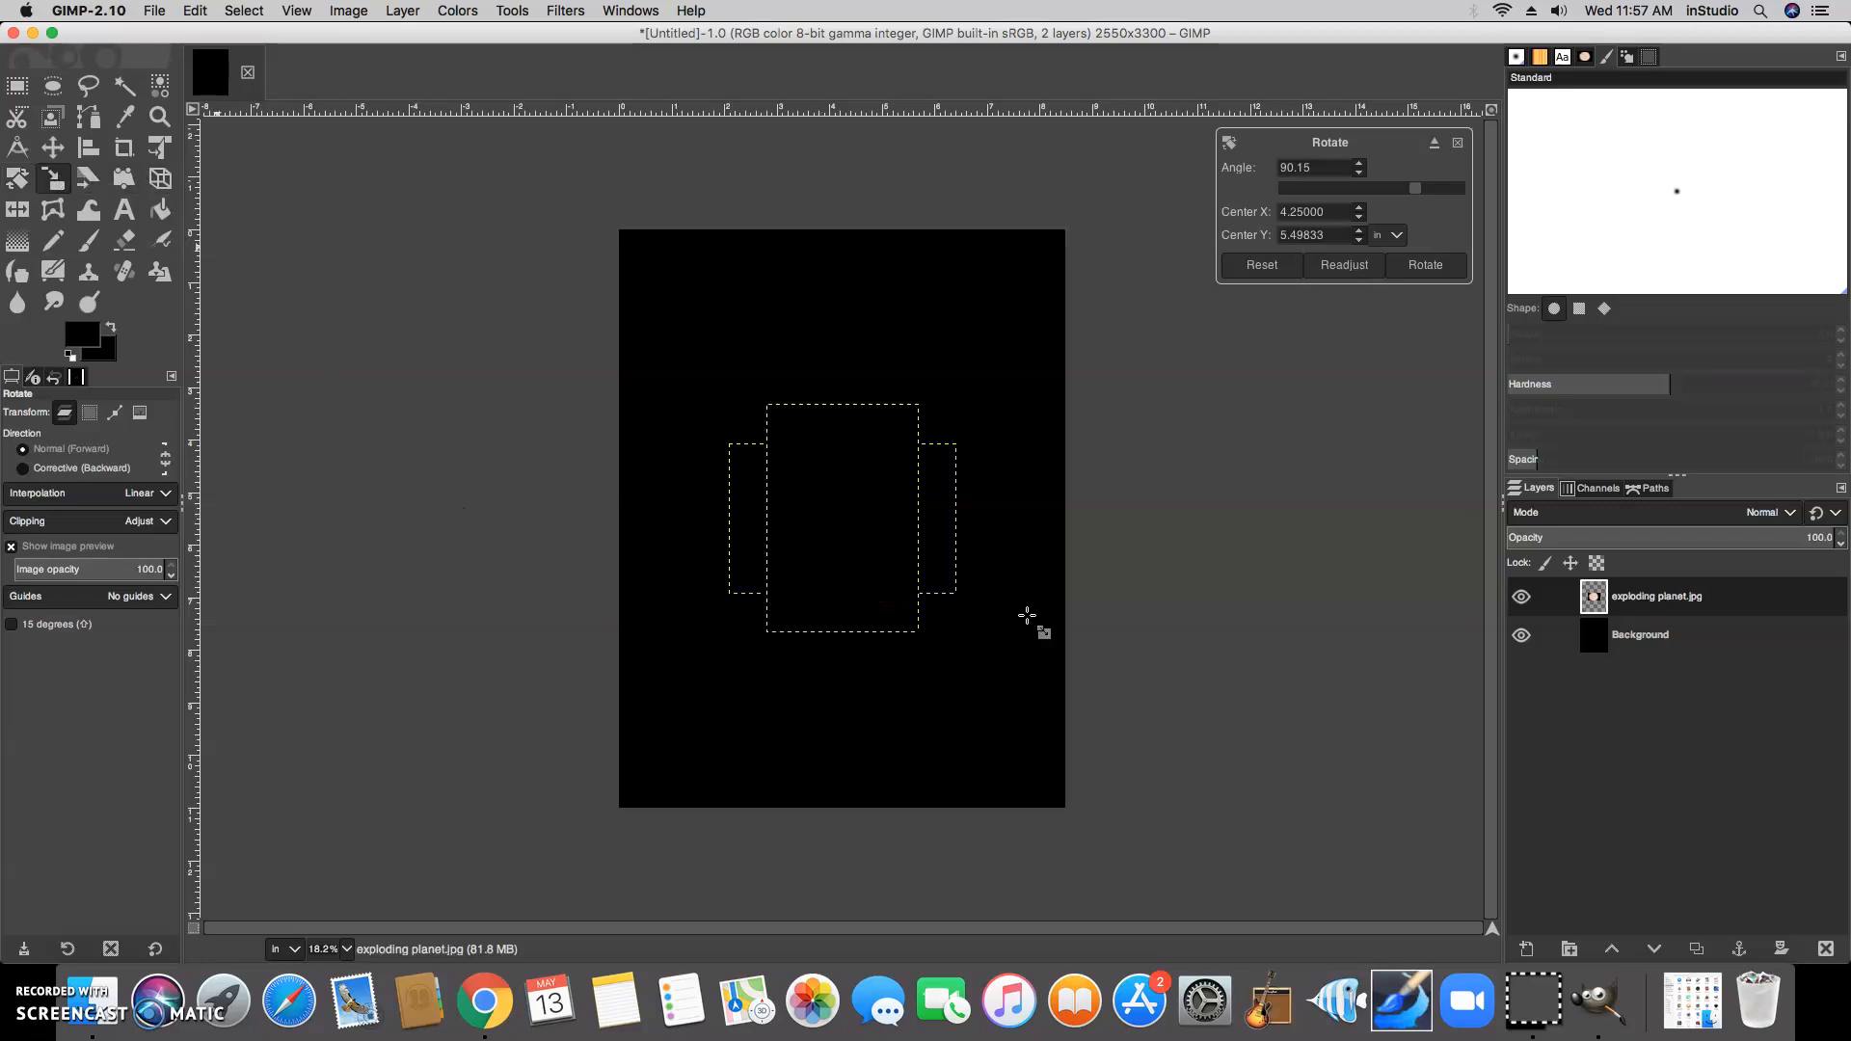
{"action": "left_click_drag", "start_coordinate": [809, 617], "coordinate": [758, 858]}
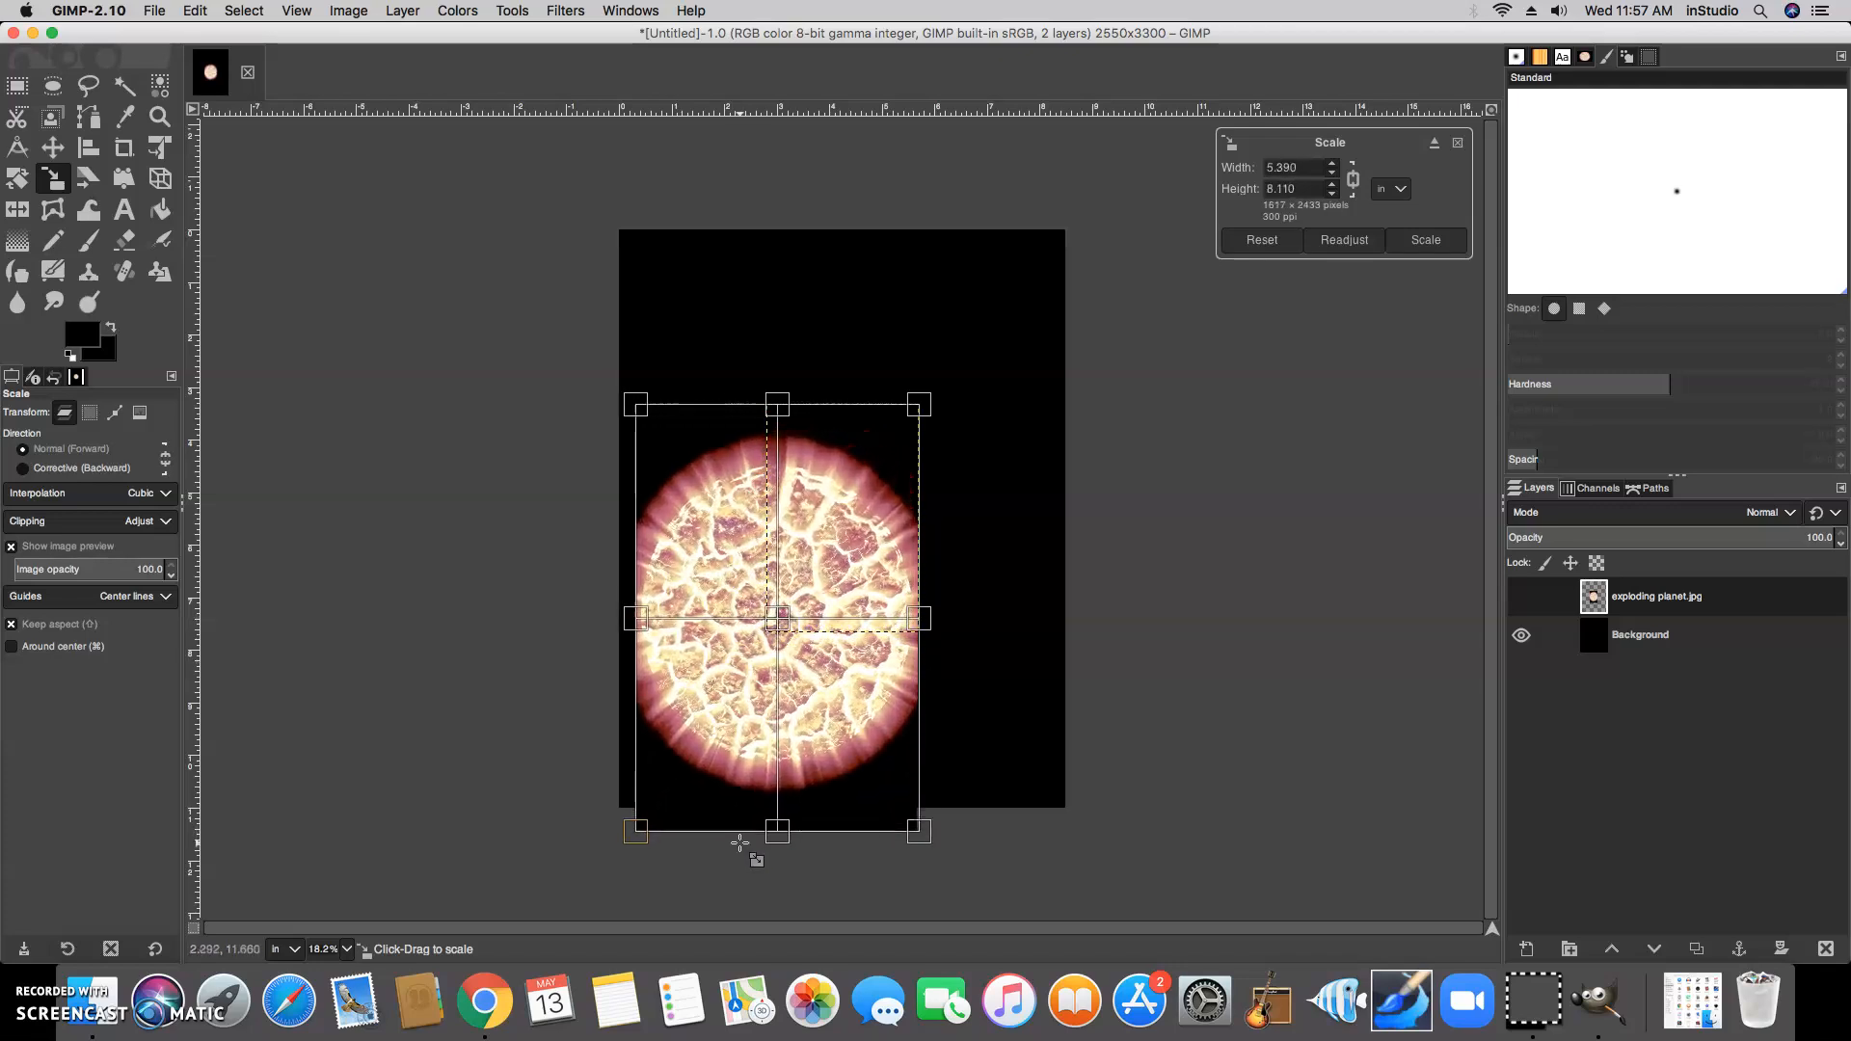
{"action": "mouse_move", "coordinate": [945, 610]}
{"action": "left_mouse_down"}
{"action": "mouse_move", "coordinate": [1013, 612]}
{"action": "mouse_move", "coordinate": [940, 623]}
{"action": "left_mouse_up"}
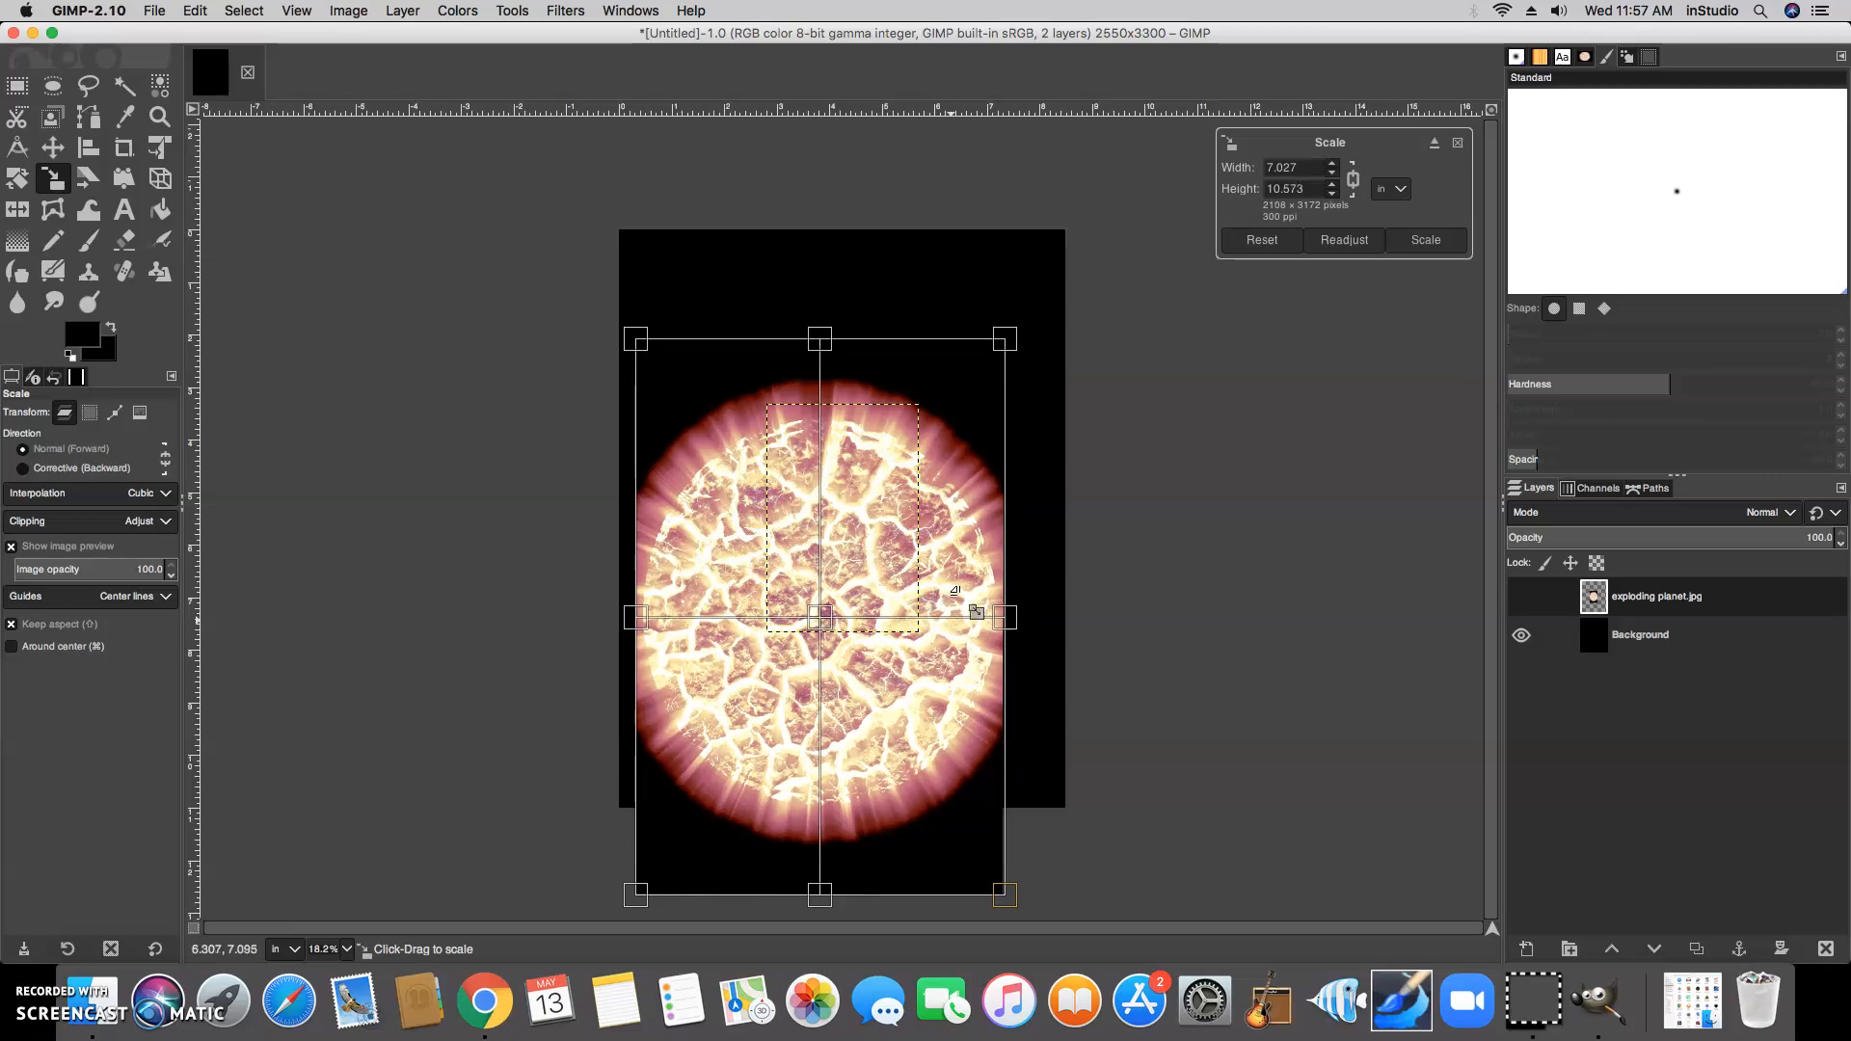
- Move the planet layer up and right toward the page centre and scale it to about 6.81 × 10.25 in
{"action": "left_click", "coordinate": [52, 147]}
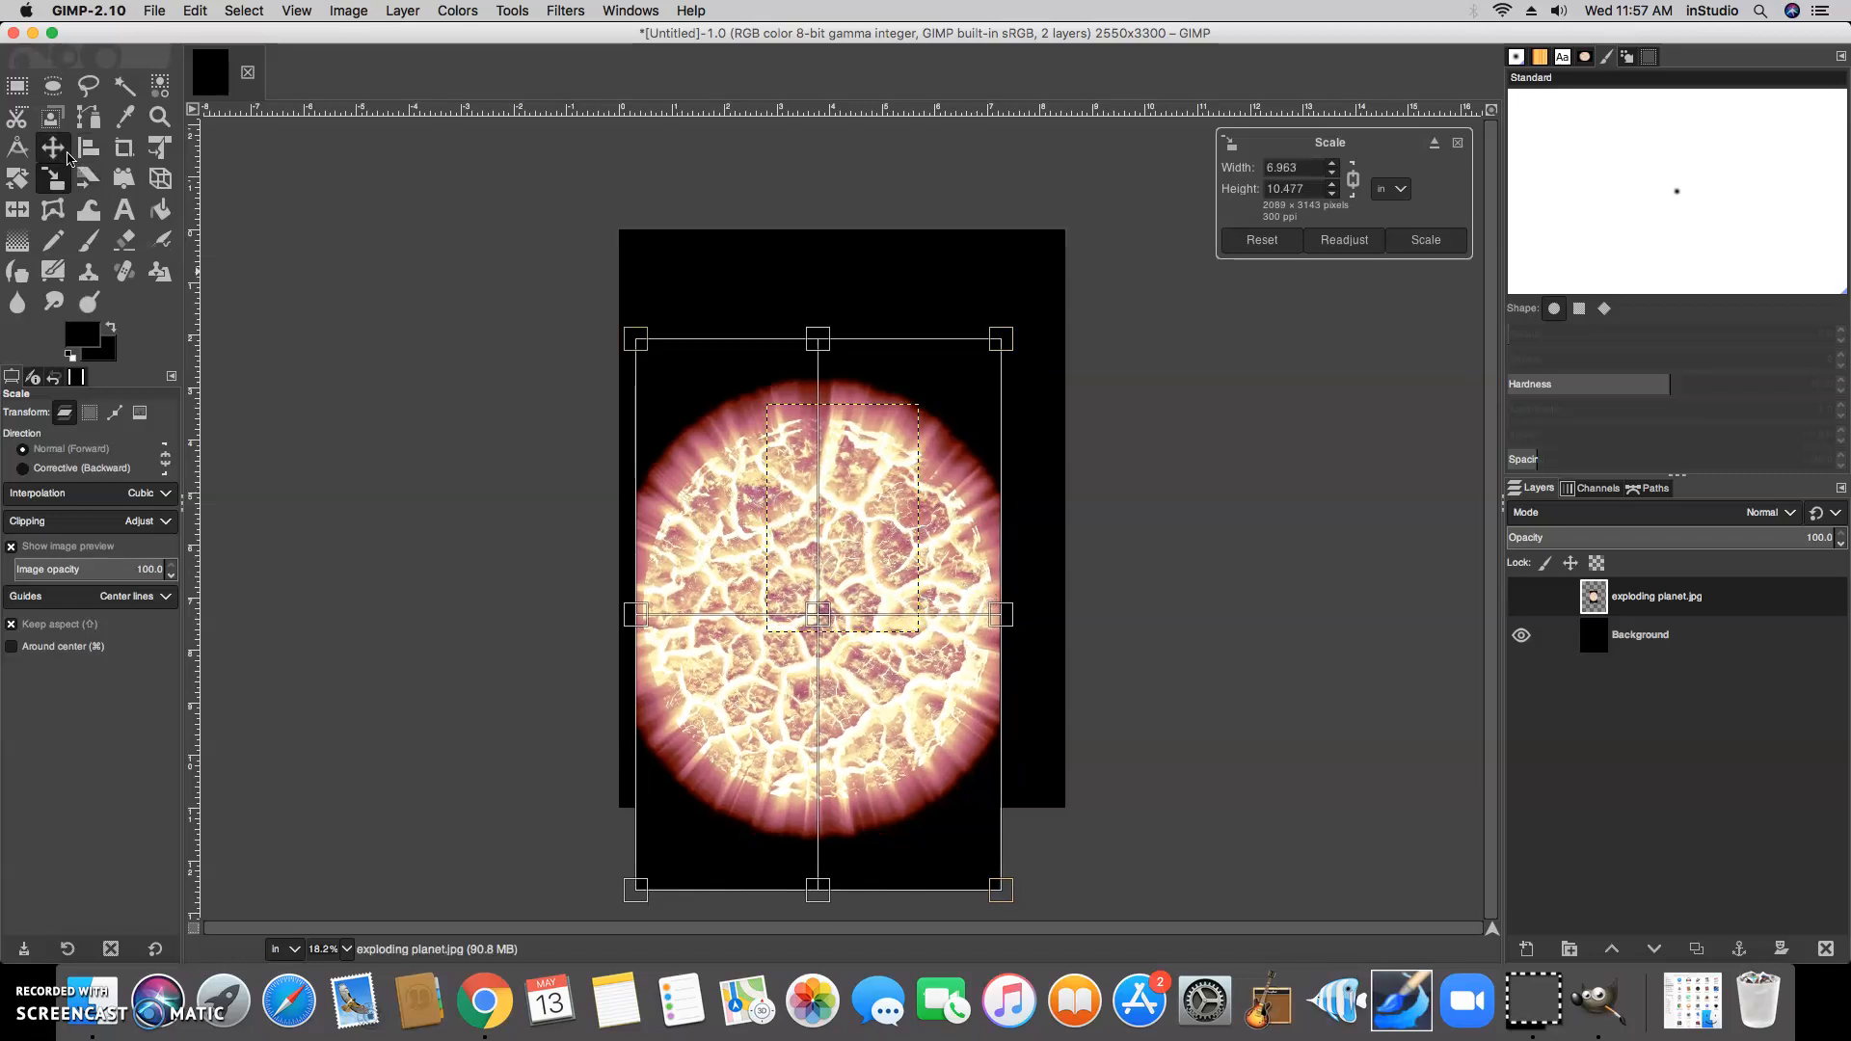
{"action": "left_click_drag", "start_coordinate": [887, 674], "coordinate": [916, 635]}
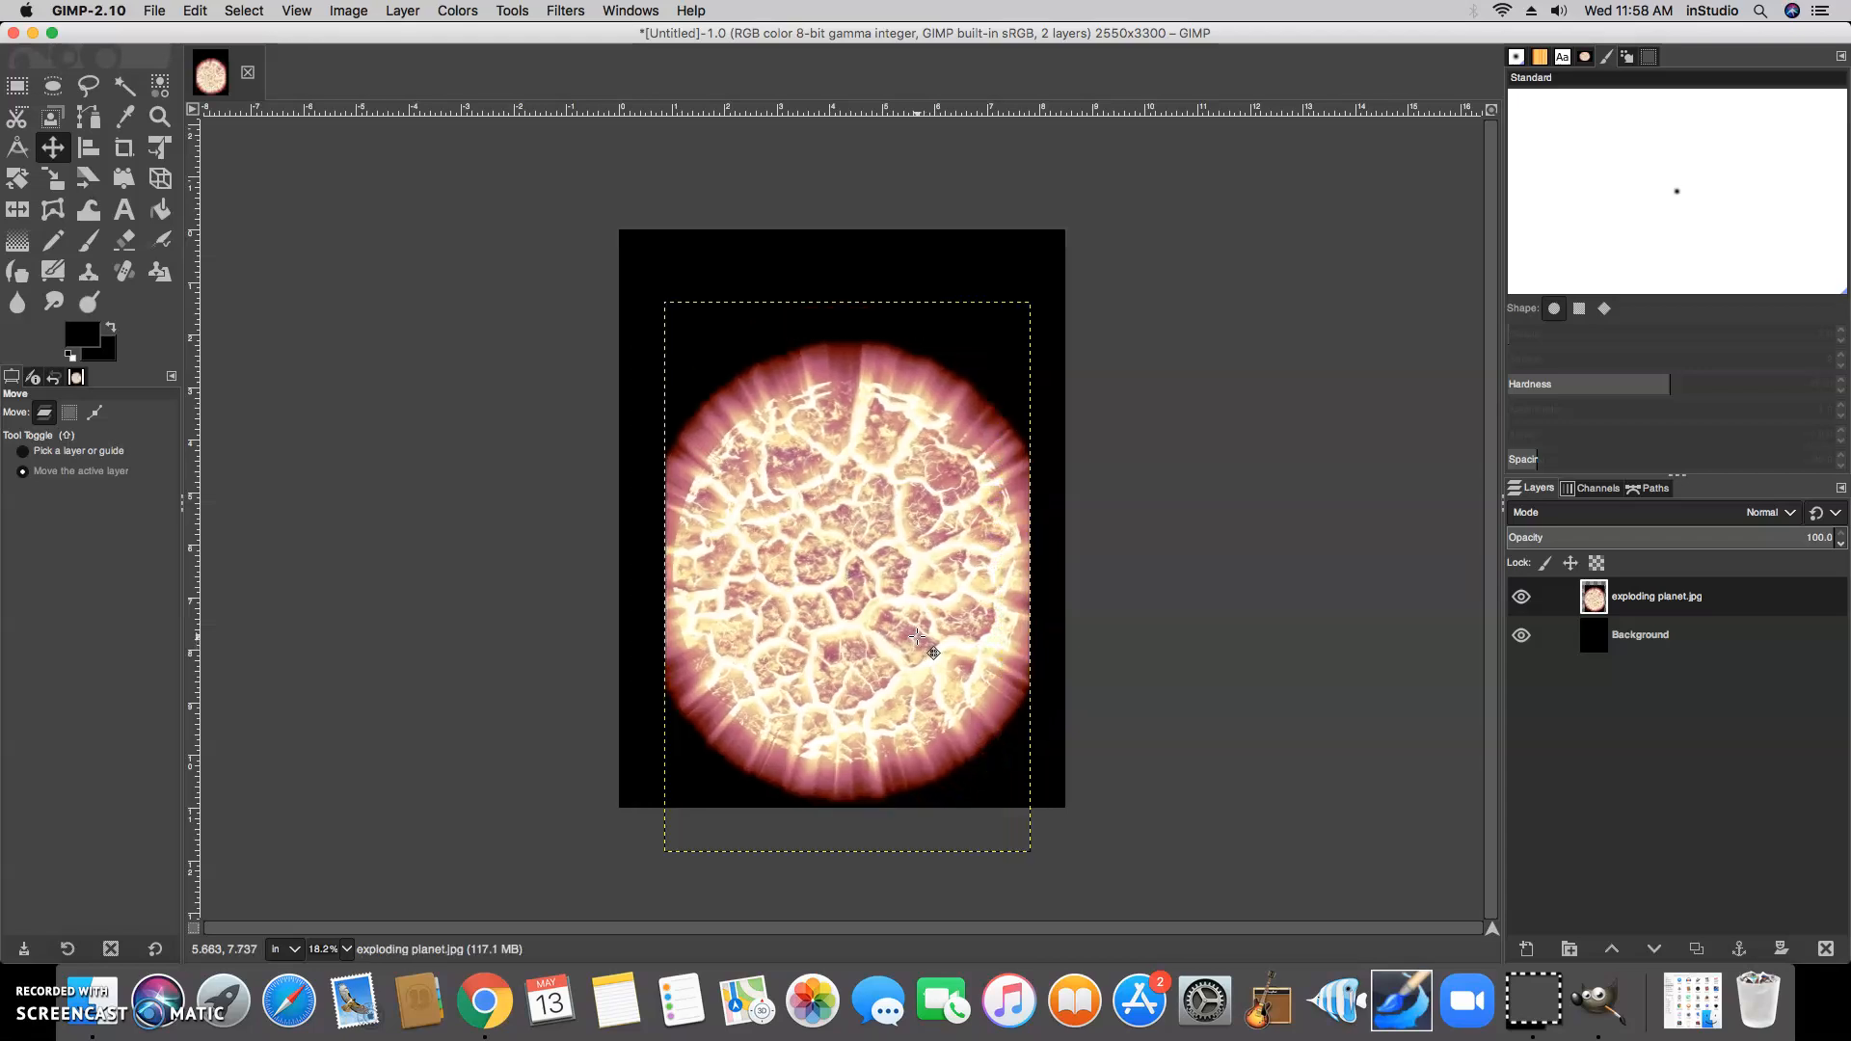
{"action": "left_click", "coordinate": [56, 183]}
{"action": "left_click", "coordinate": [894, 406]}
{"action": "left_click_drag", "start_coordinate": [895, 406], "coordinate": [835, 549]}
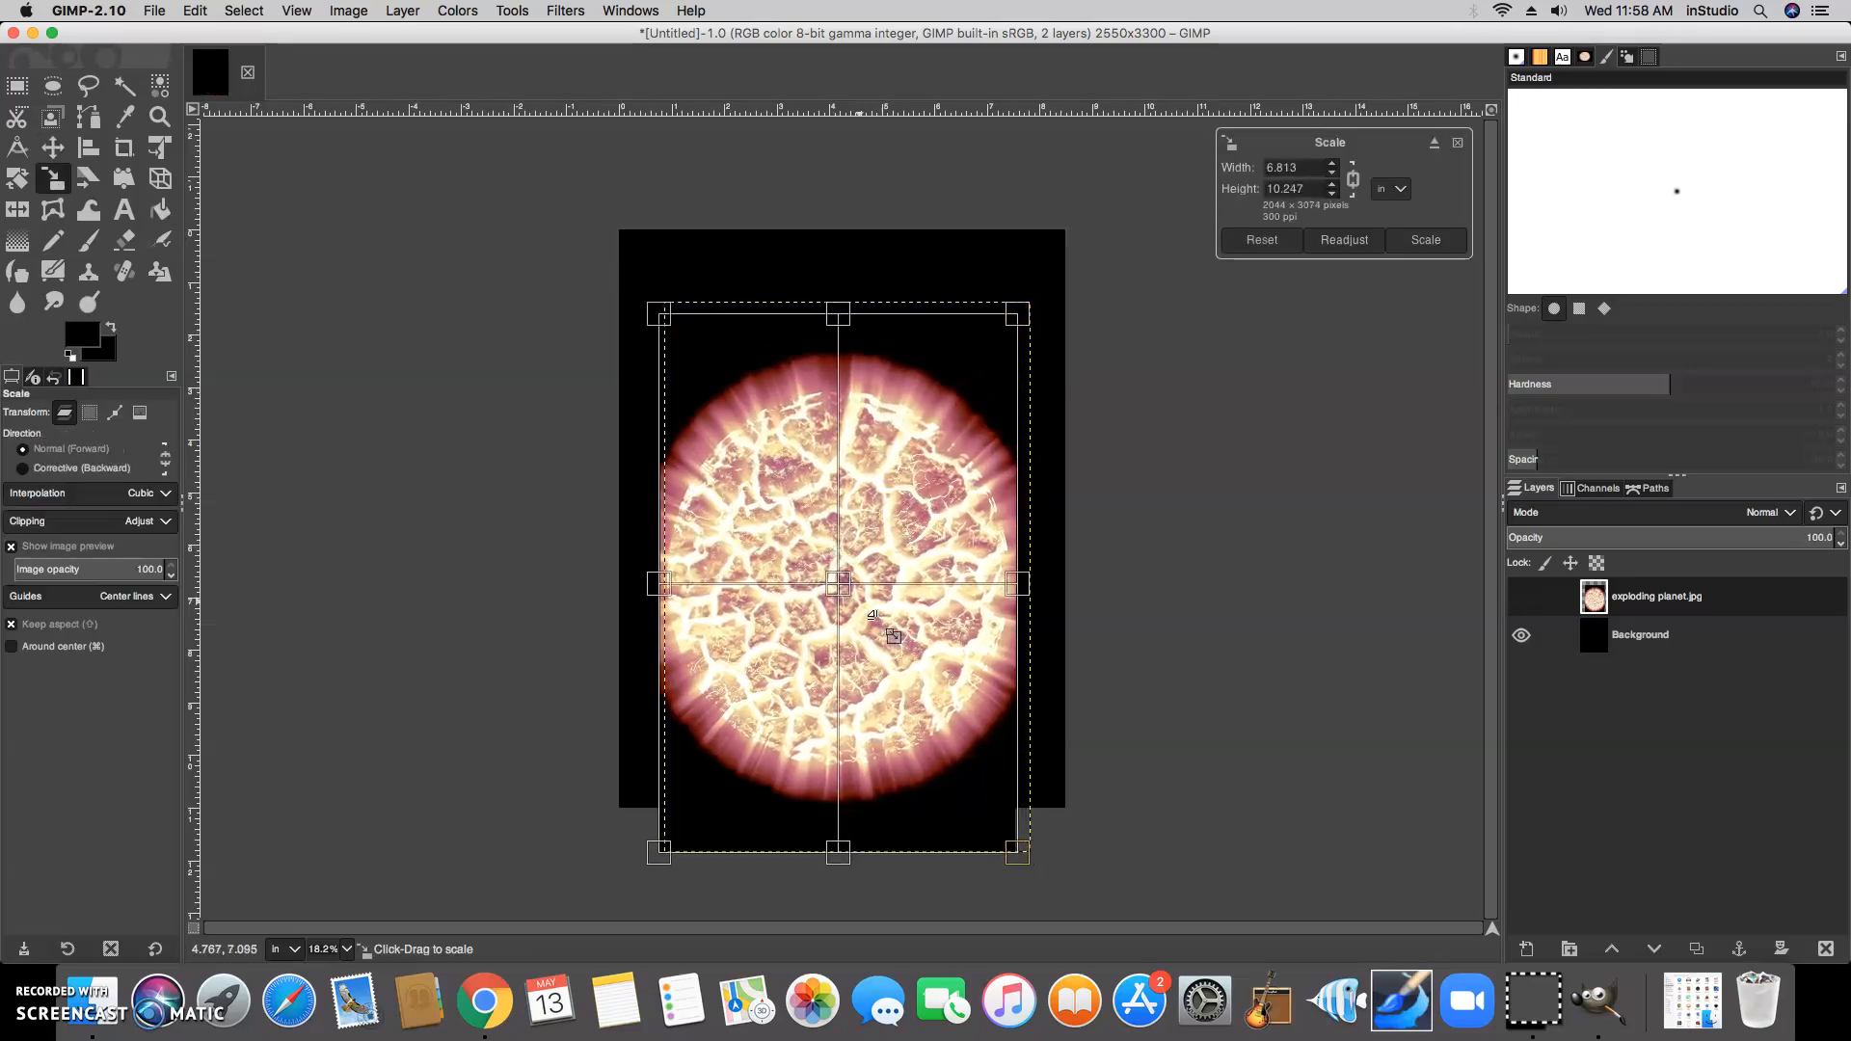
{"action": "left_click", "coordinate": [53, 148]}
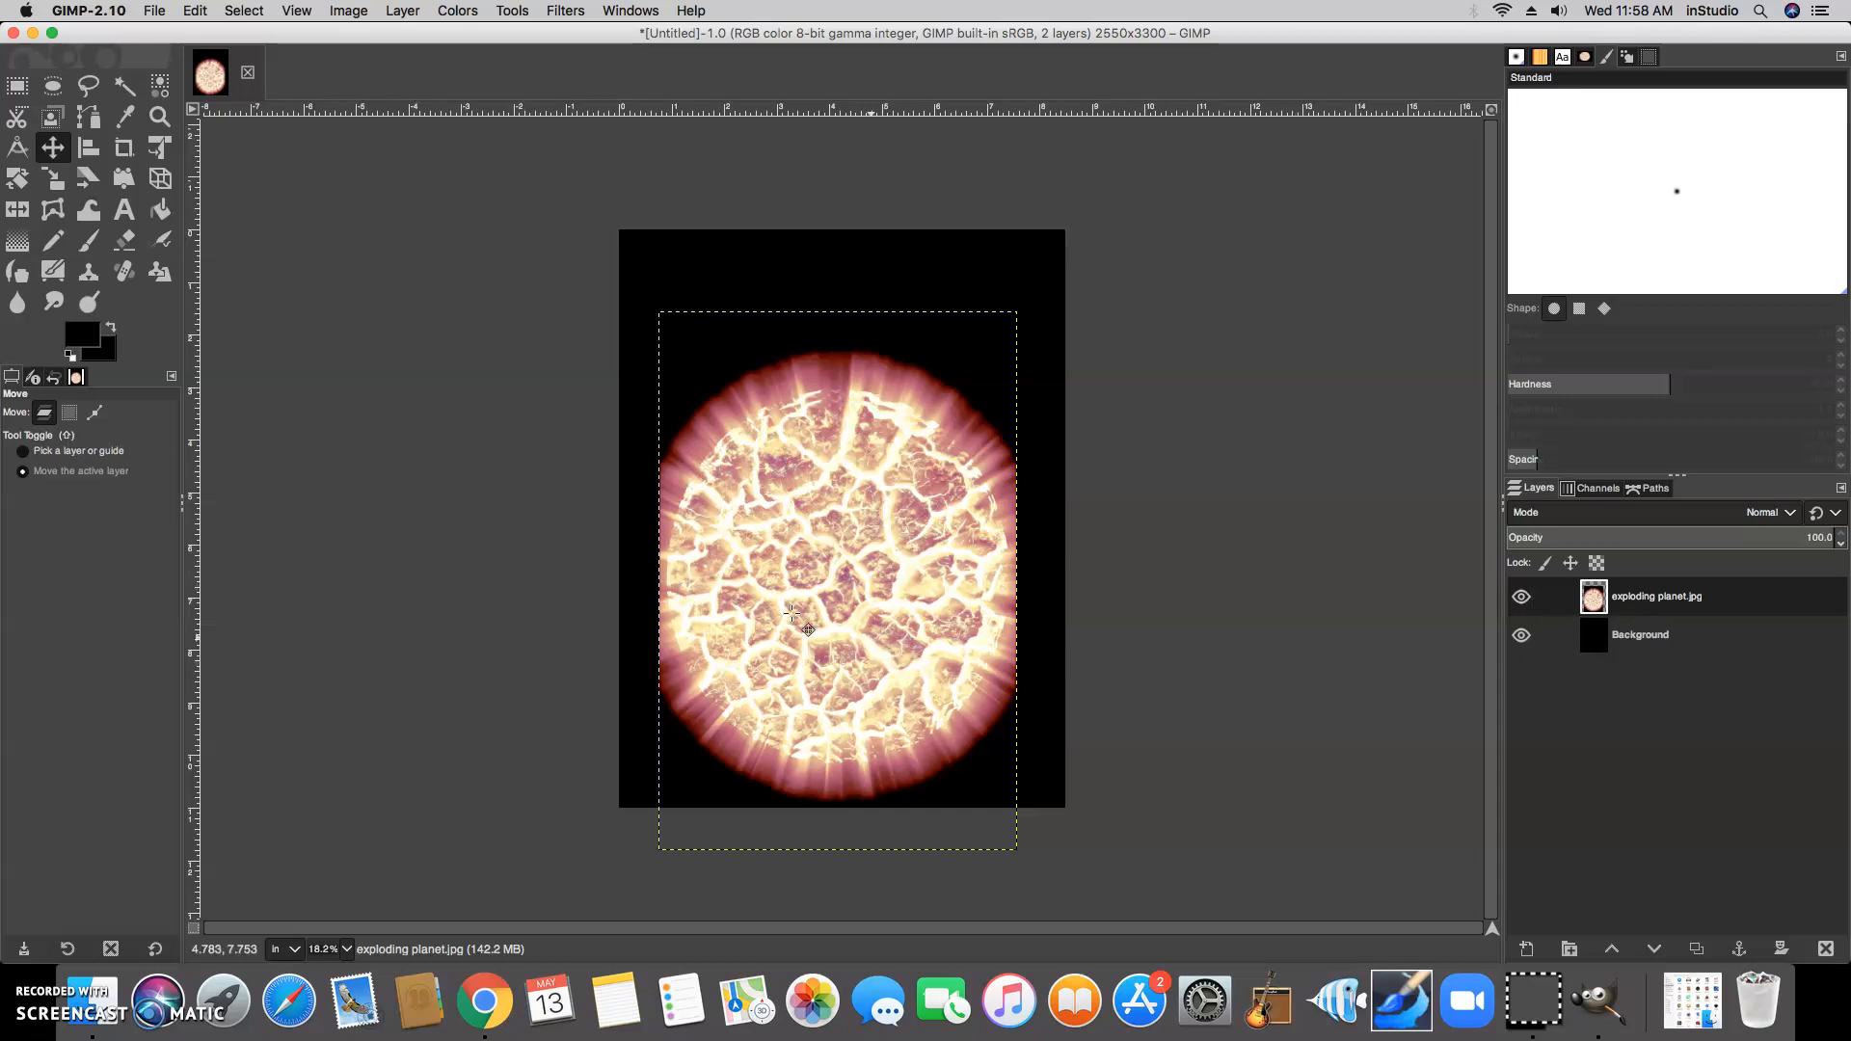
- Enlarge the planet layer to about 8.44 × 12.69 in and move it down, leaving black space above the planet
{"action": "left_click", "coordinate": [53, 183]}
{"action": "left_click", "coordinate": [686, 581]}
{"action": "left_click_drag", "start_coordinate": [665, 575], "coordinate": [620, 580]}
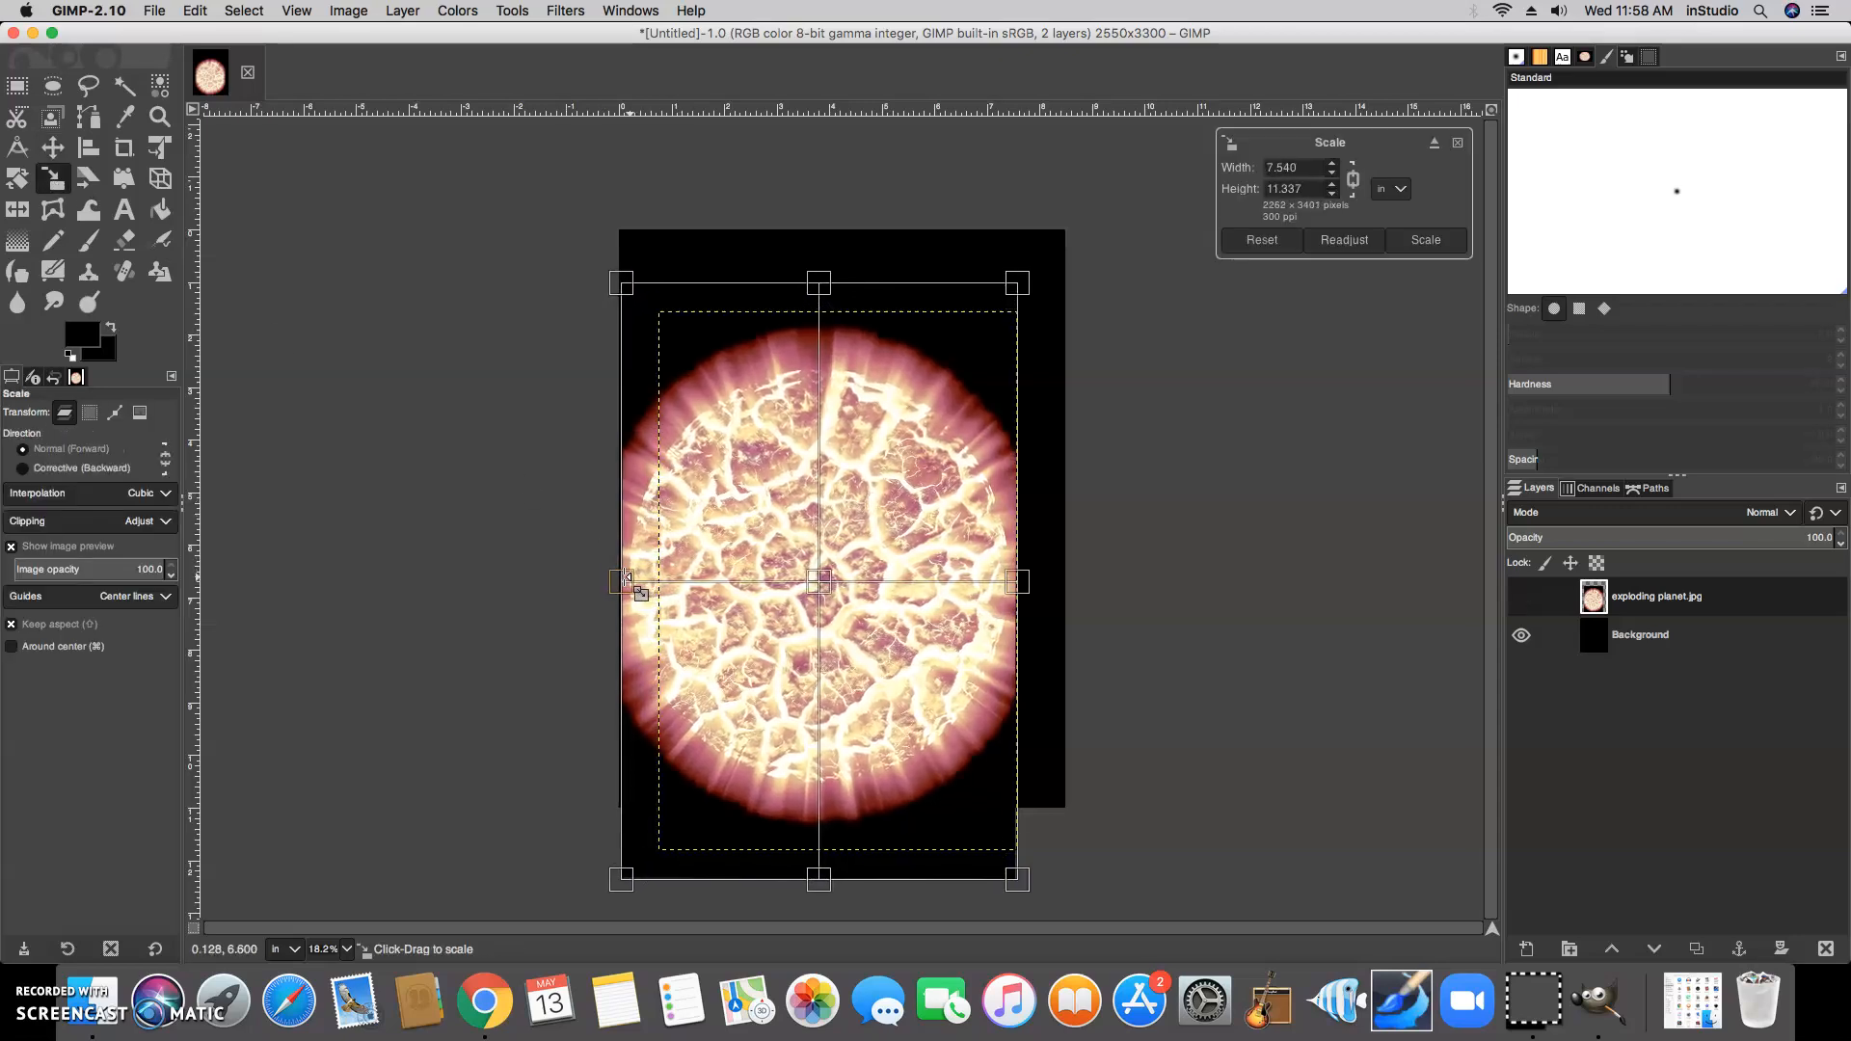
{"action": "left_click_drag", "start_coordinate": [1020, 581], "coordinate": [1240, 633]}
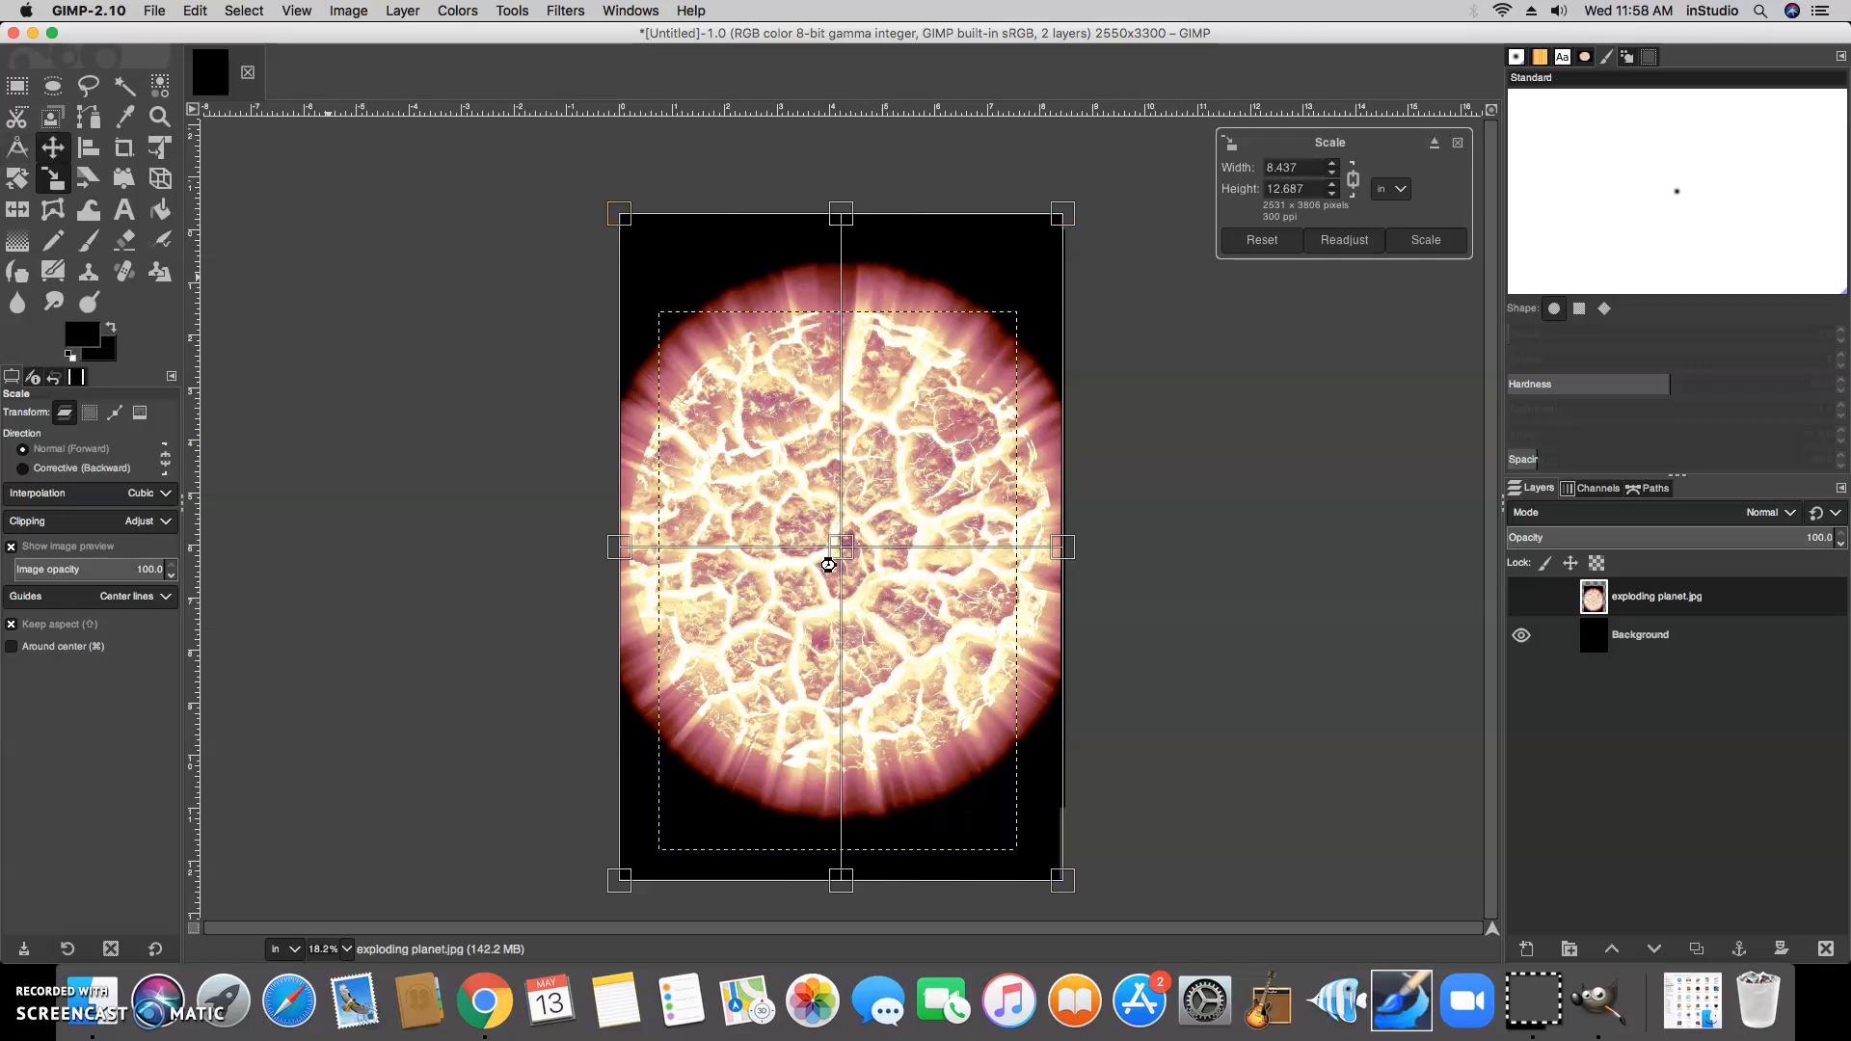
{"action": "key", "text": "Return"}
{"action": "key", "text": "m"}
{"action": "left_click_drag", "start_coordinate": [825, 579], "coordinate": [820, 629]}
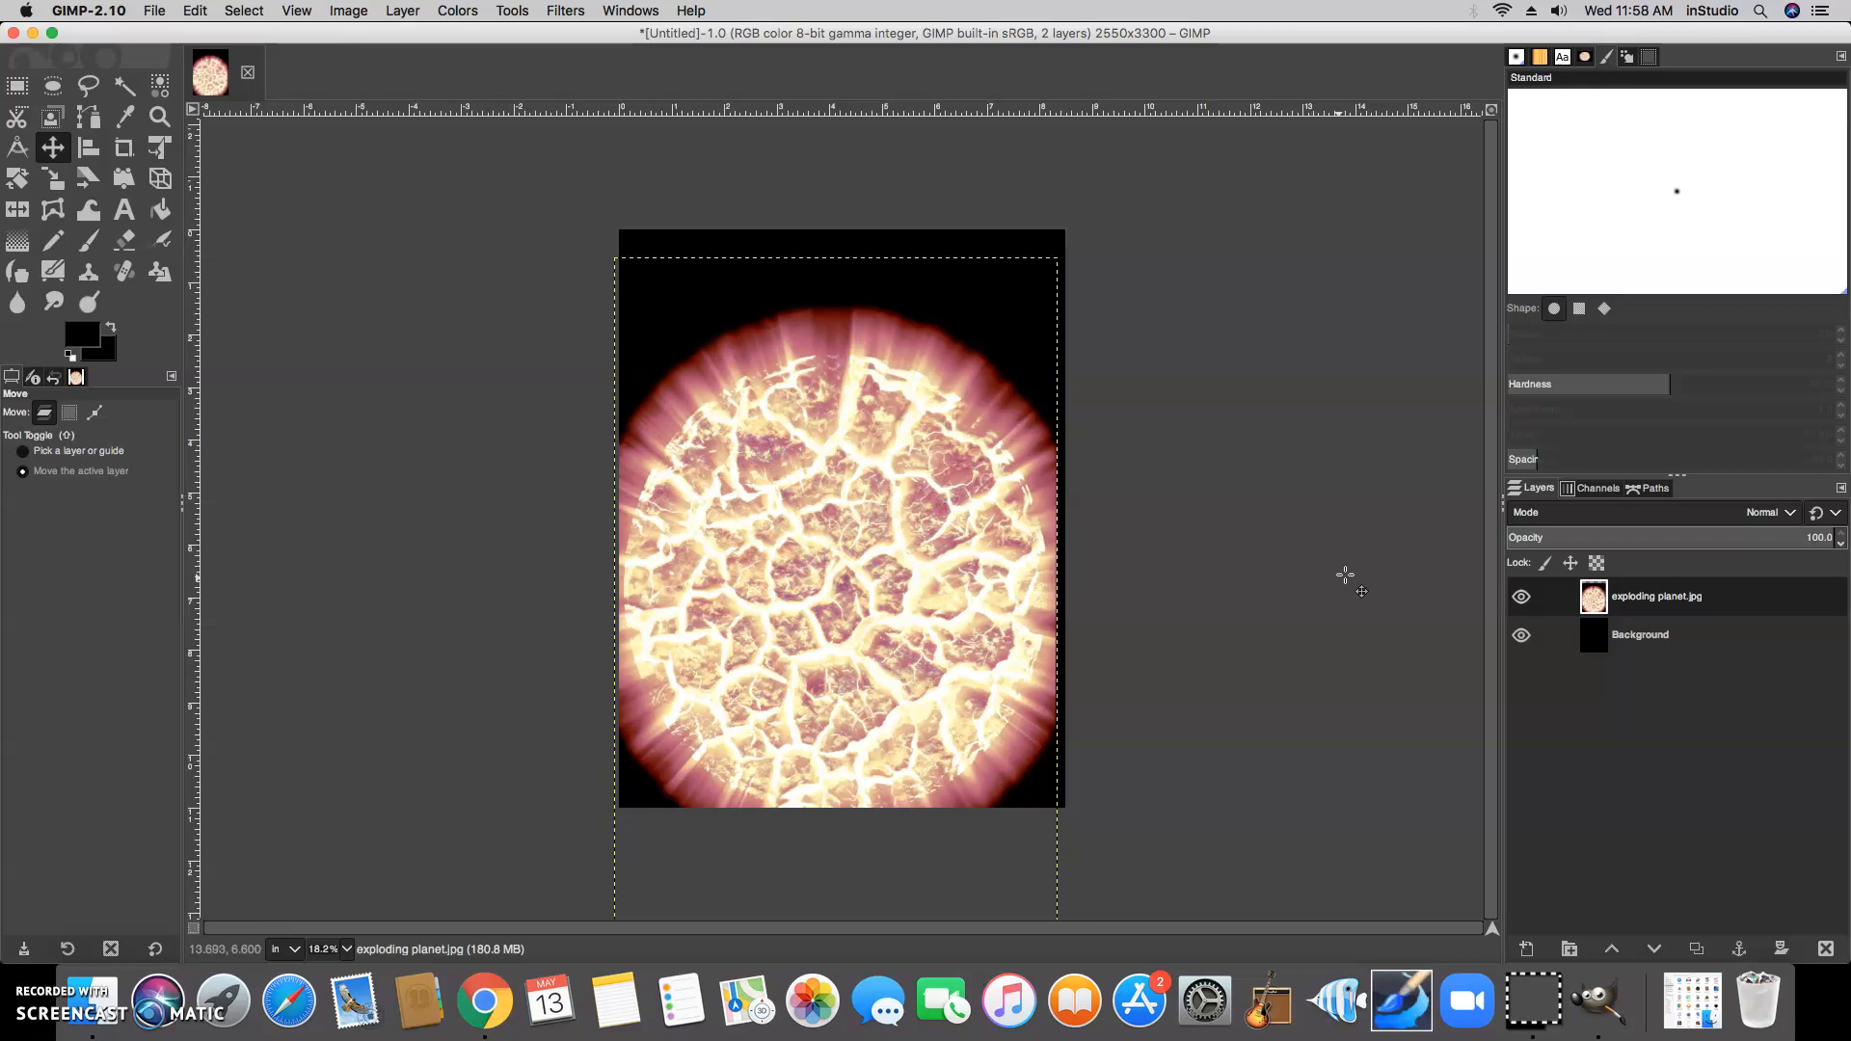
- Add a new 2550 × 3300 px layer filled with transparency above the planet layer
{"action": "left_click", "coordinate": [1527, 952]}
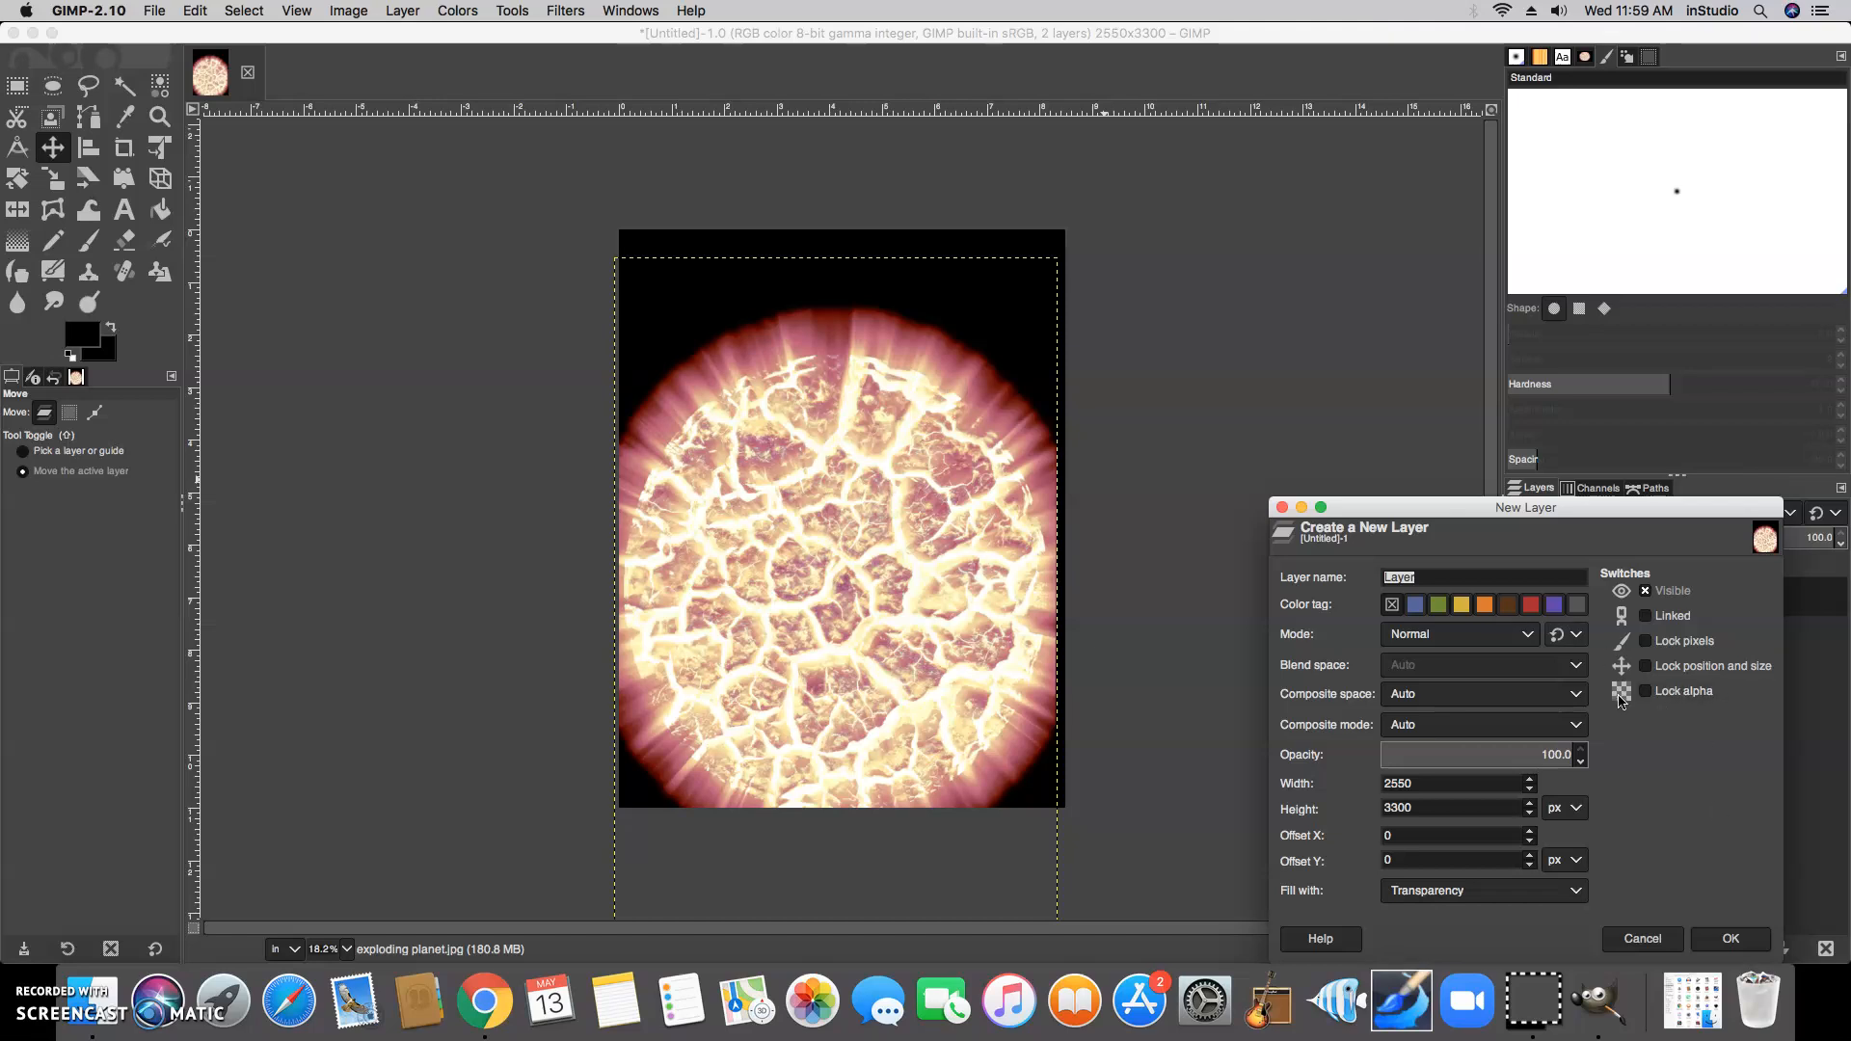
{"action": "left_click", "coordinate": [1731, 938]}
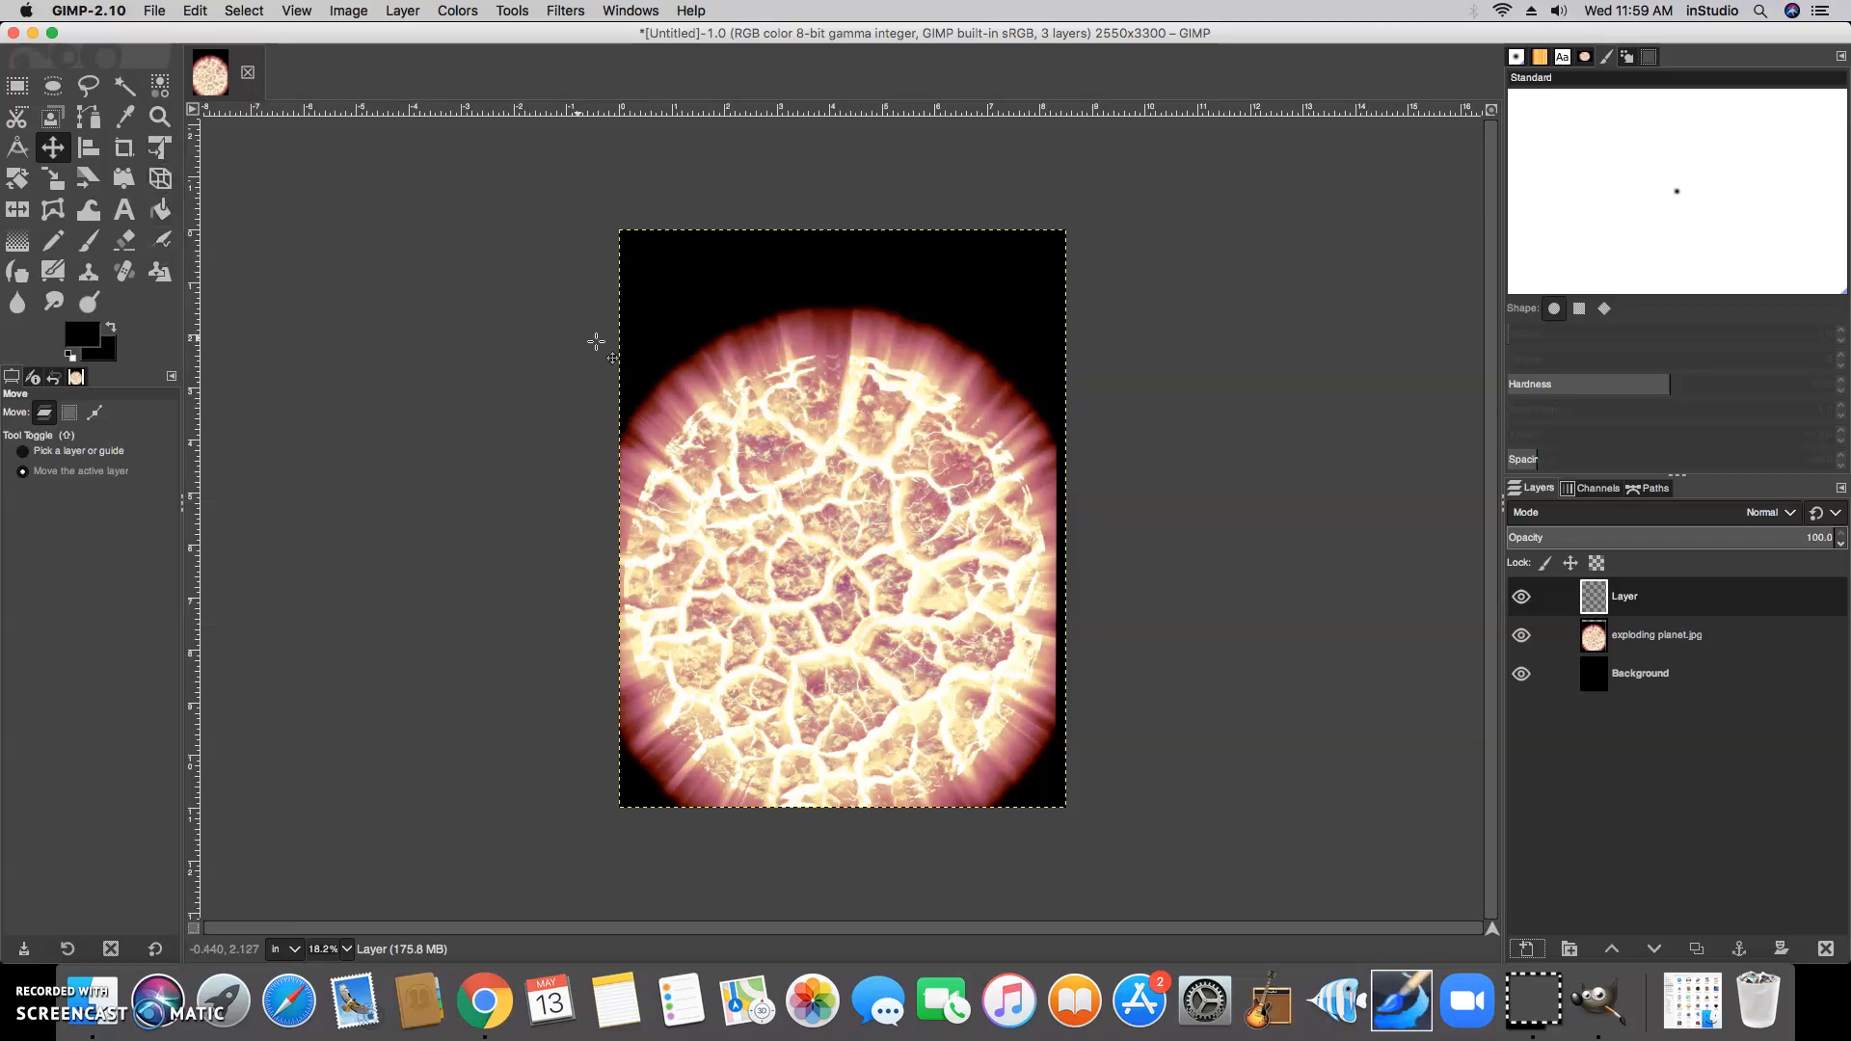
{"action": "right_click", "coordinate": [735, 334]}
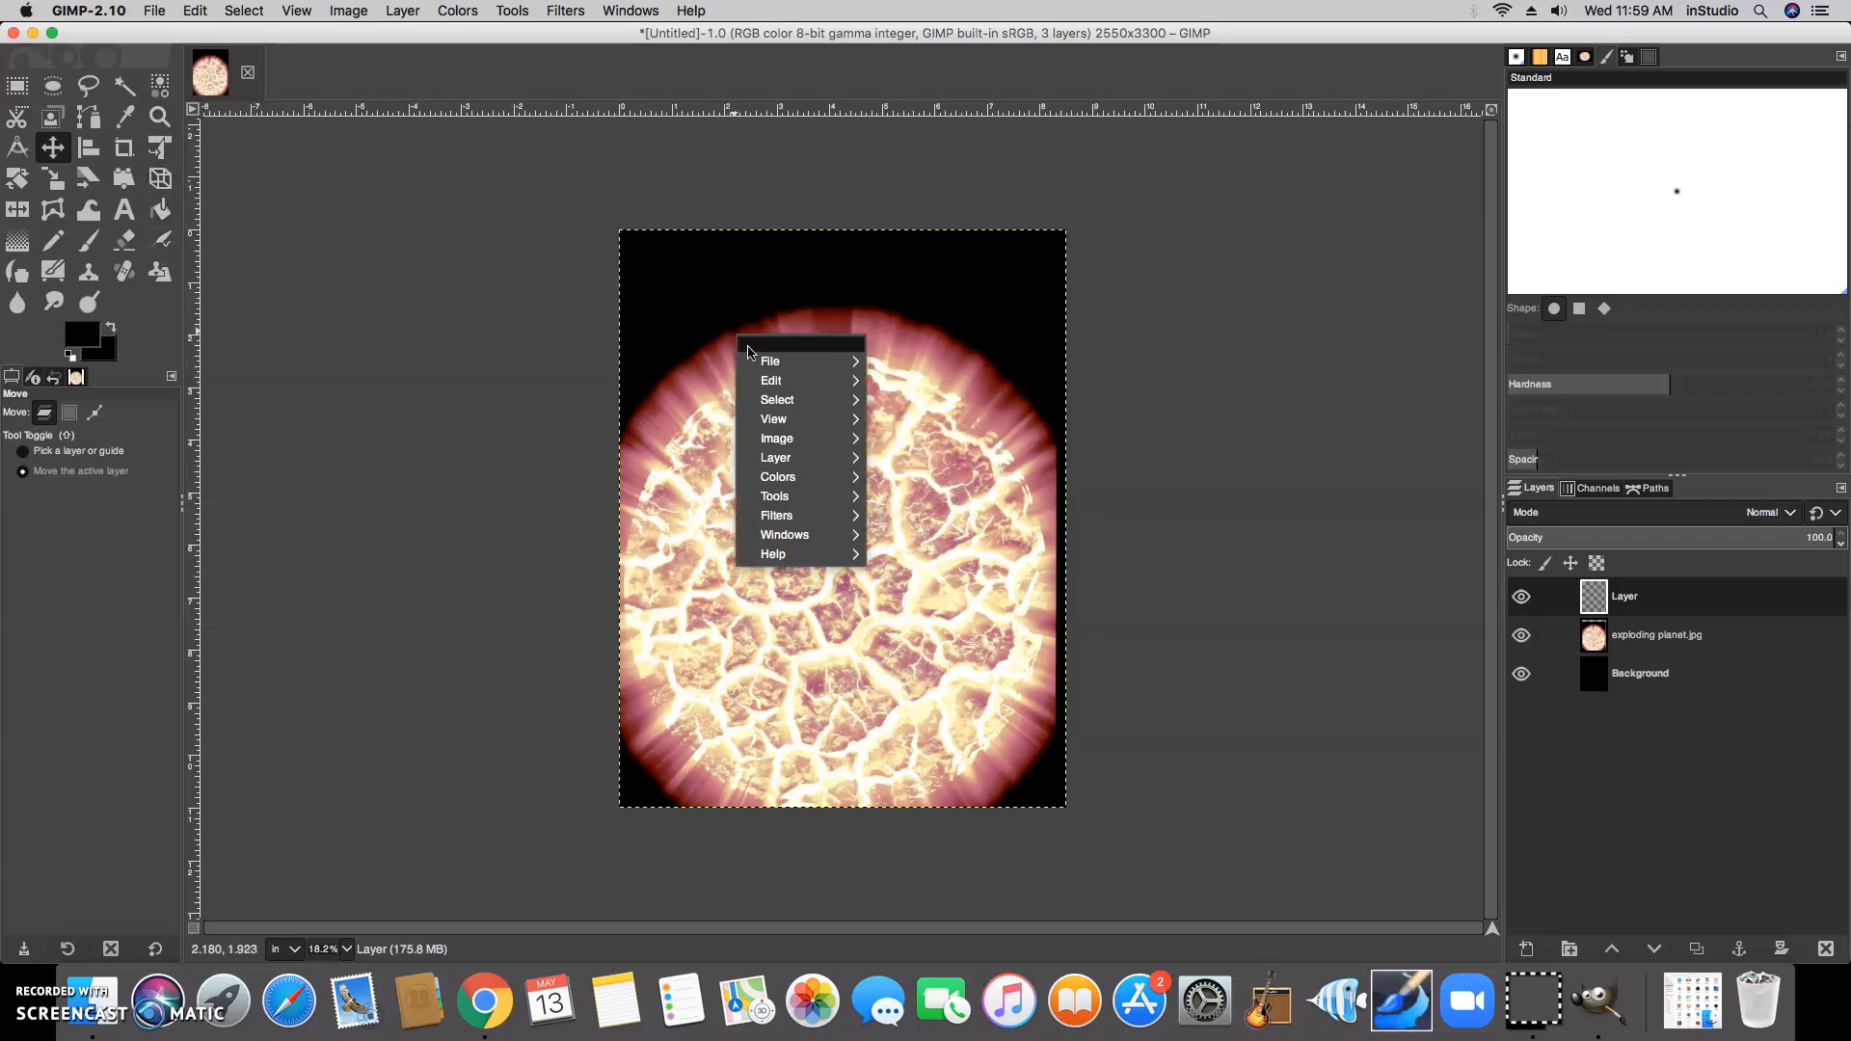
{"action": "mouse_move", "coordinate": [777, 364]}
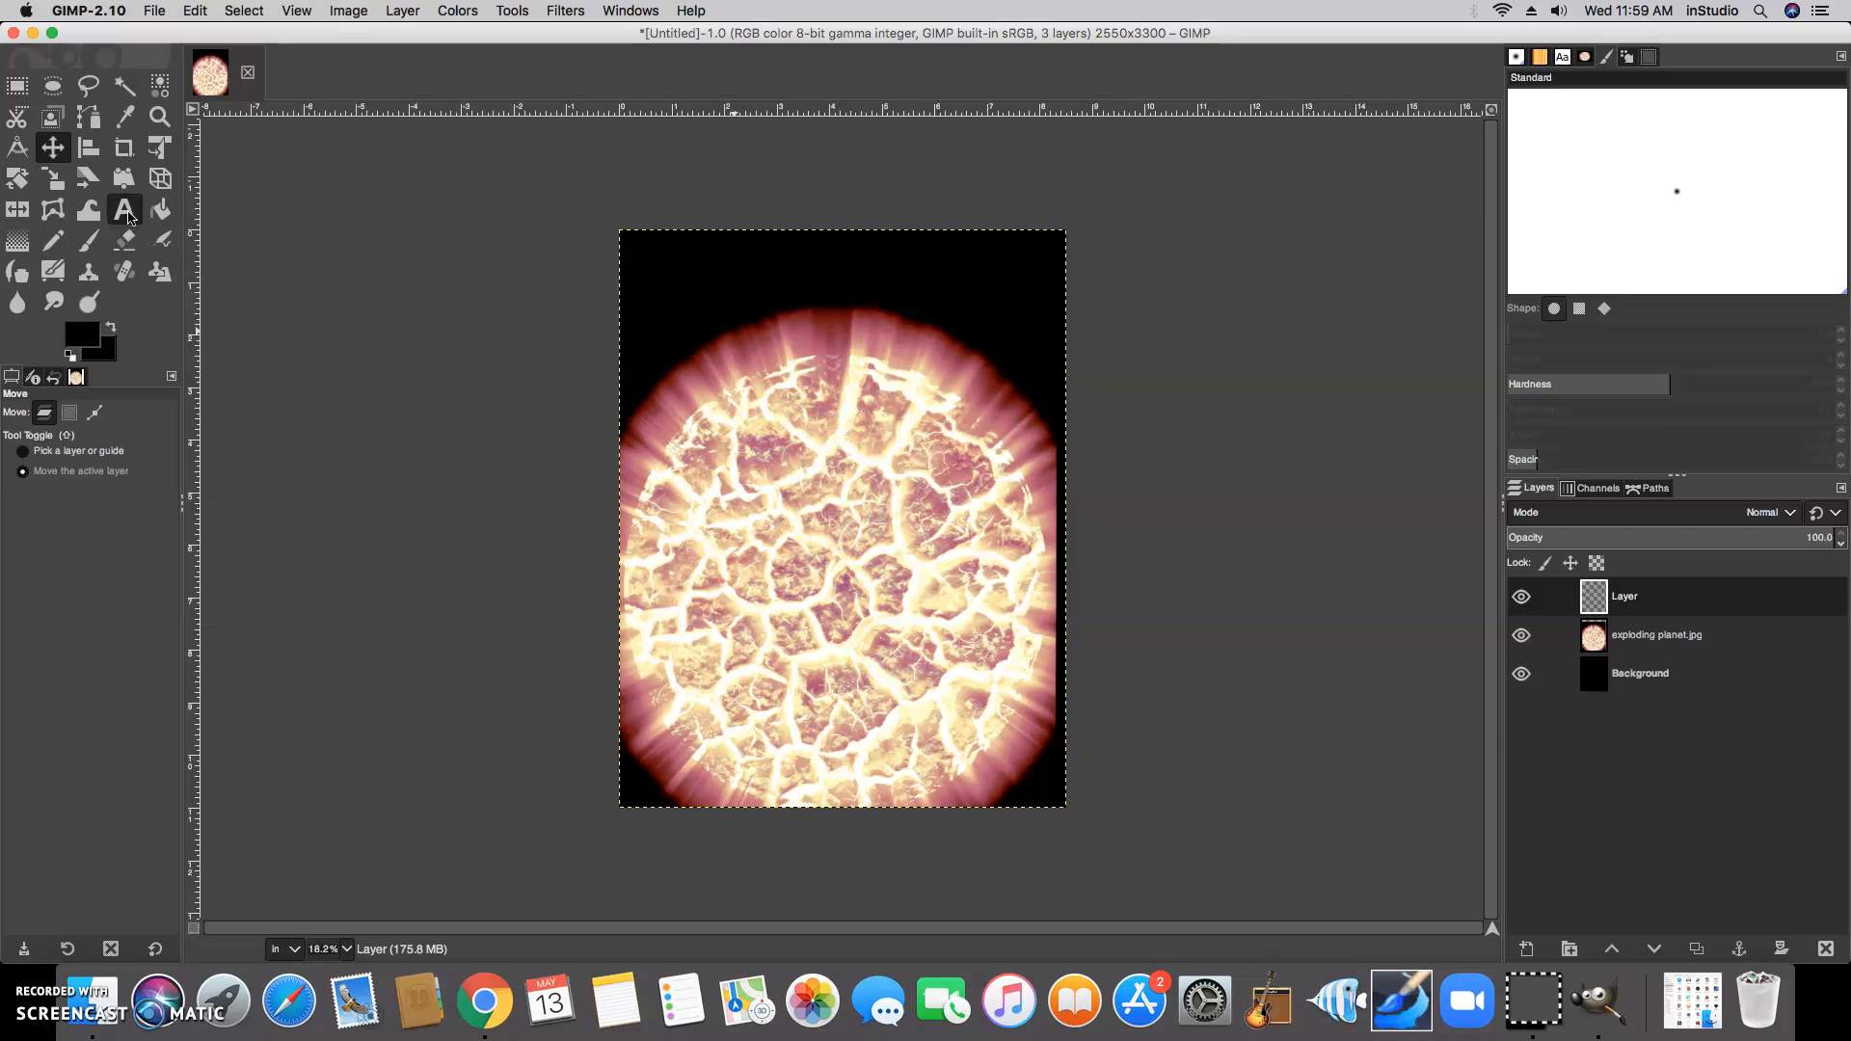
- Start a text box in the black area above the planet and set the text color to yellow fef25c
{"action": "left_click", "coordinate": [129, 214]}
{"action": "left_click", "coordinate": [669, 288]}
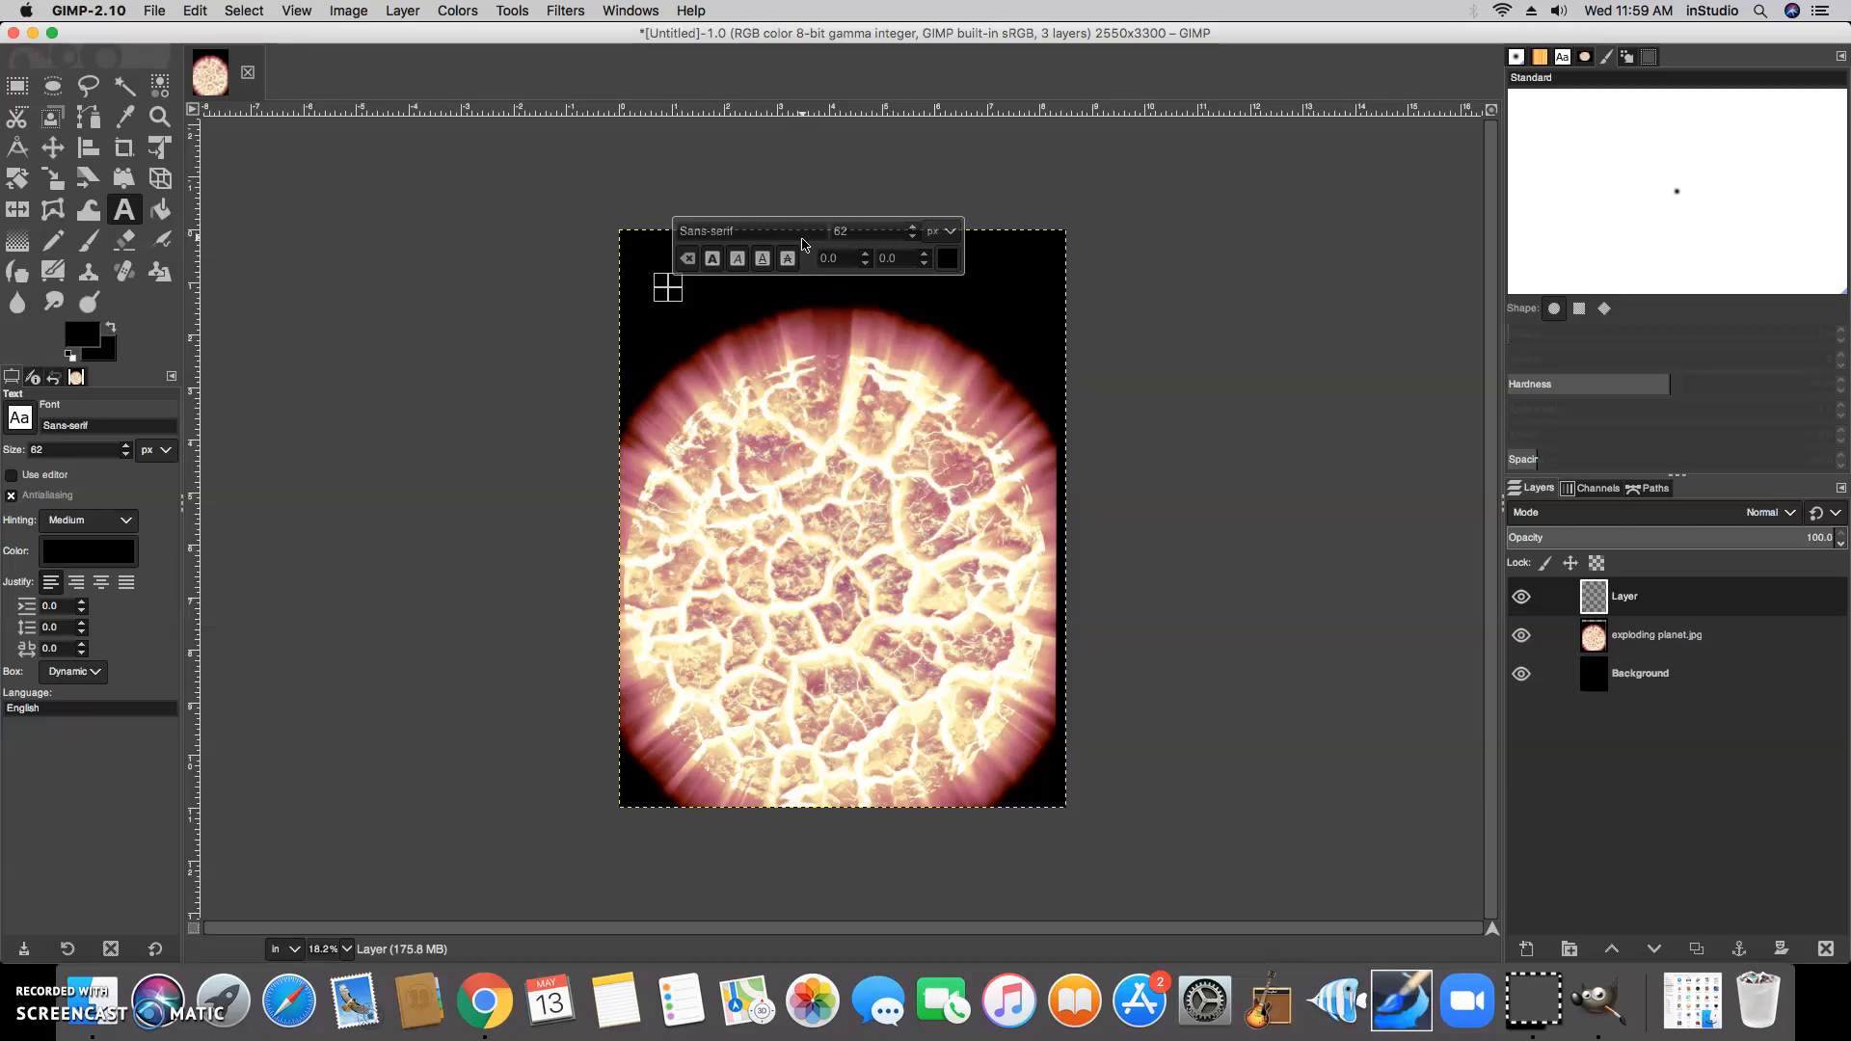
{"action": "left_click", "coordinate": [83, 341]}
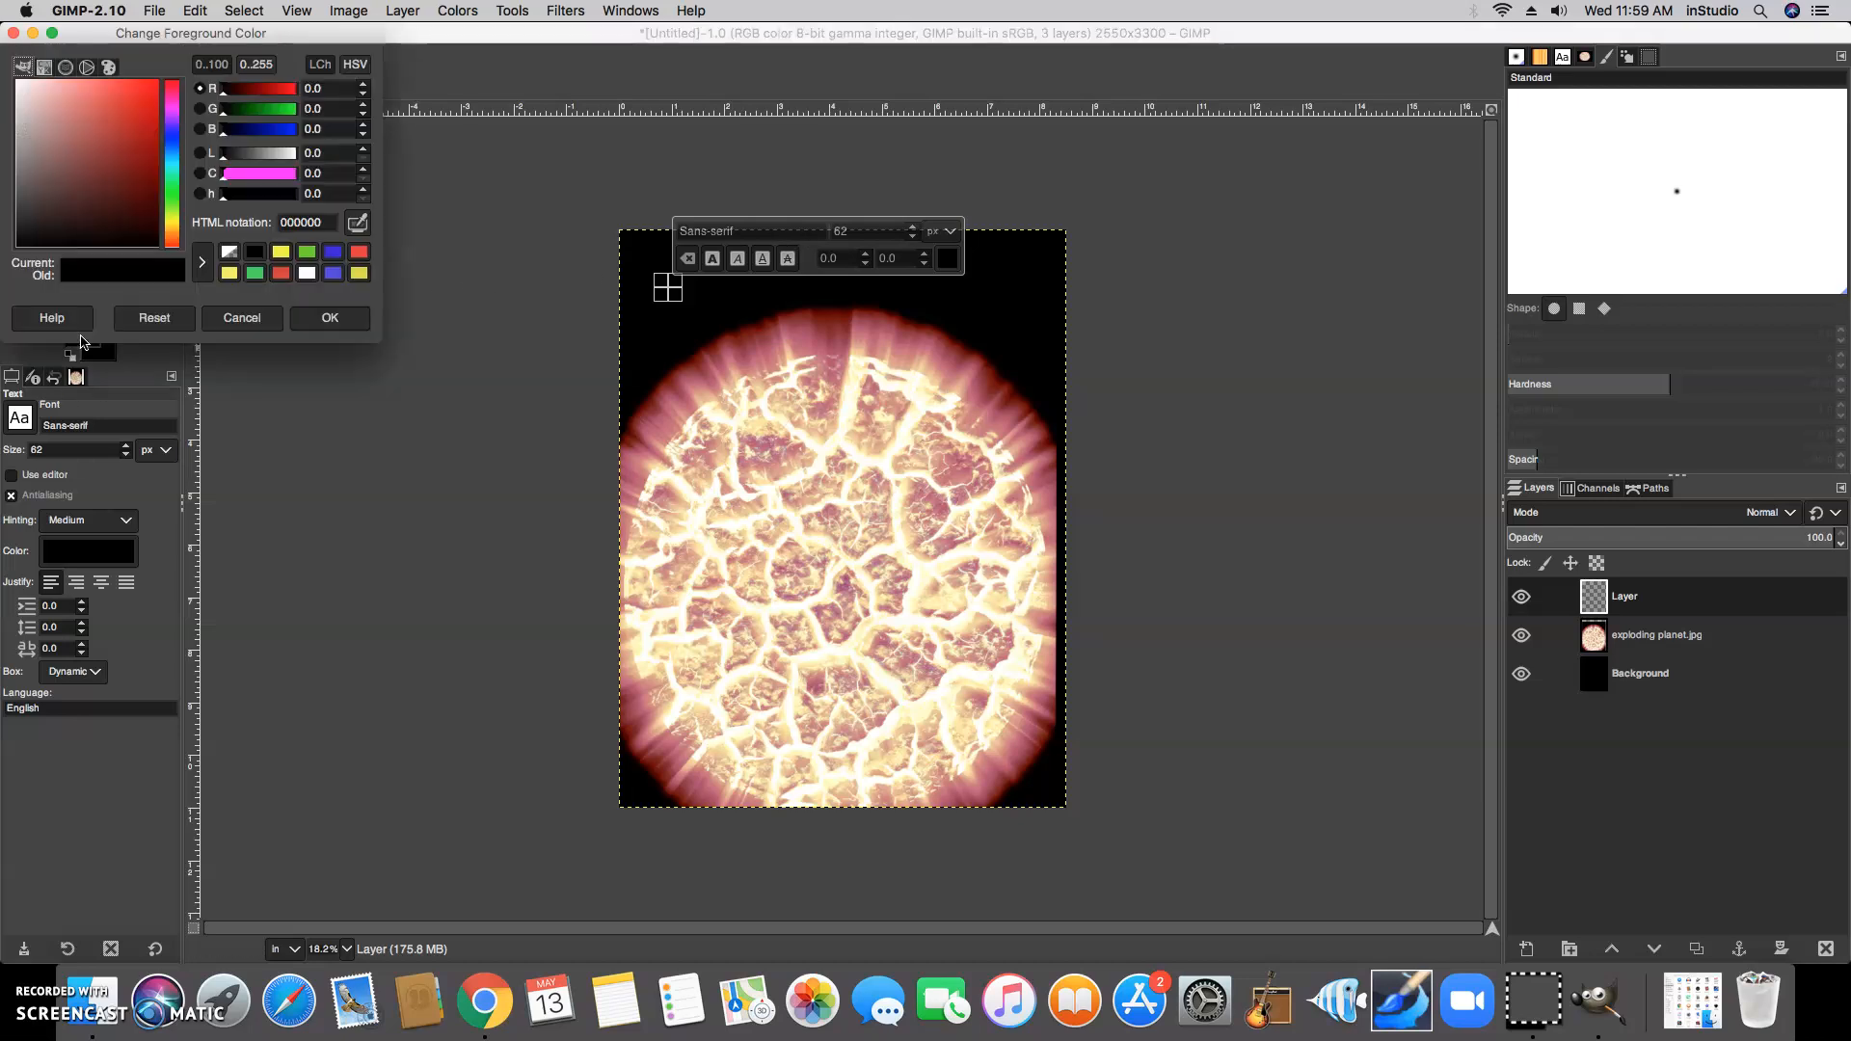
{"action": "left_click", "coordinate": [158, 246]}
{"action": "left_click", "coordinate": [174, 225]}
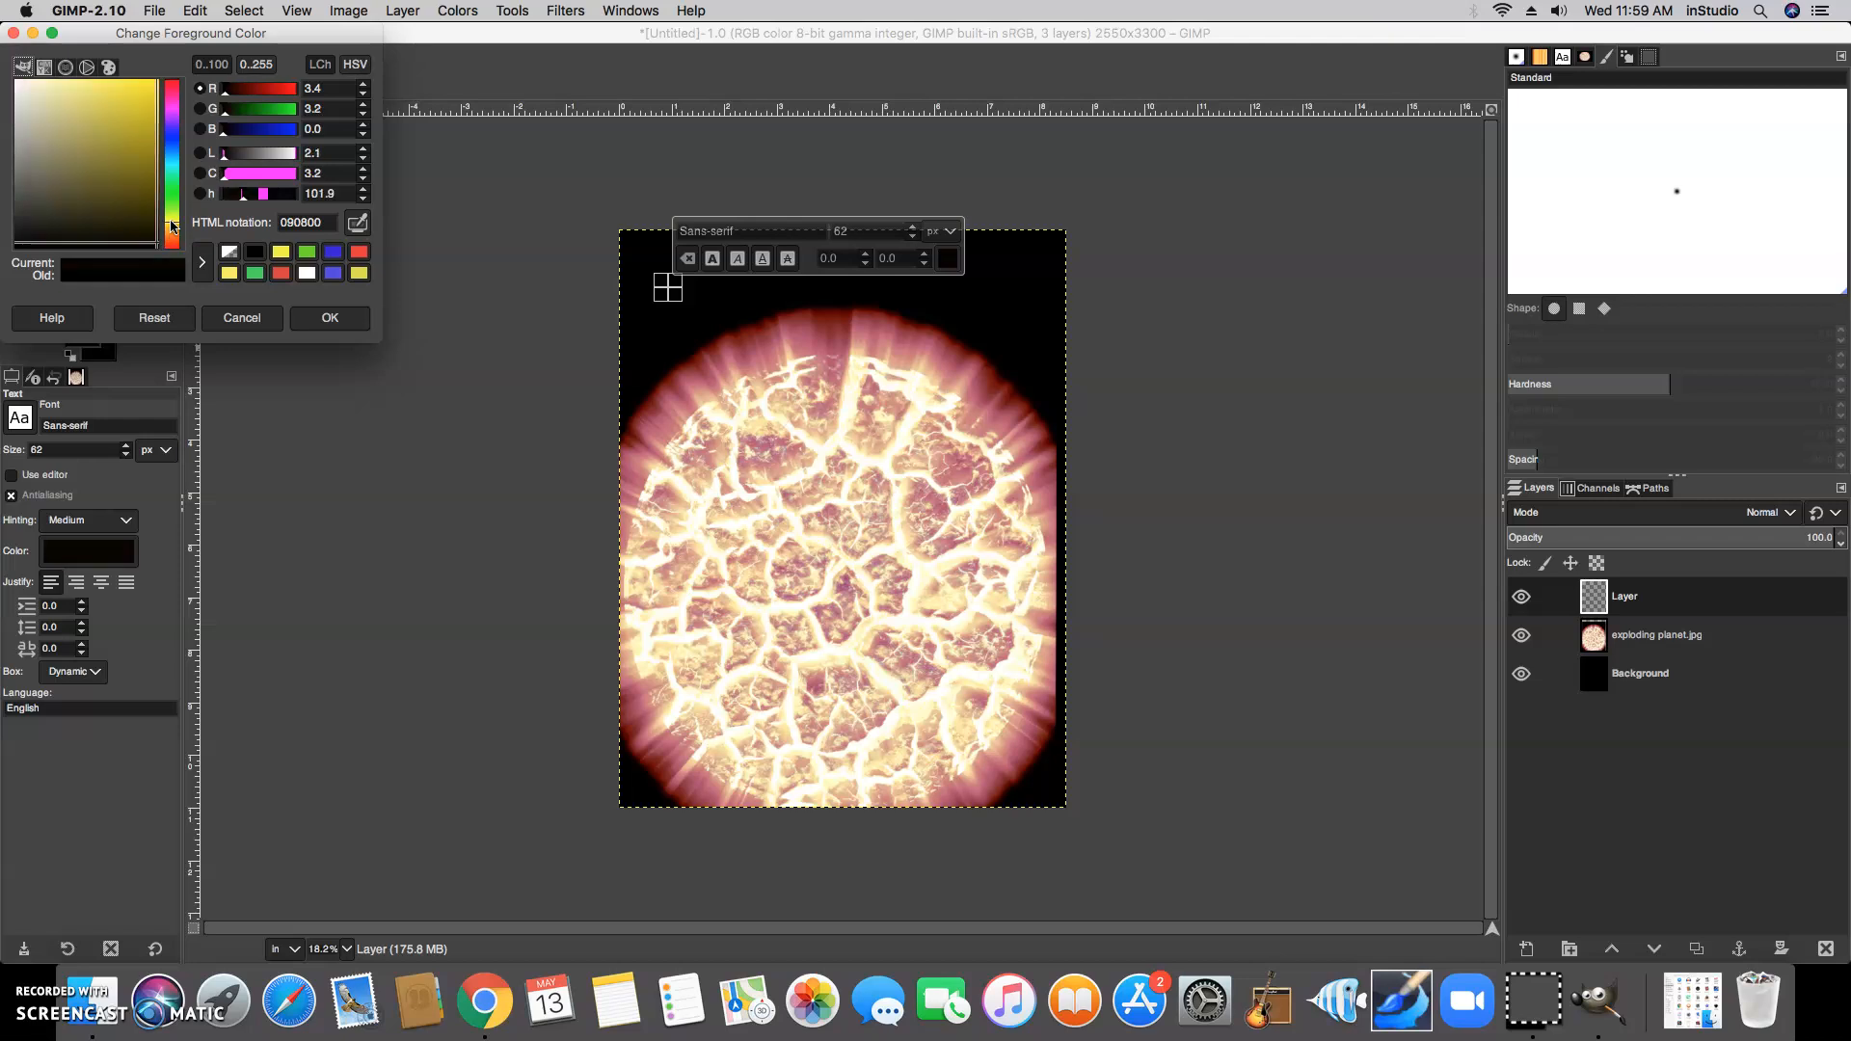
{"action": "left_click", "coordinate": [74, 83]}
{"action": "left_click", "coordinate": [230, 273]}
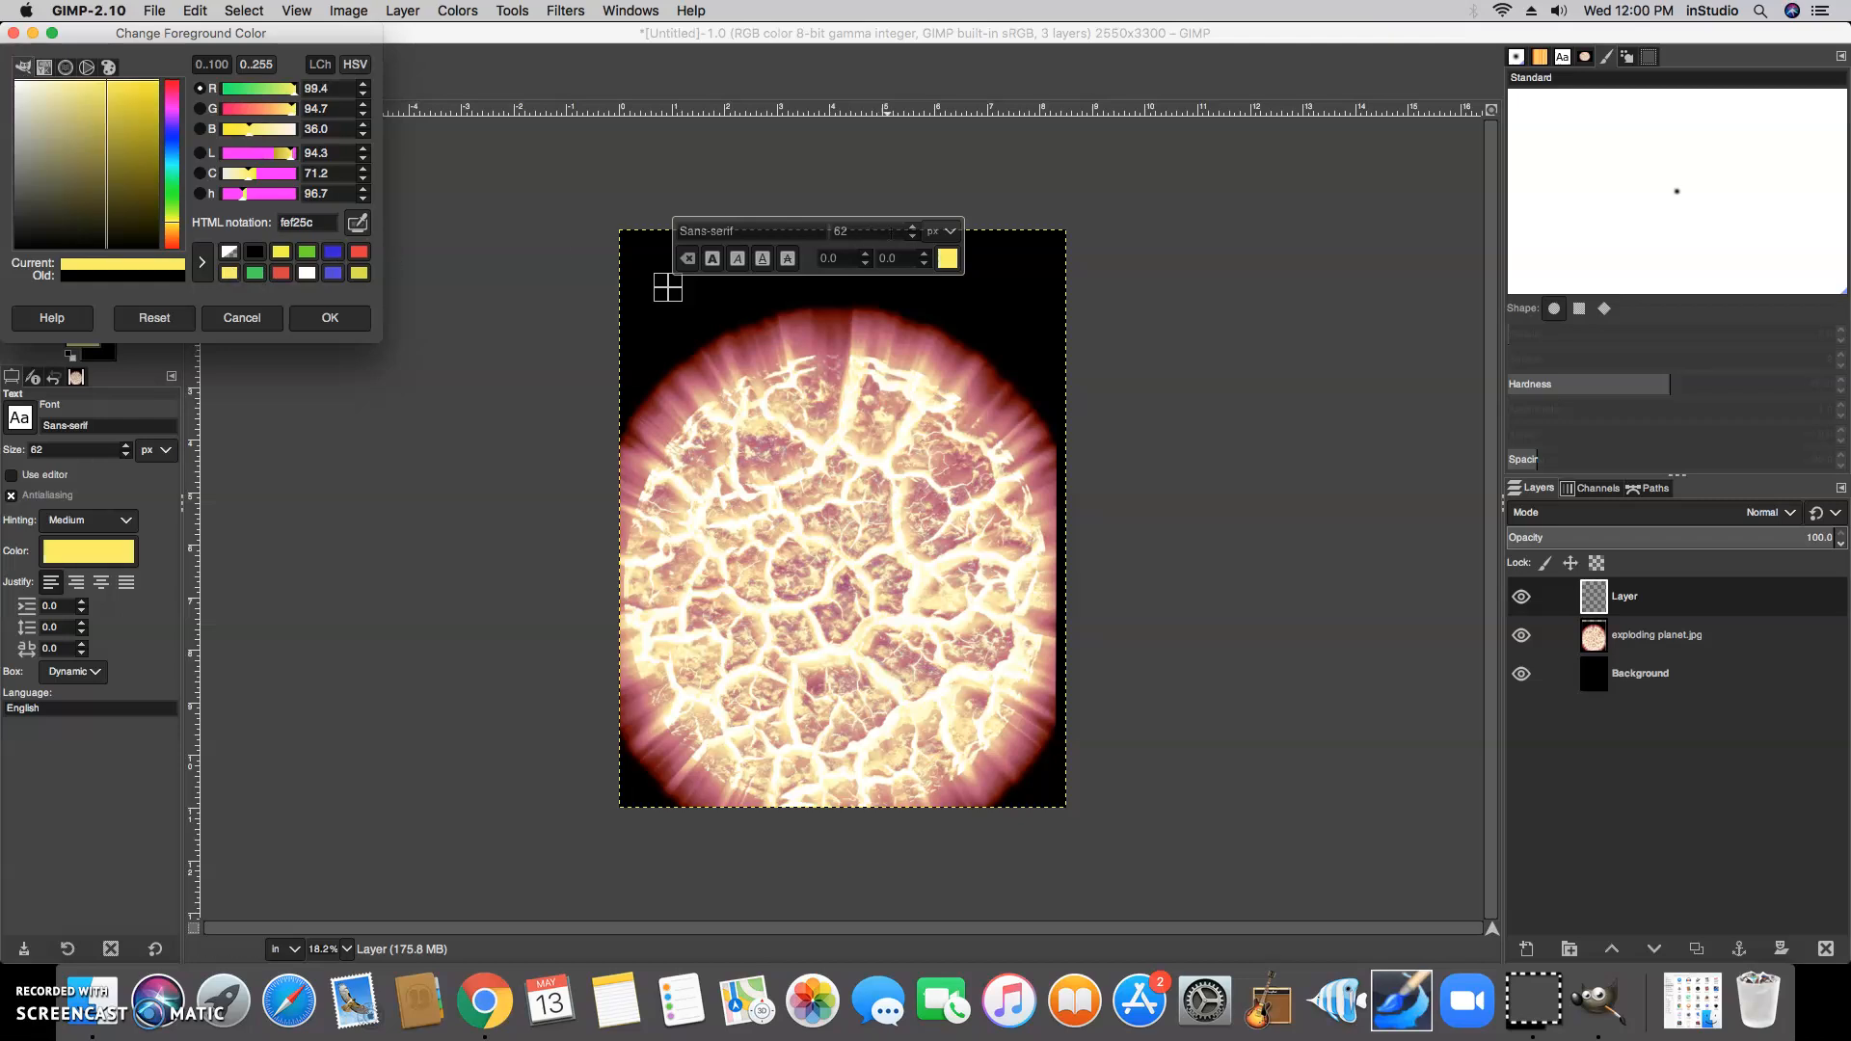
- Set the text box's size to 140 px and its font to Sans-serif Bold
{"action": "left_click", "coordinate": [912, 232]}
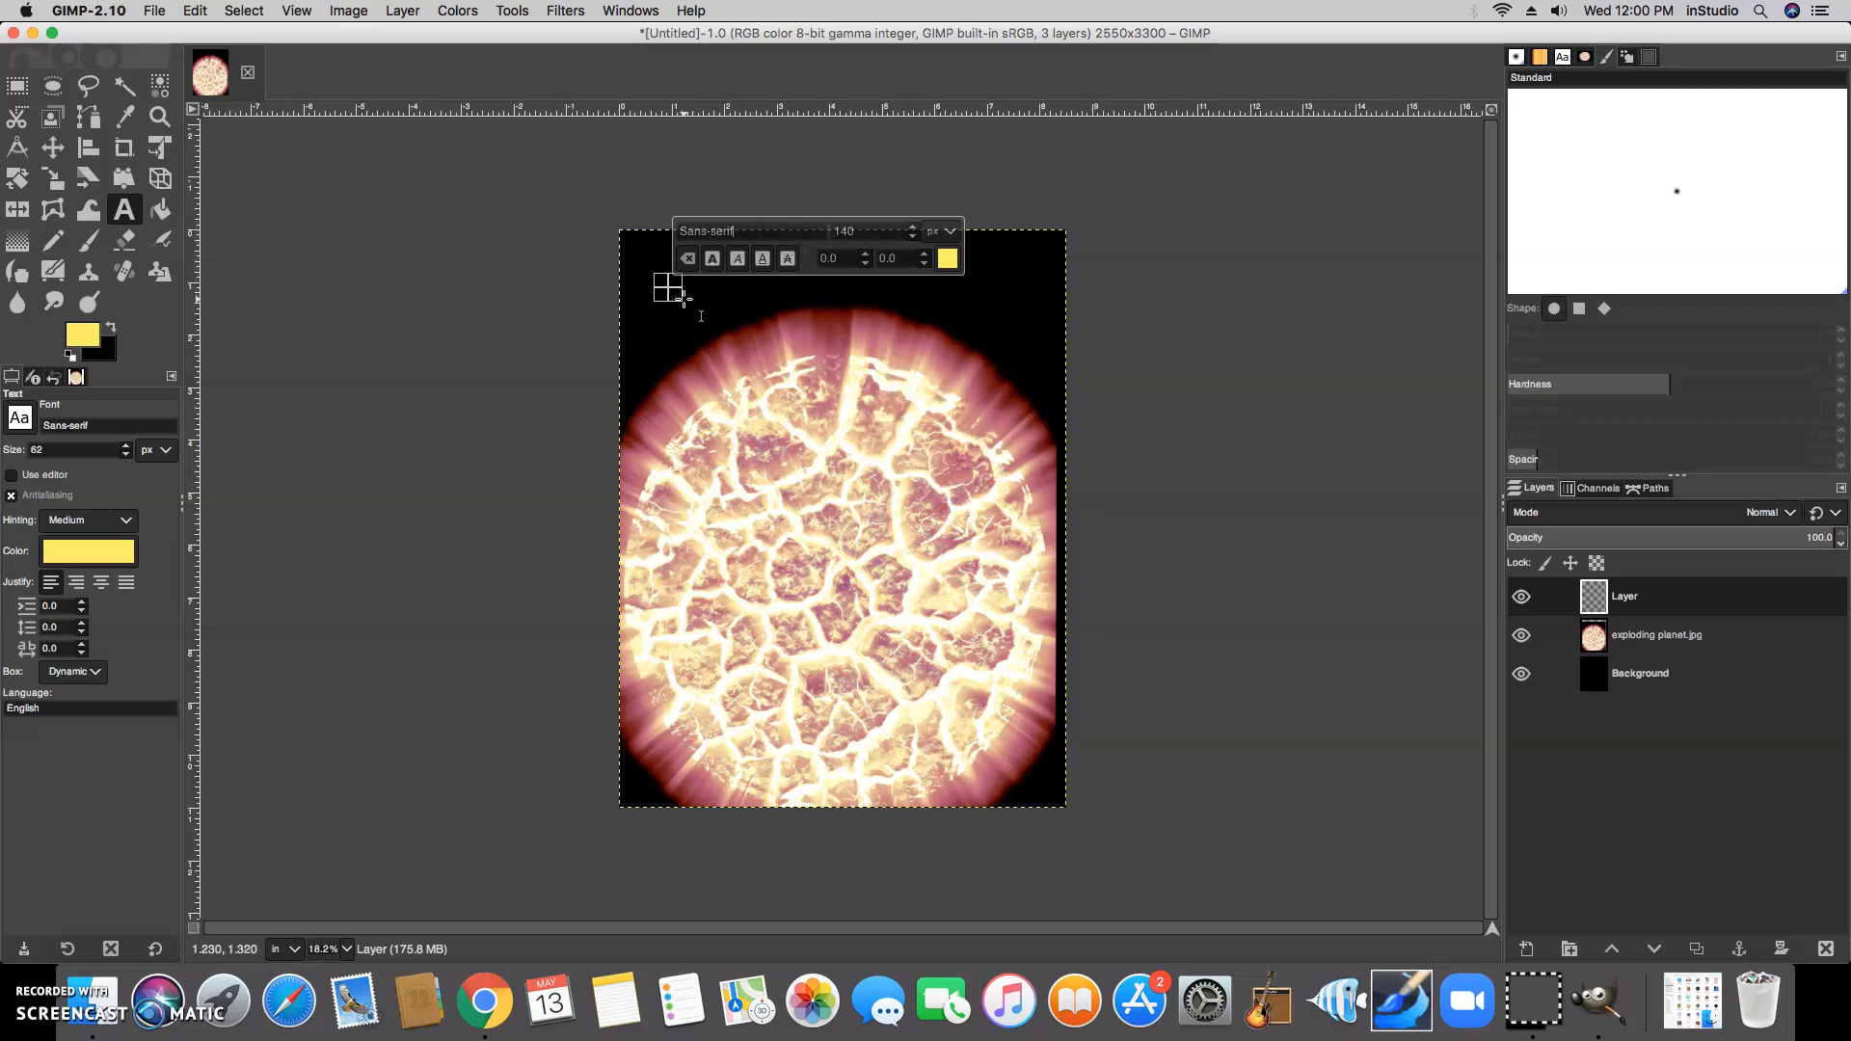
{"action": "key", "text": "Escape"}
{"action": "key", "text": "BackSpace"}
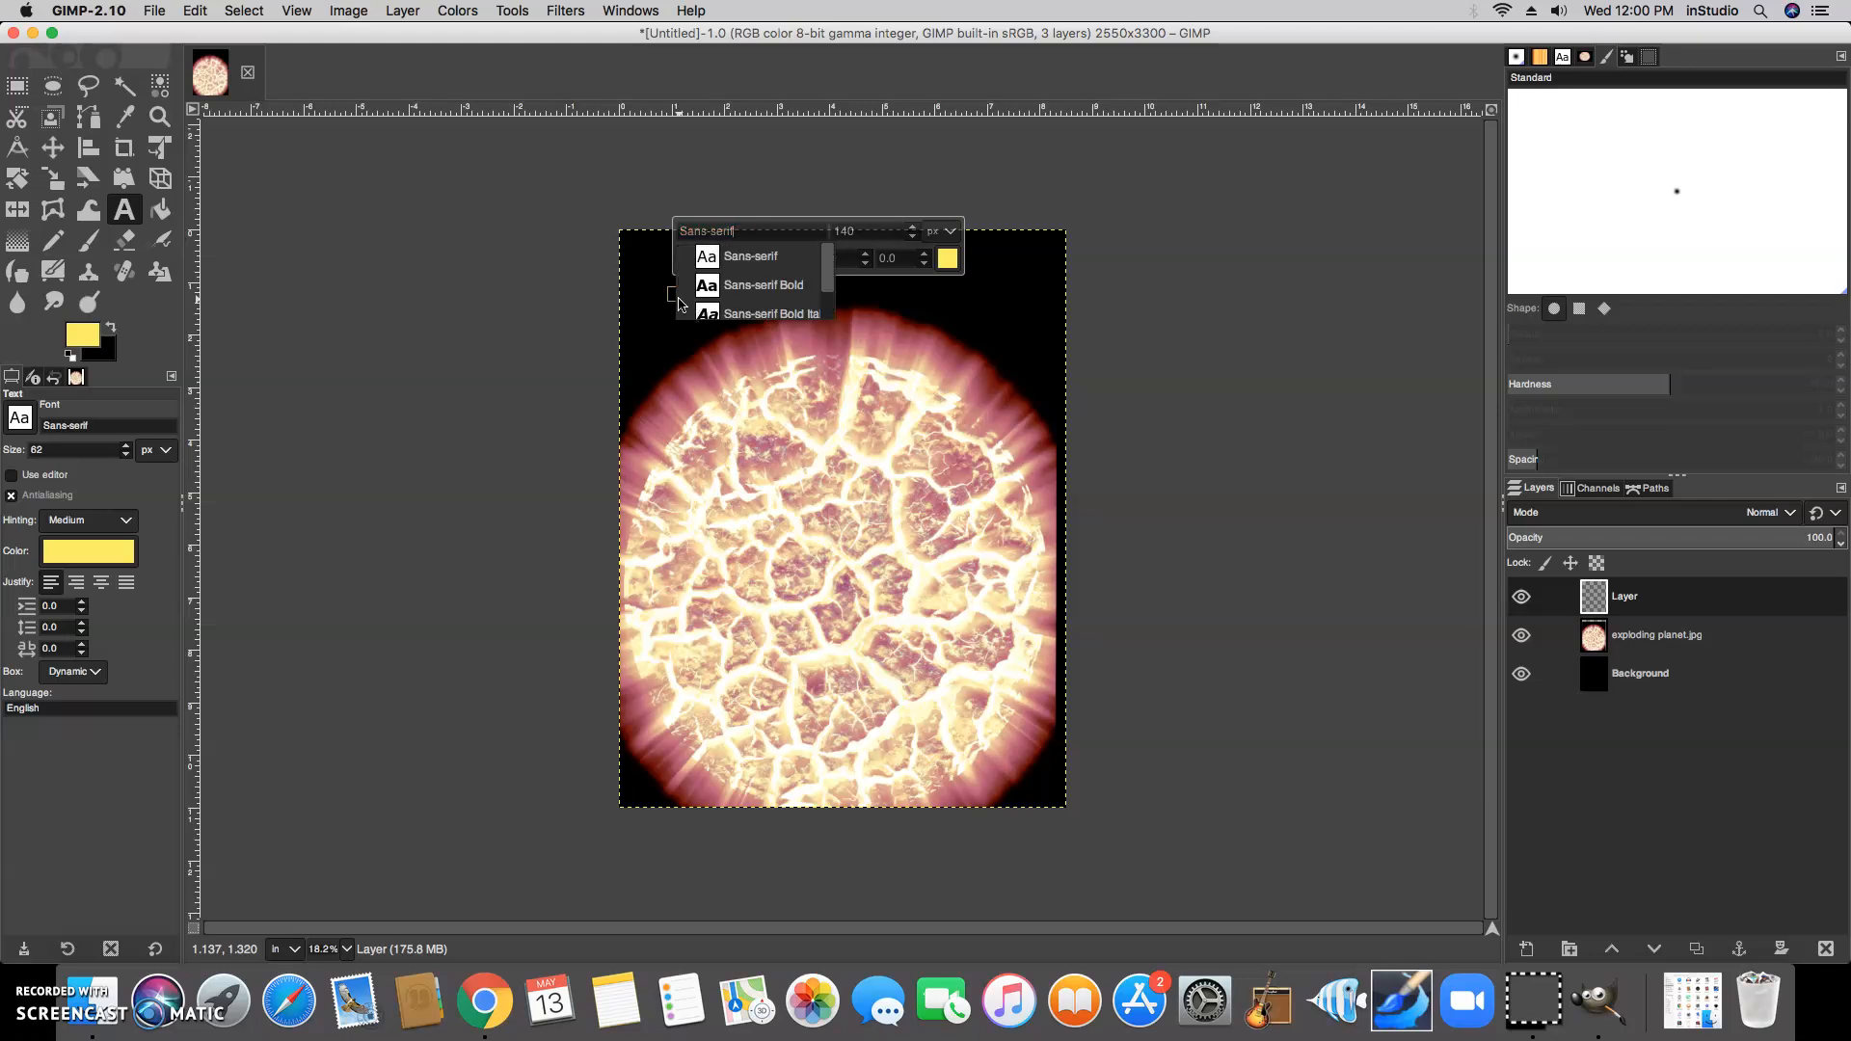
{"action": "left_click", "coordinate": [665, 307]}
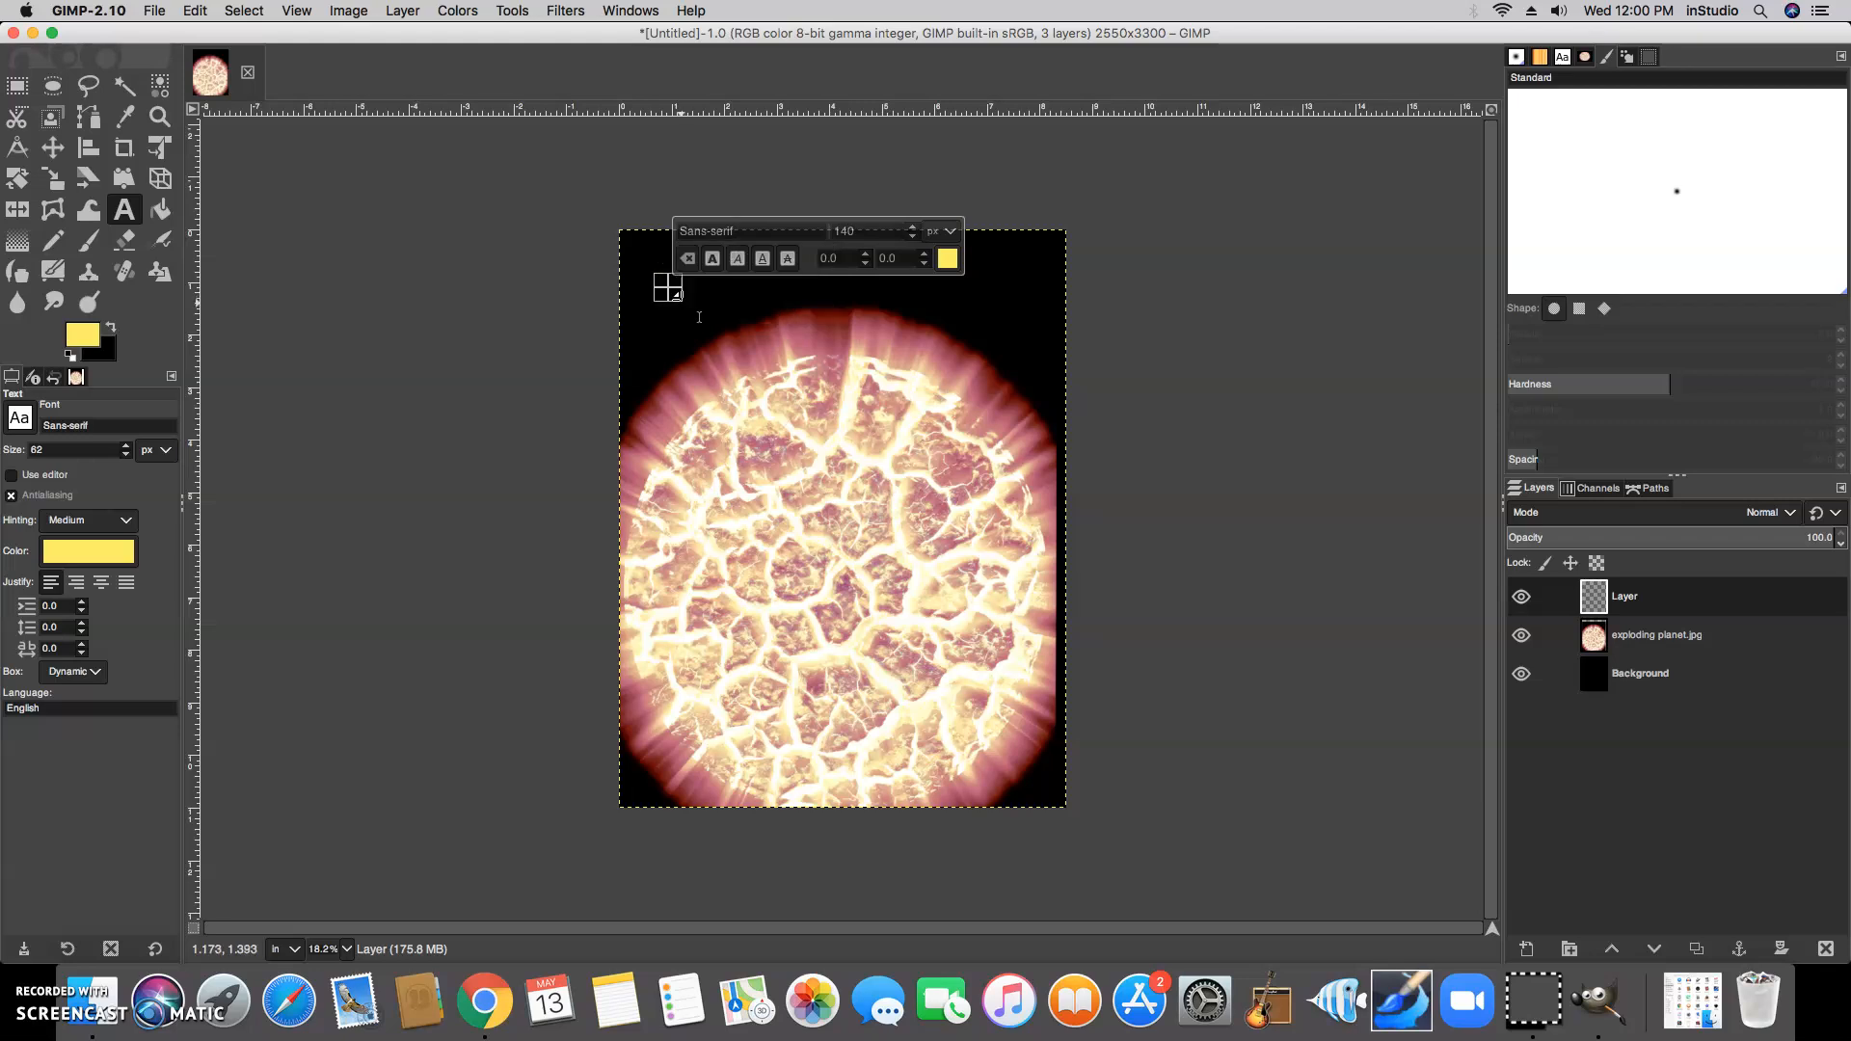
{"action": "type", "text": "B"}
{"action": "key", "text": "BackSpace"}
{"action": "key", "text": "BackSpace"}
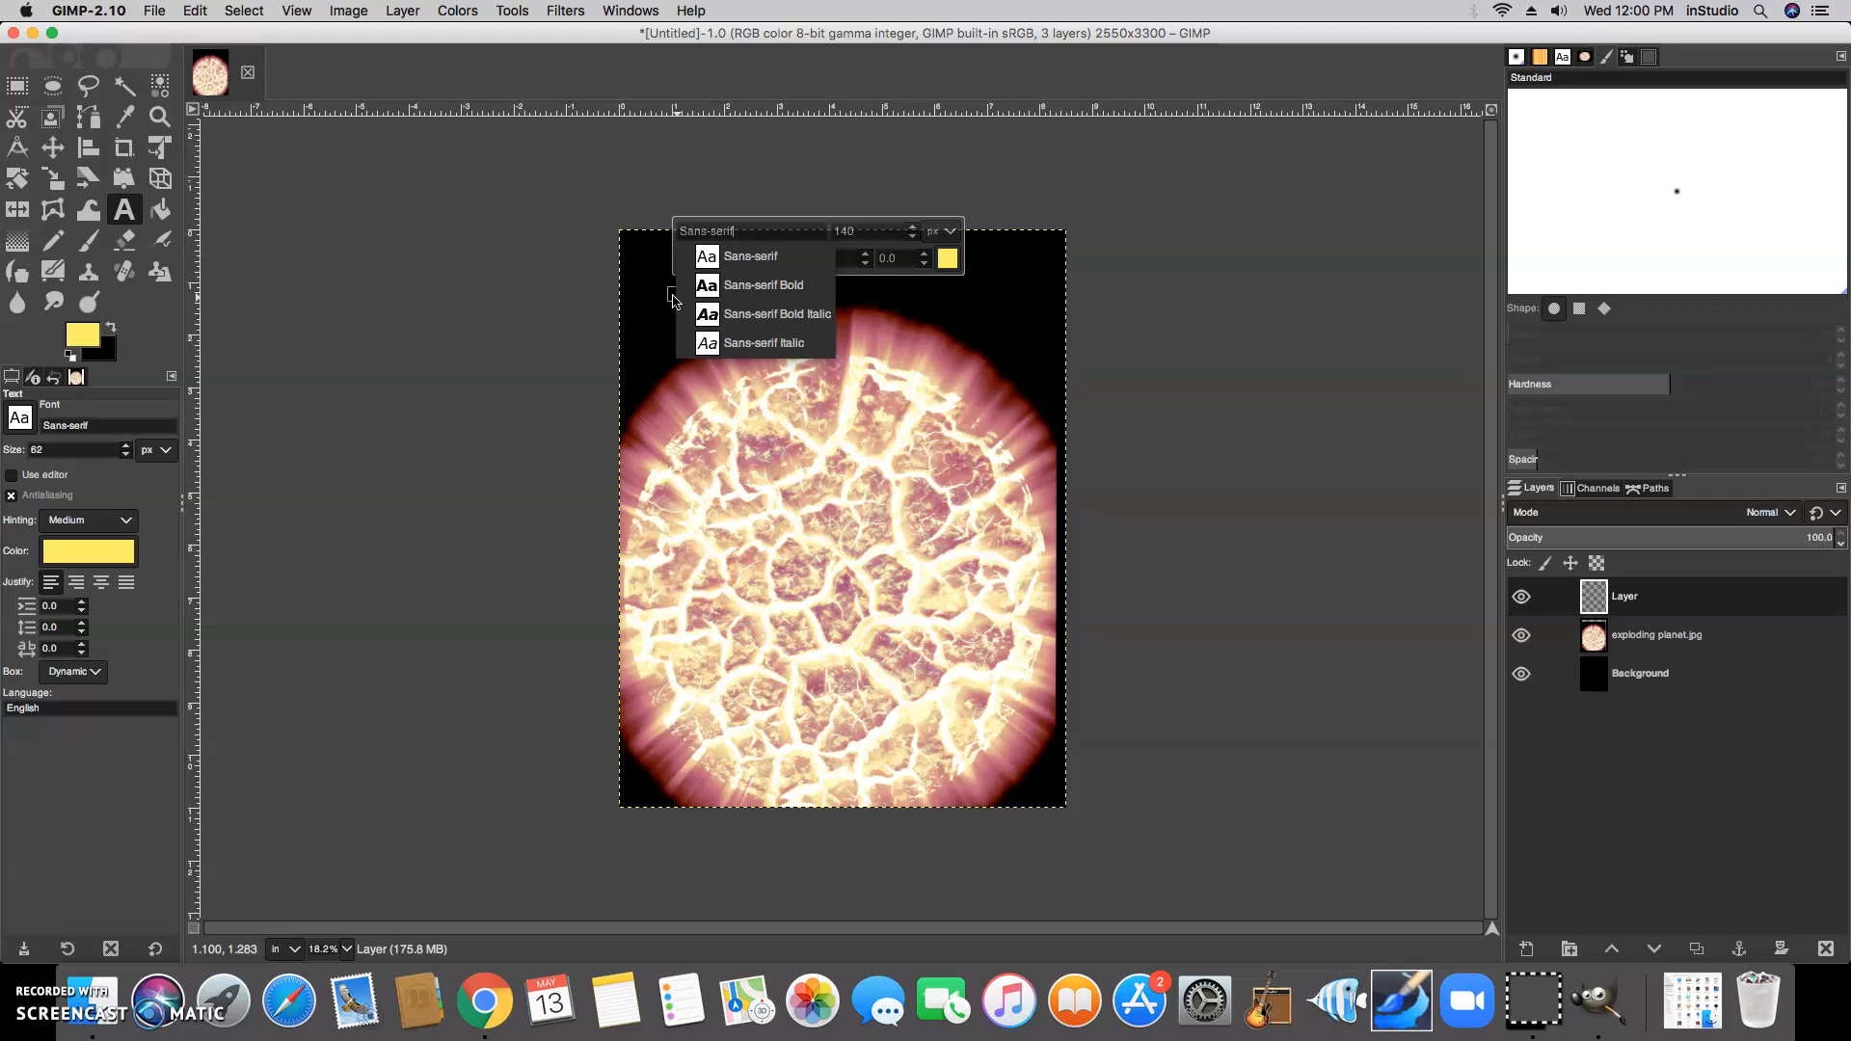
{"action": "left_click", "coordinate": [721, 286]}
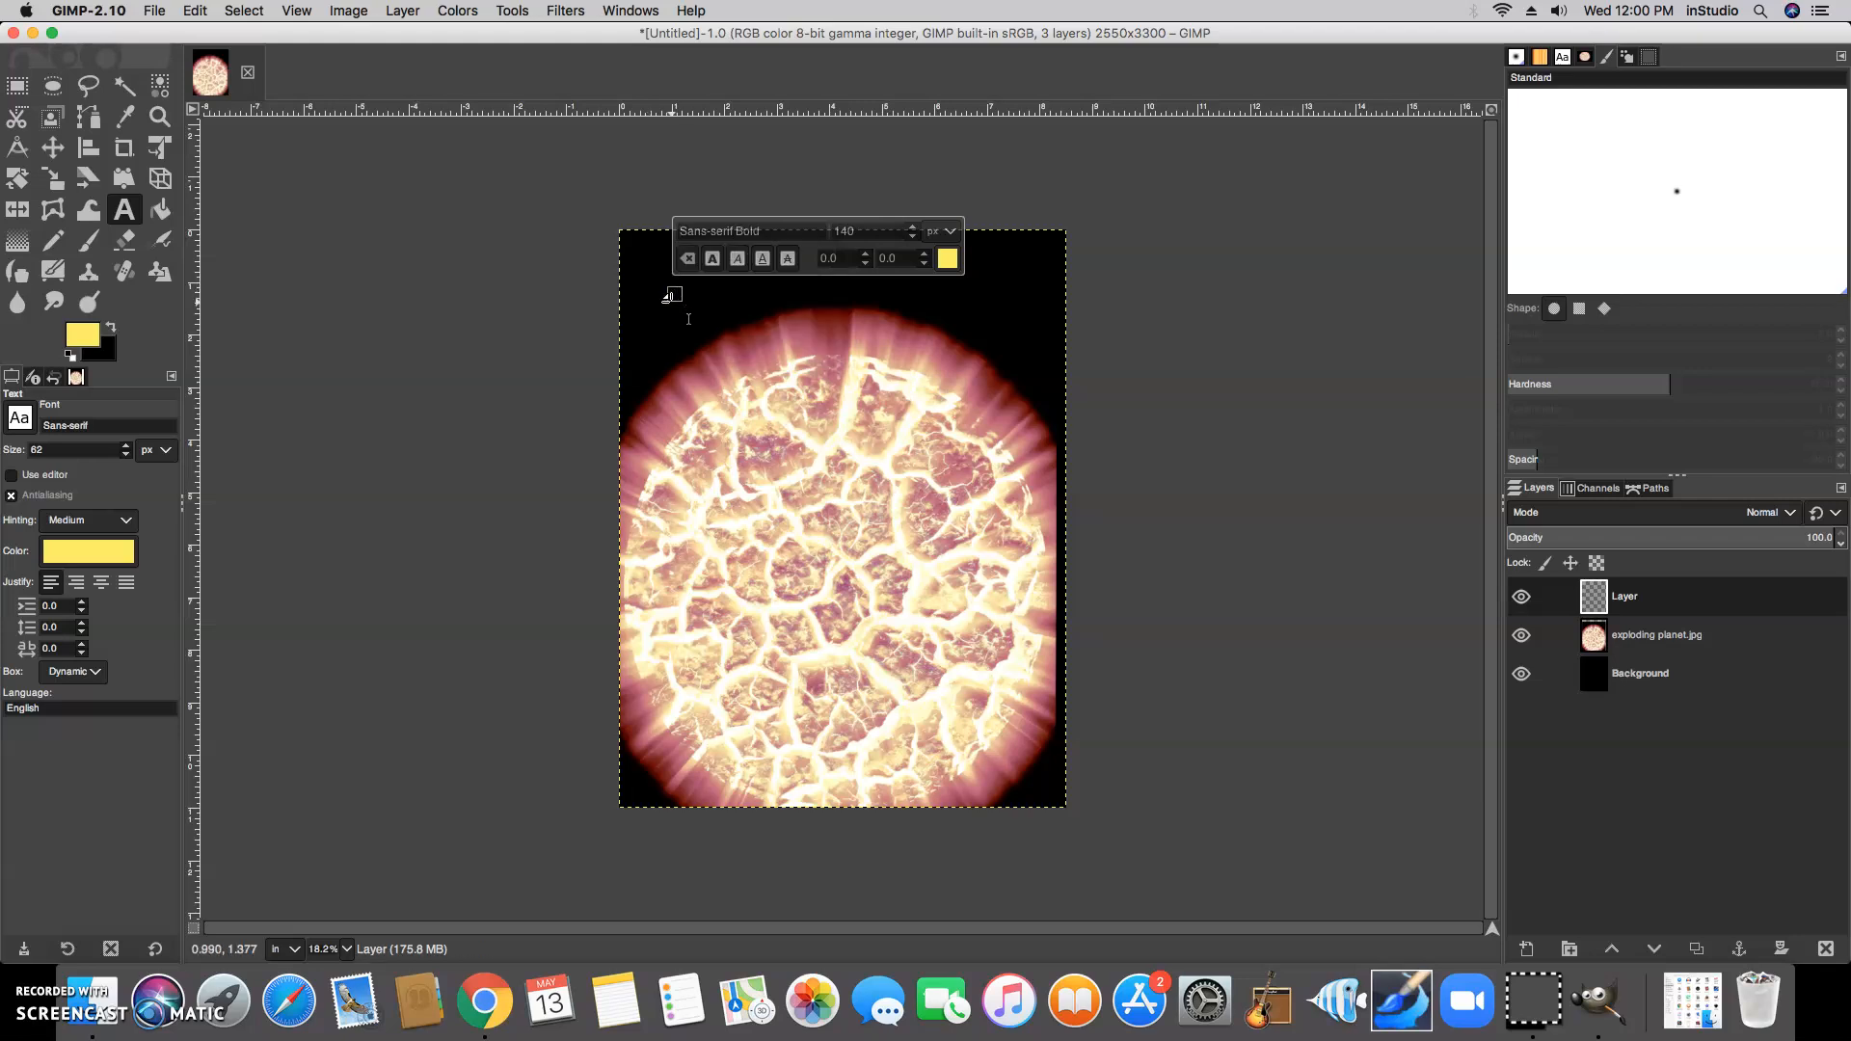
- Enter the title text "Planet Magazine" in the text box above the planet
{"action": "type", "text": "P"}
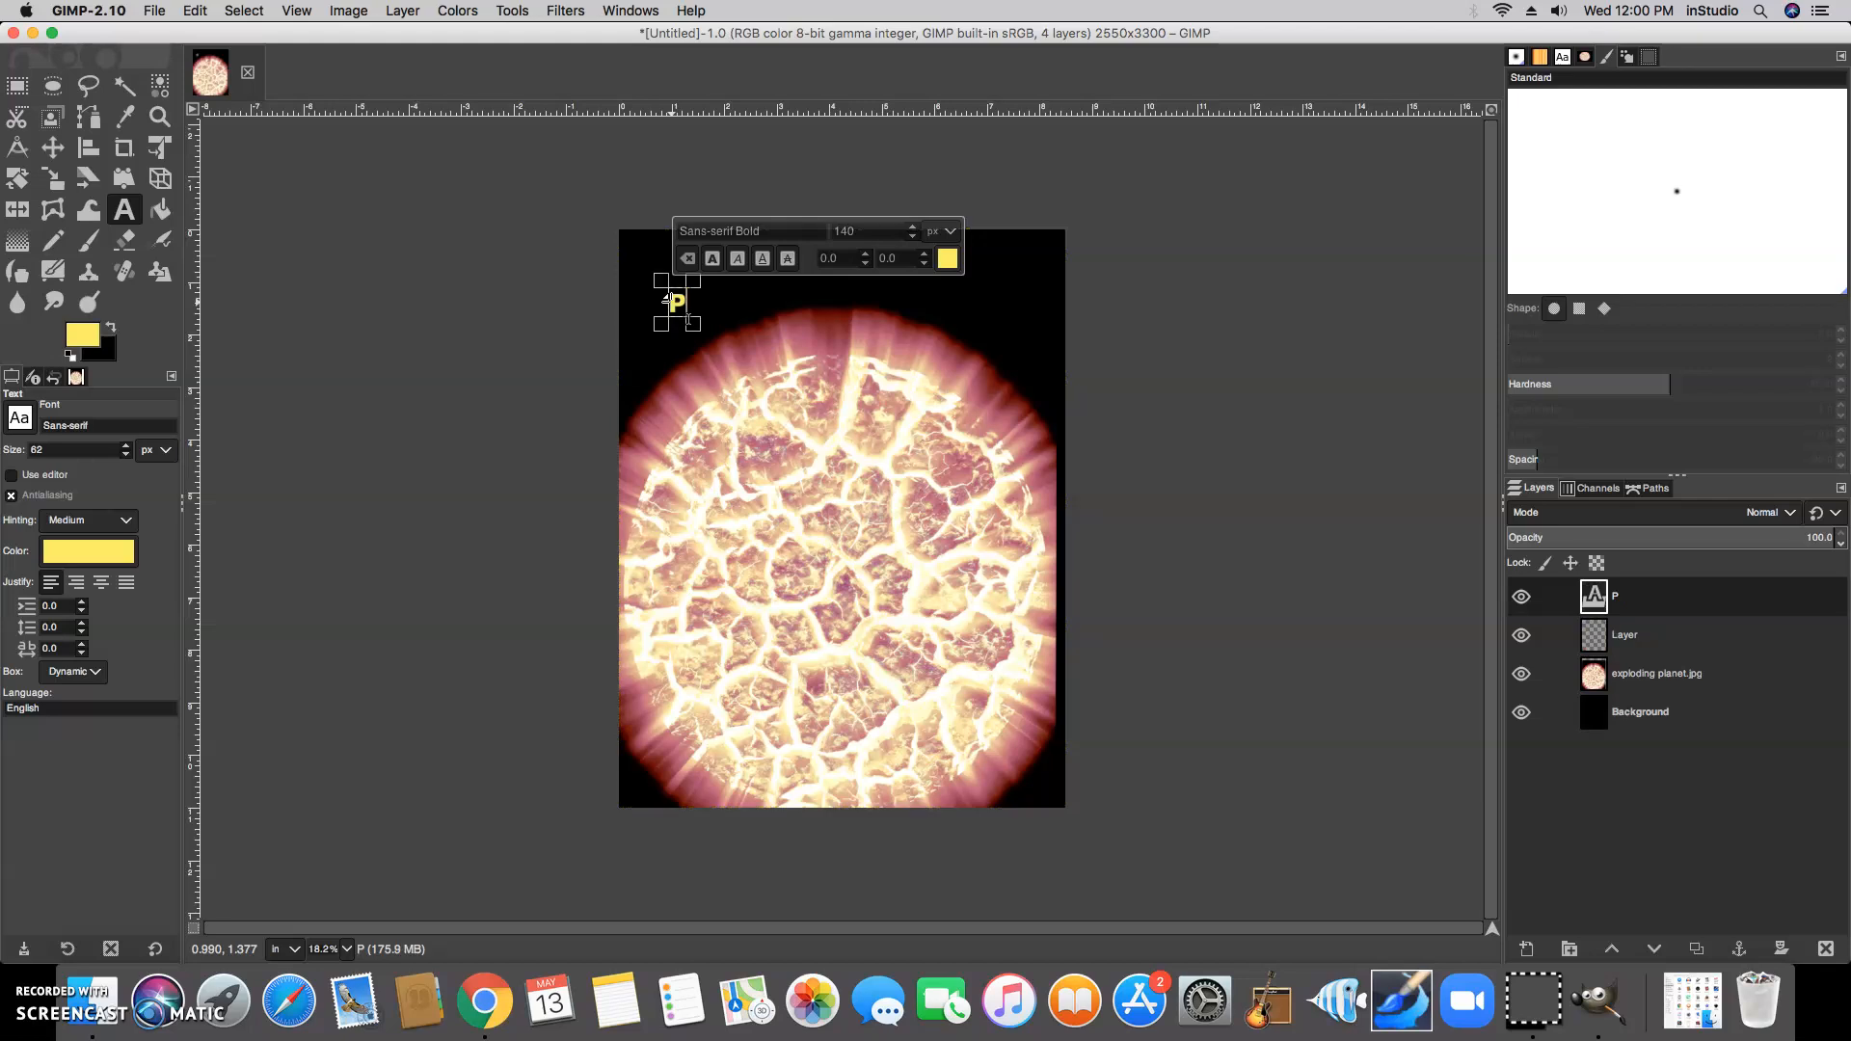
{"action": "type", "text": "lanet"}
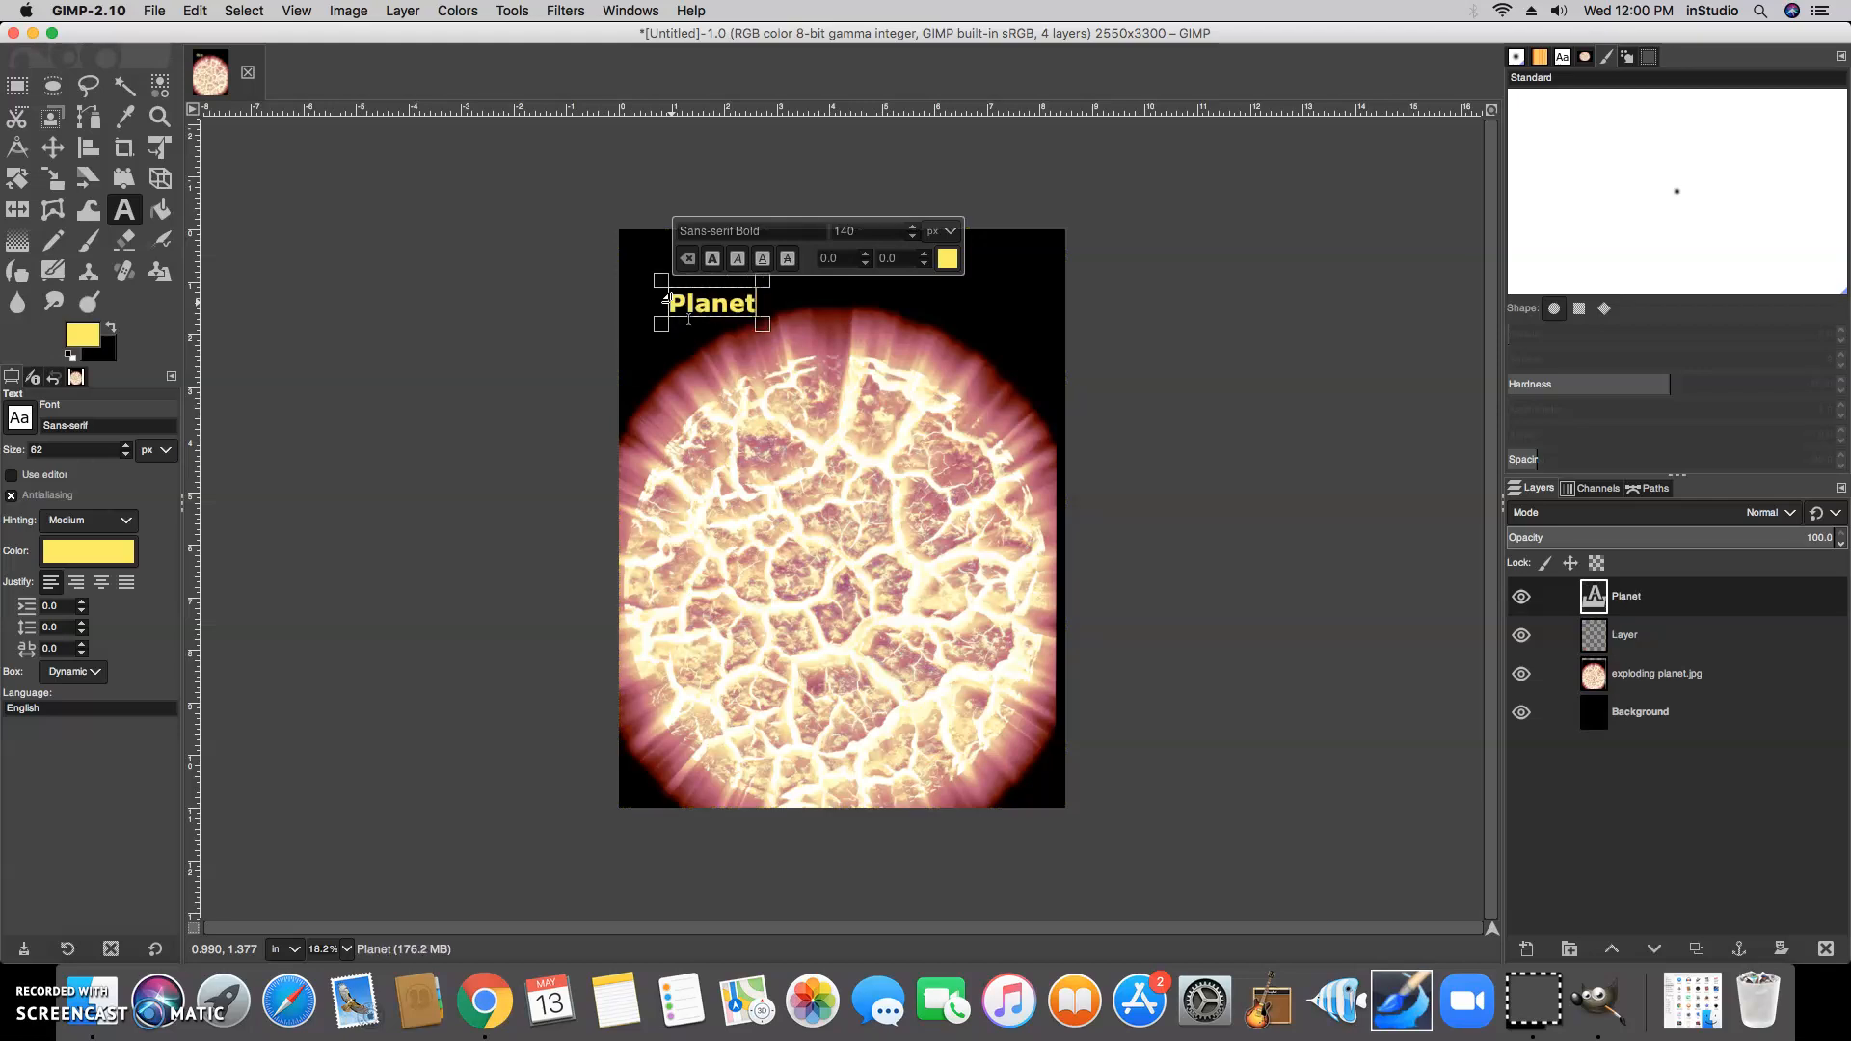
{"action": "type", "text": " Magazine"}
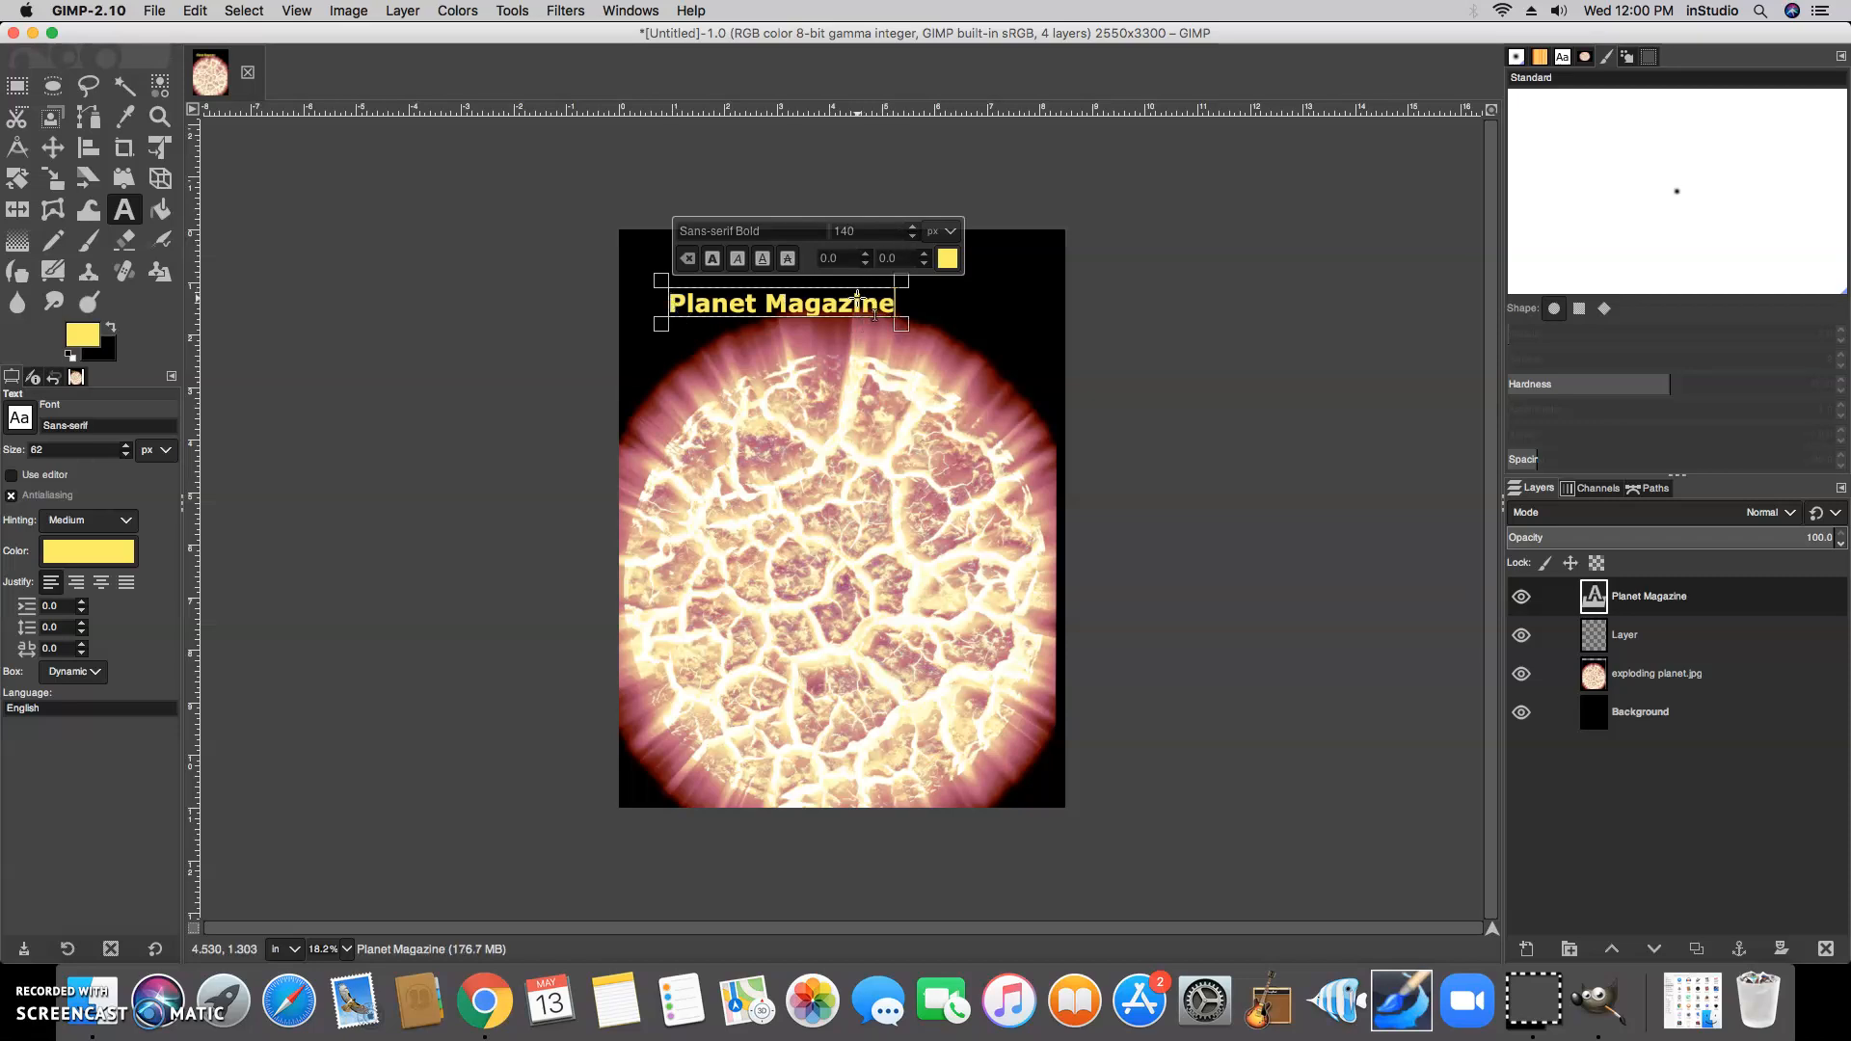
- Select the whole "Planet Magazine" title and choose .Savoye LET CC. as the Text tool's default font
{"action": "key", "text": "shift+Left"}
{"action": "key", "text": "shift+Left"}
{"action": "key", "text": "shift+Left"}
{"action": "key", "text": "shift+Left"}
{"action": "key", "text": "shift+Left"}
{"action": "key", "text": "shift+Left"}
{"action": "key", "text": "shift+Left"}
{"action": "key", "text": "shift+Left"}
{"action": "key", "text": "shift+Left"}
{"action": "key", "text": "shift+Left"}
{"action": "key", "text": "shift+Left"}
{"action": "key", "text": "shift+Left"}
{"action": "key", "text": "shift+Left"}
{"action": "key", "text": "shift+Left"}
{"action": "key", "text": "shift+Left"}
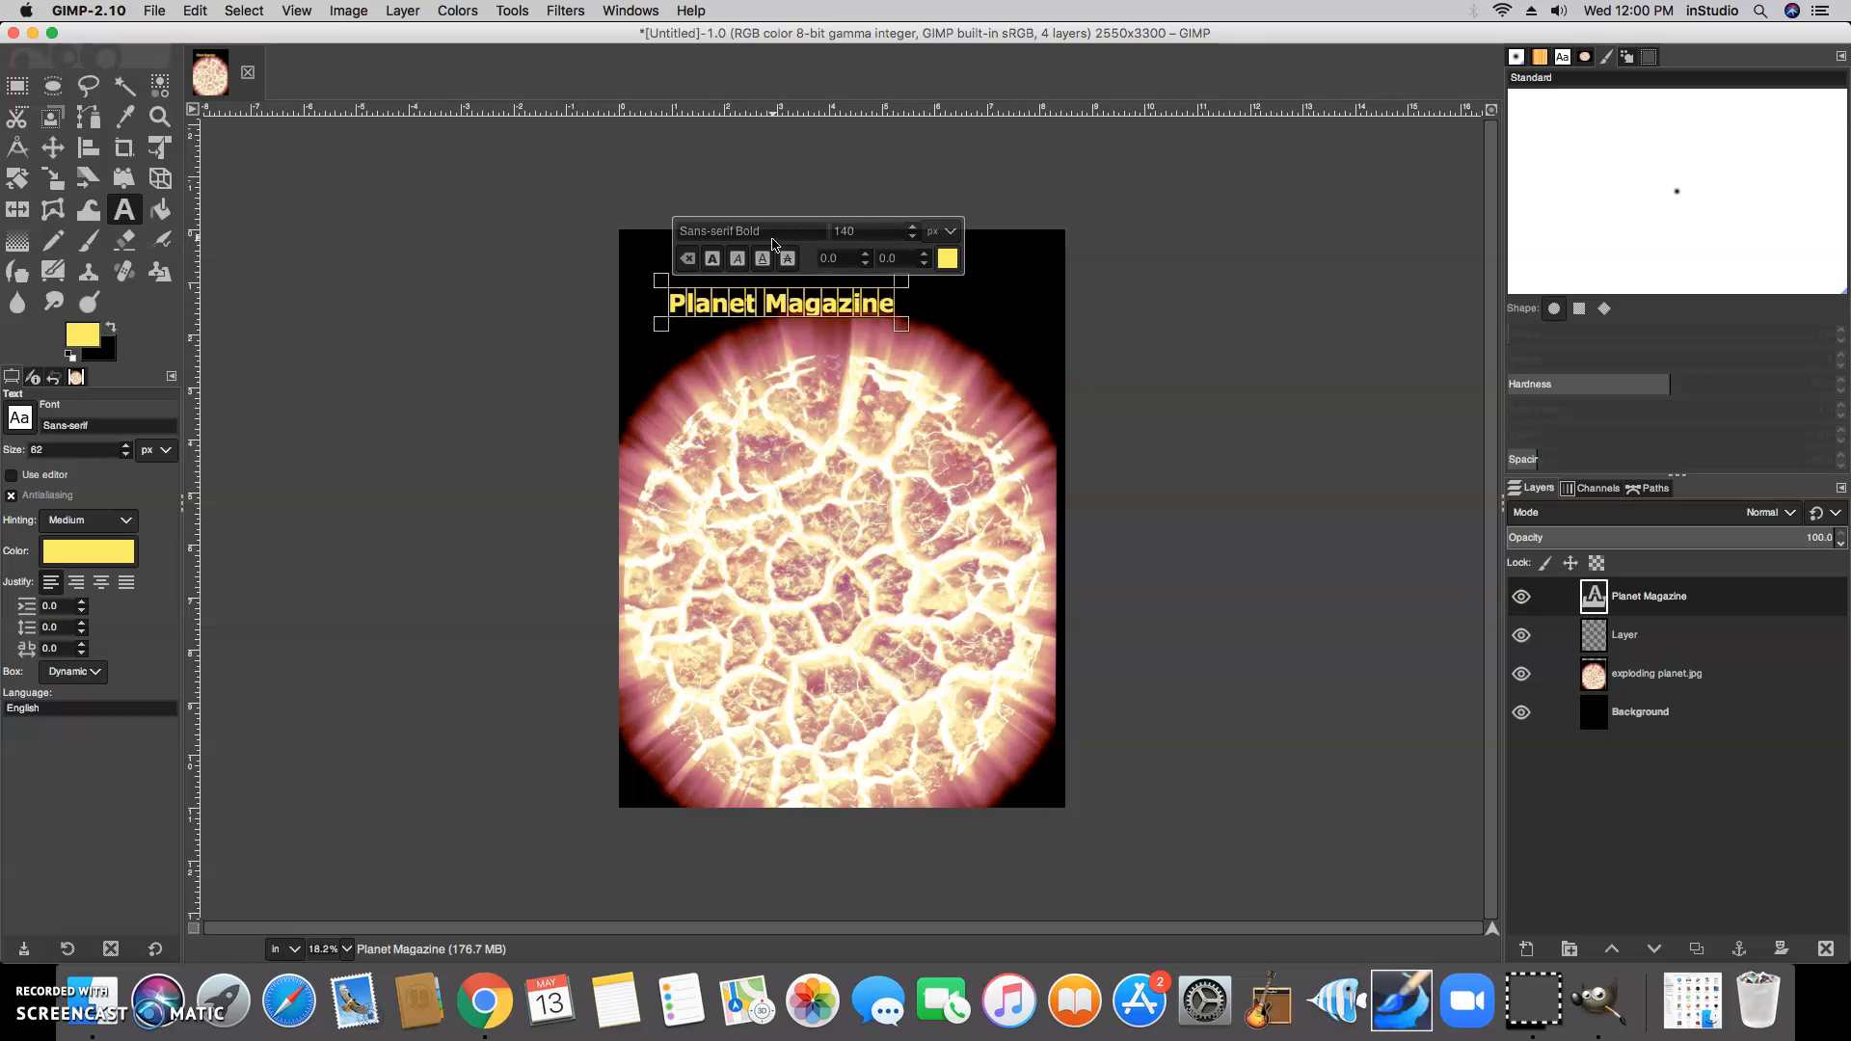
{"action": "double_click", "coordinate": [747, 232]}
{"action": "left_click", "coordinate": [20, 421]}
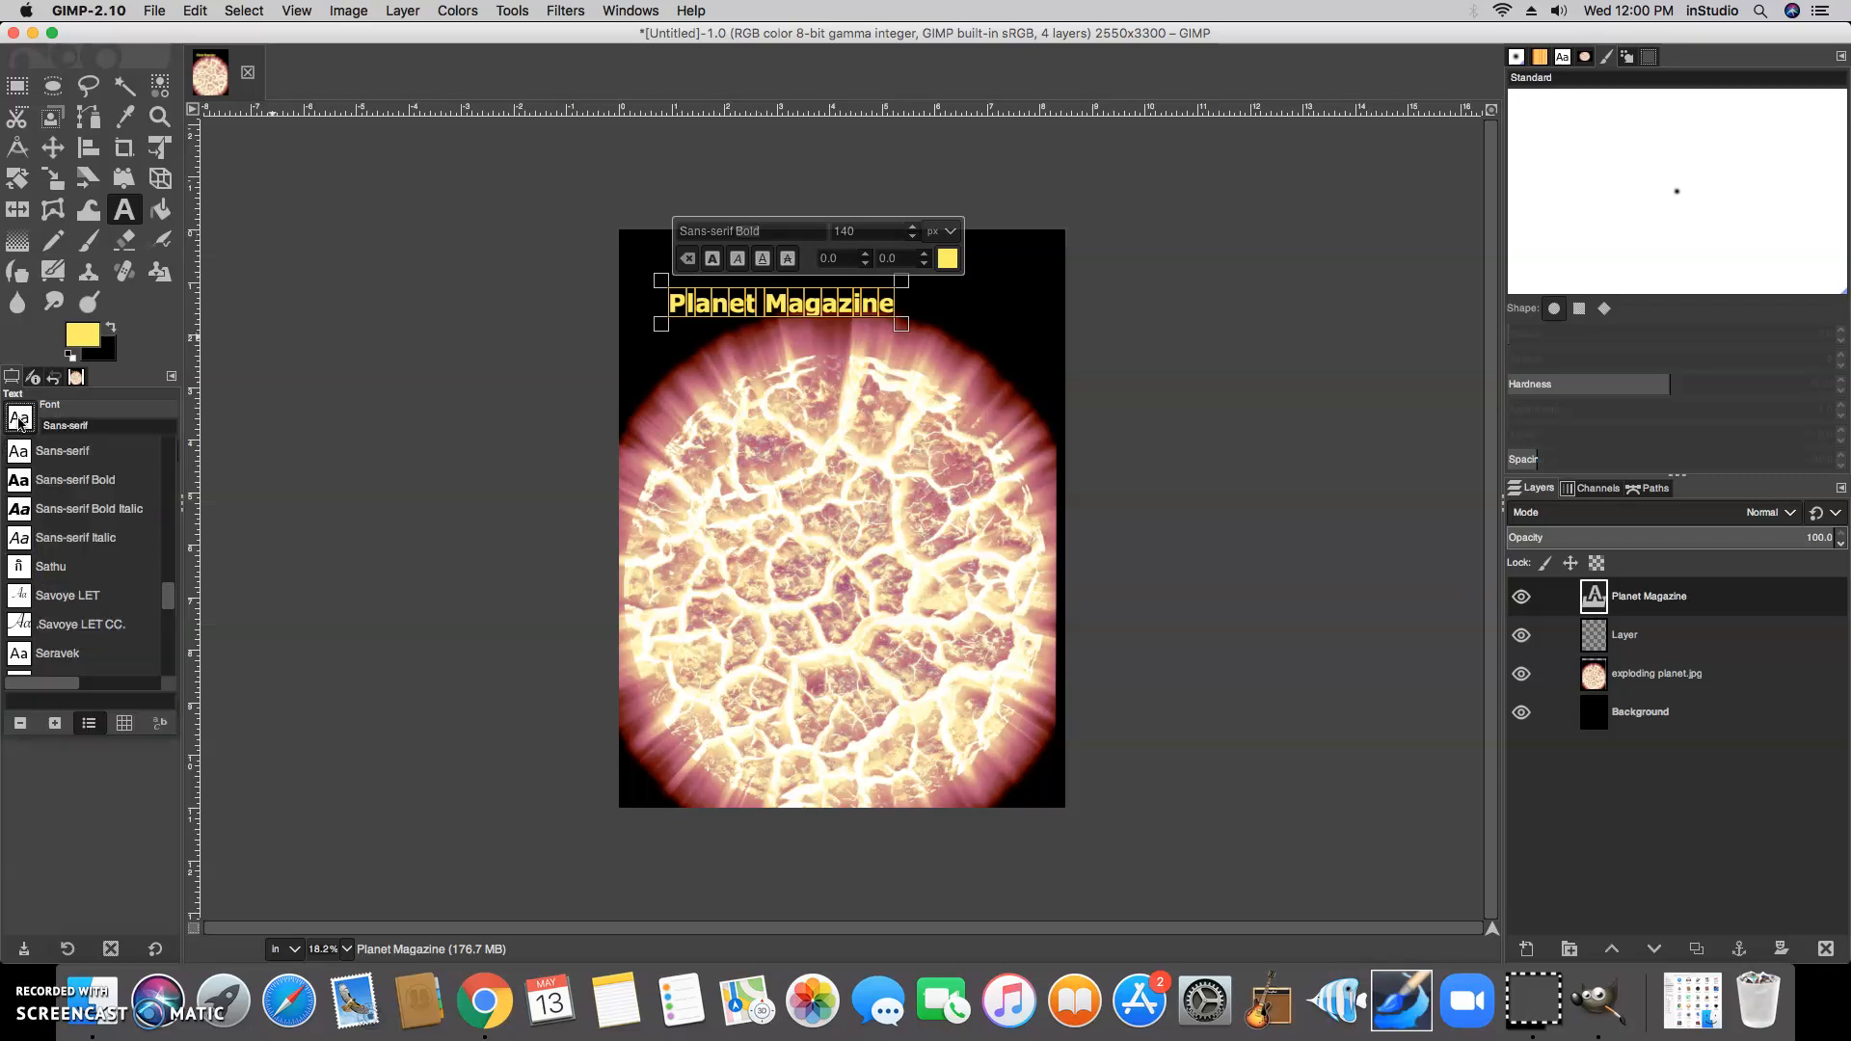
{"action": "scroll", "coordinate": [79, 521], "scroll_direction": "down", "scroll_amount": 5}
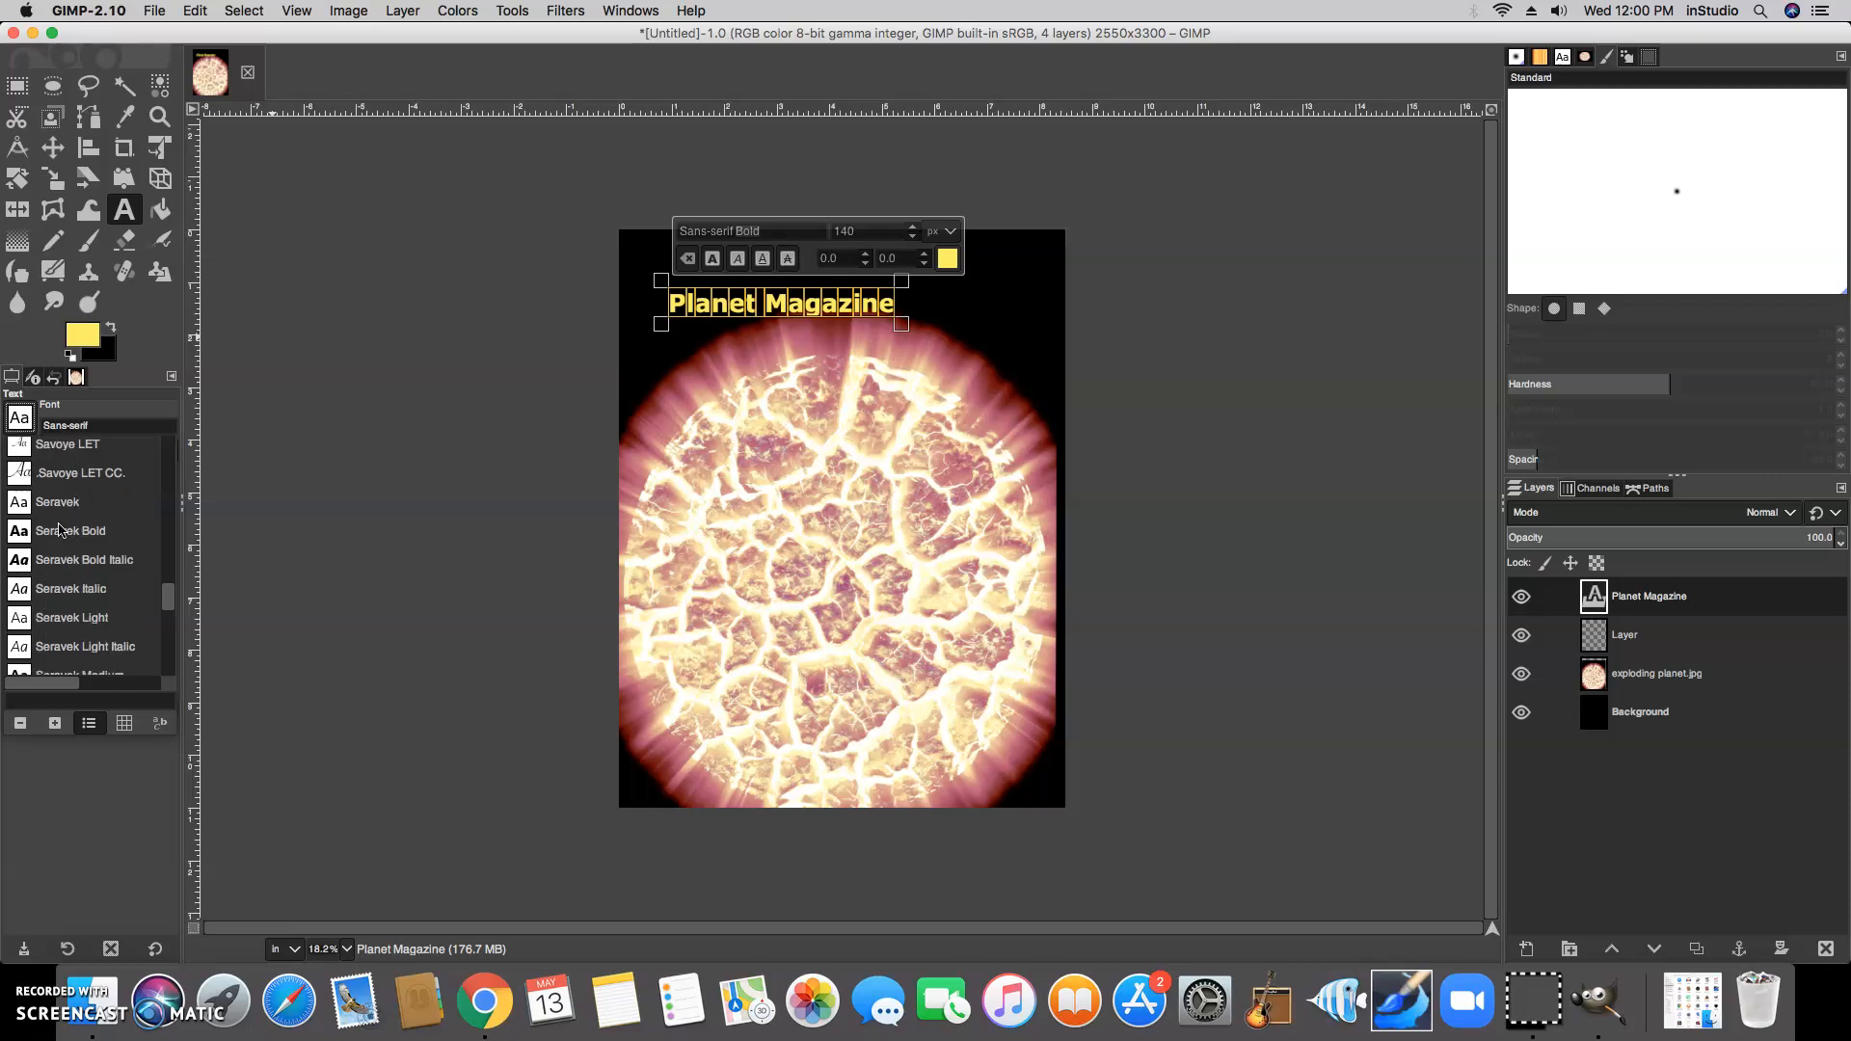
{"action": "left_click", "coordinate": [68, 475]}
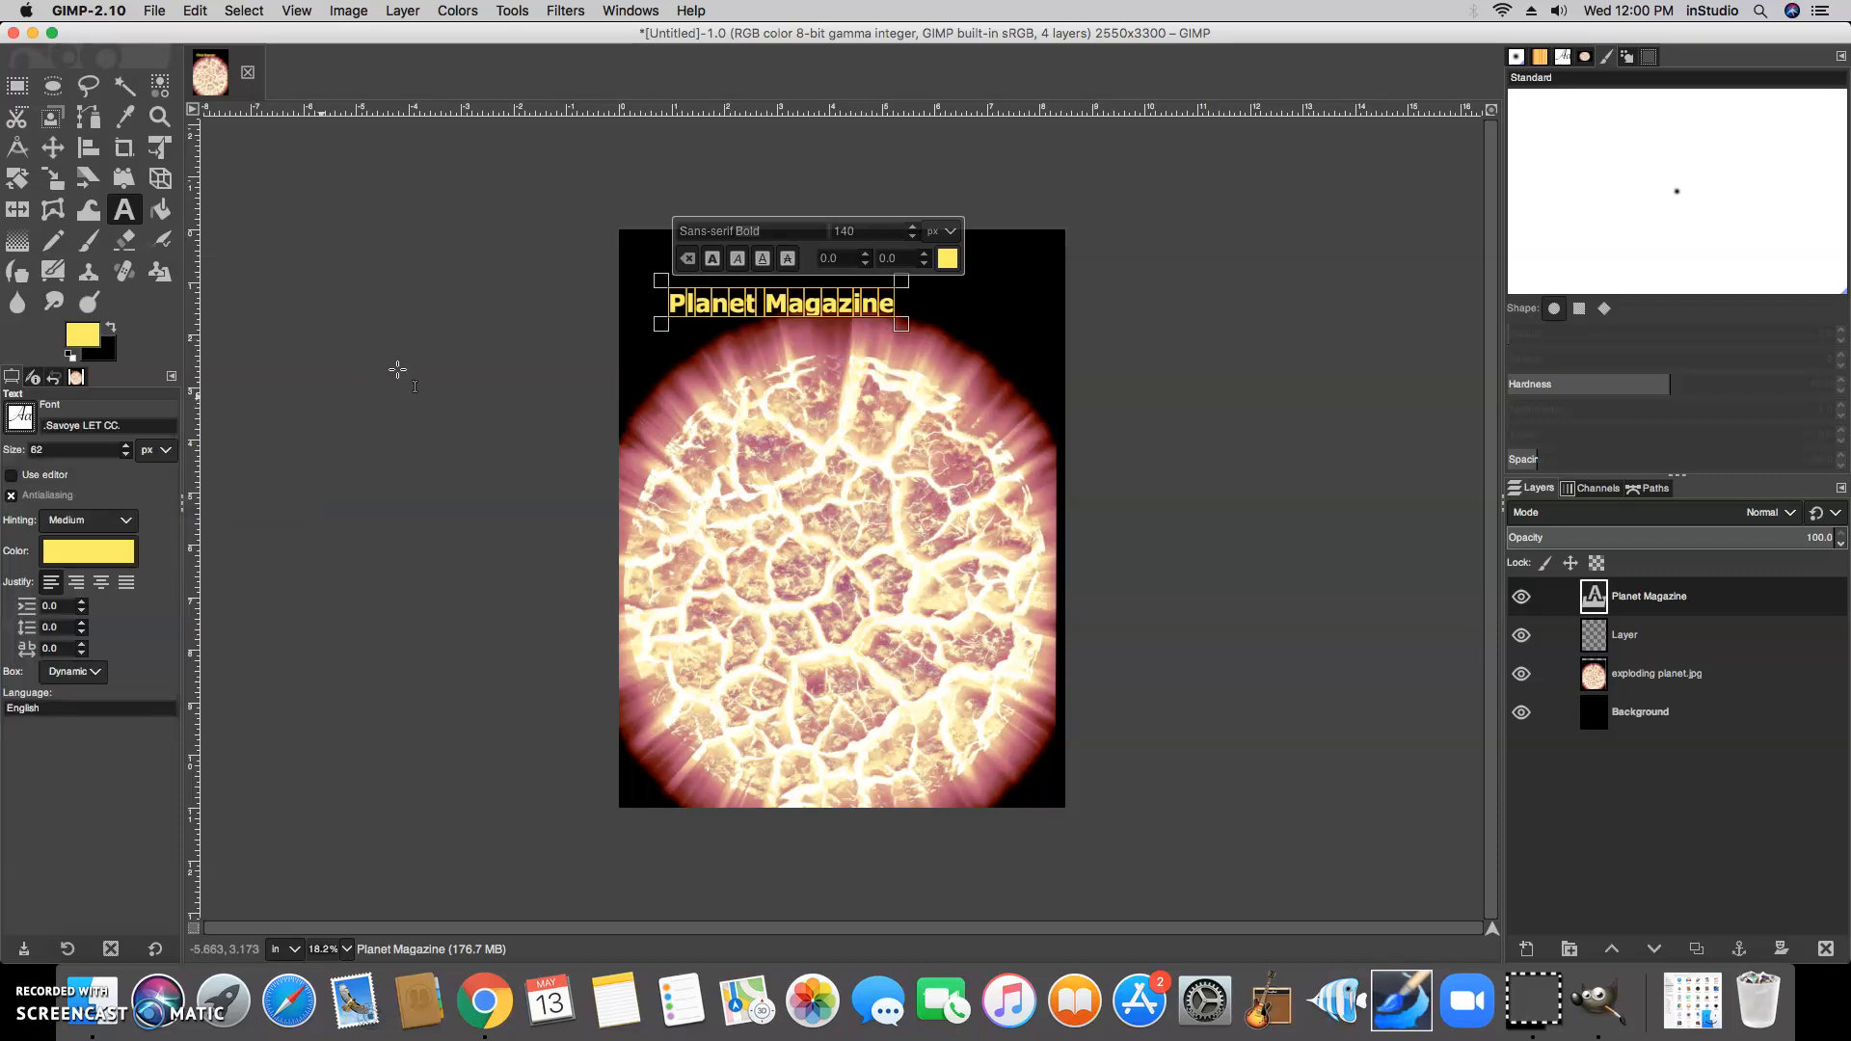
{"action": "left_click", "coordinate": [905, 307]}
{"action": "left_click", "coordinate": [760, 232]}
{"action": "left_click", "coordinate": [109, 523]}
{"action": "left_click", "coordinate": [142, 536]}
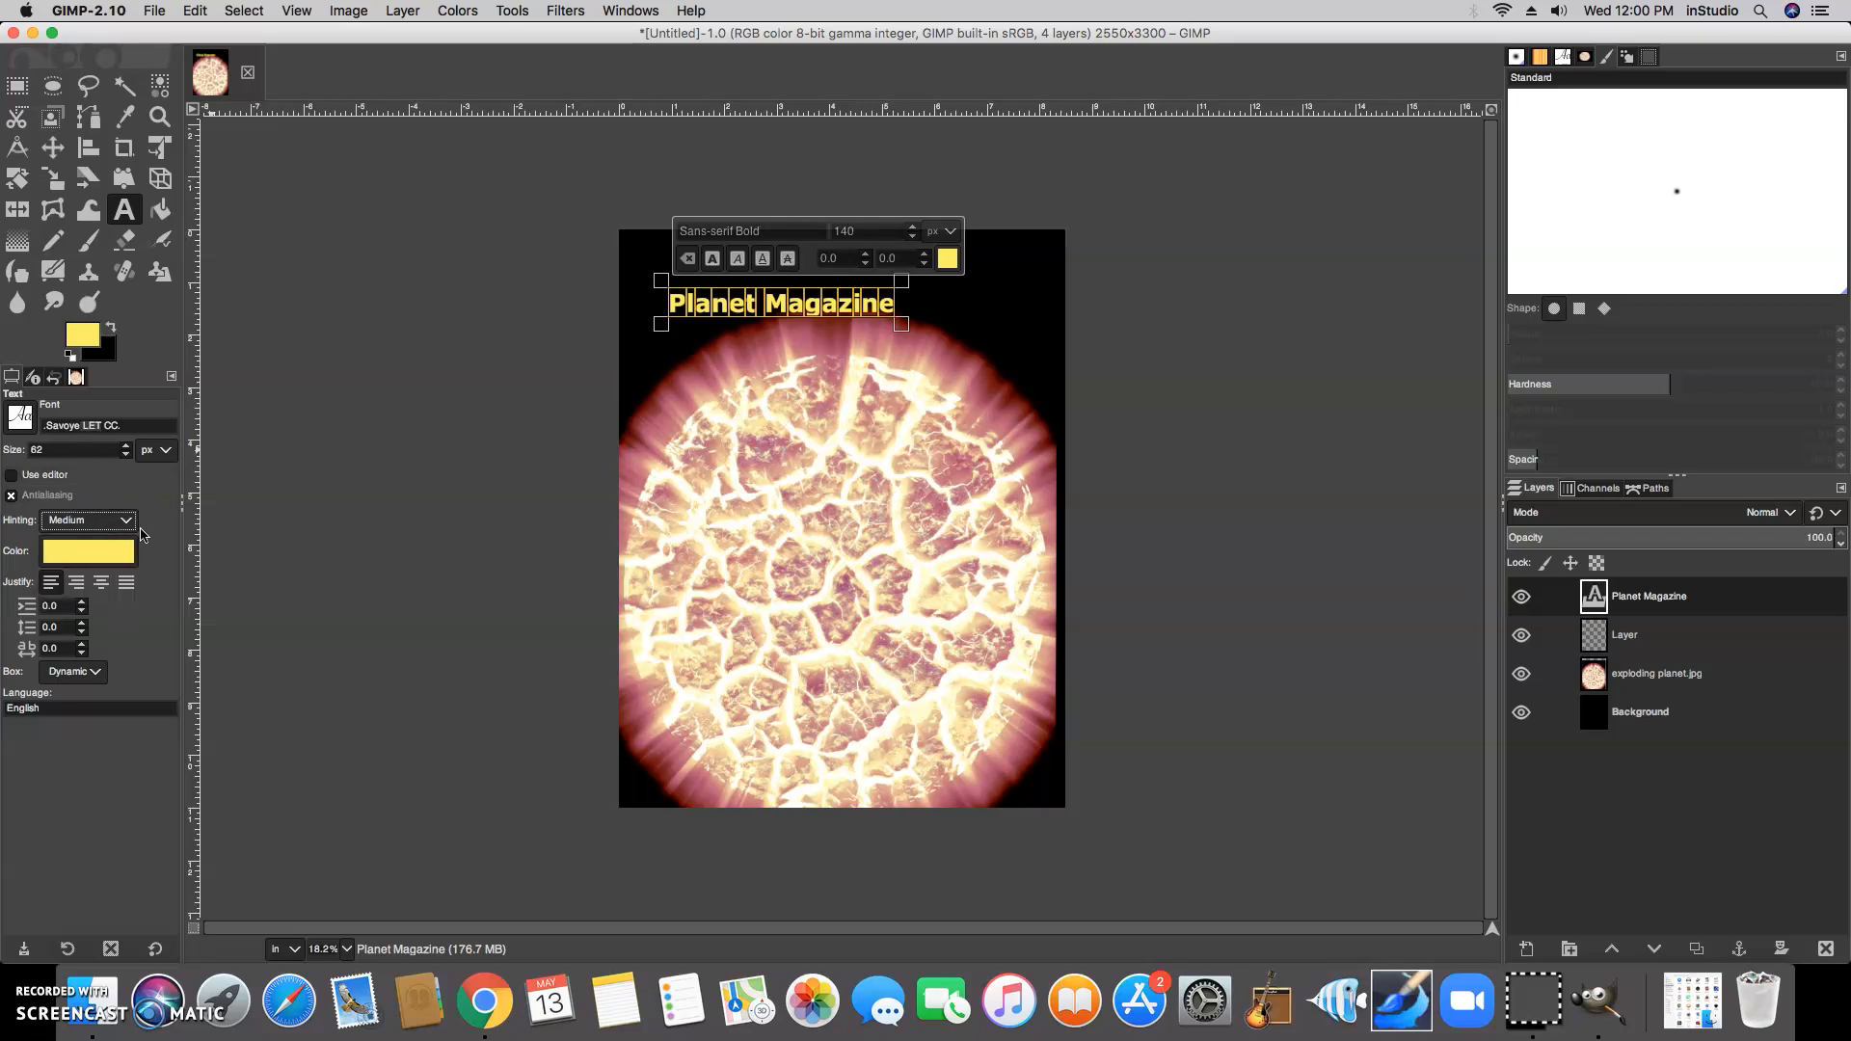
{"action": "left_click", "coordinate": [118, 553]}
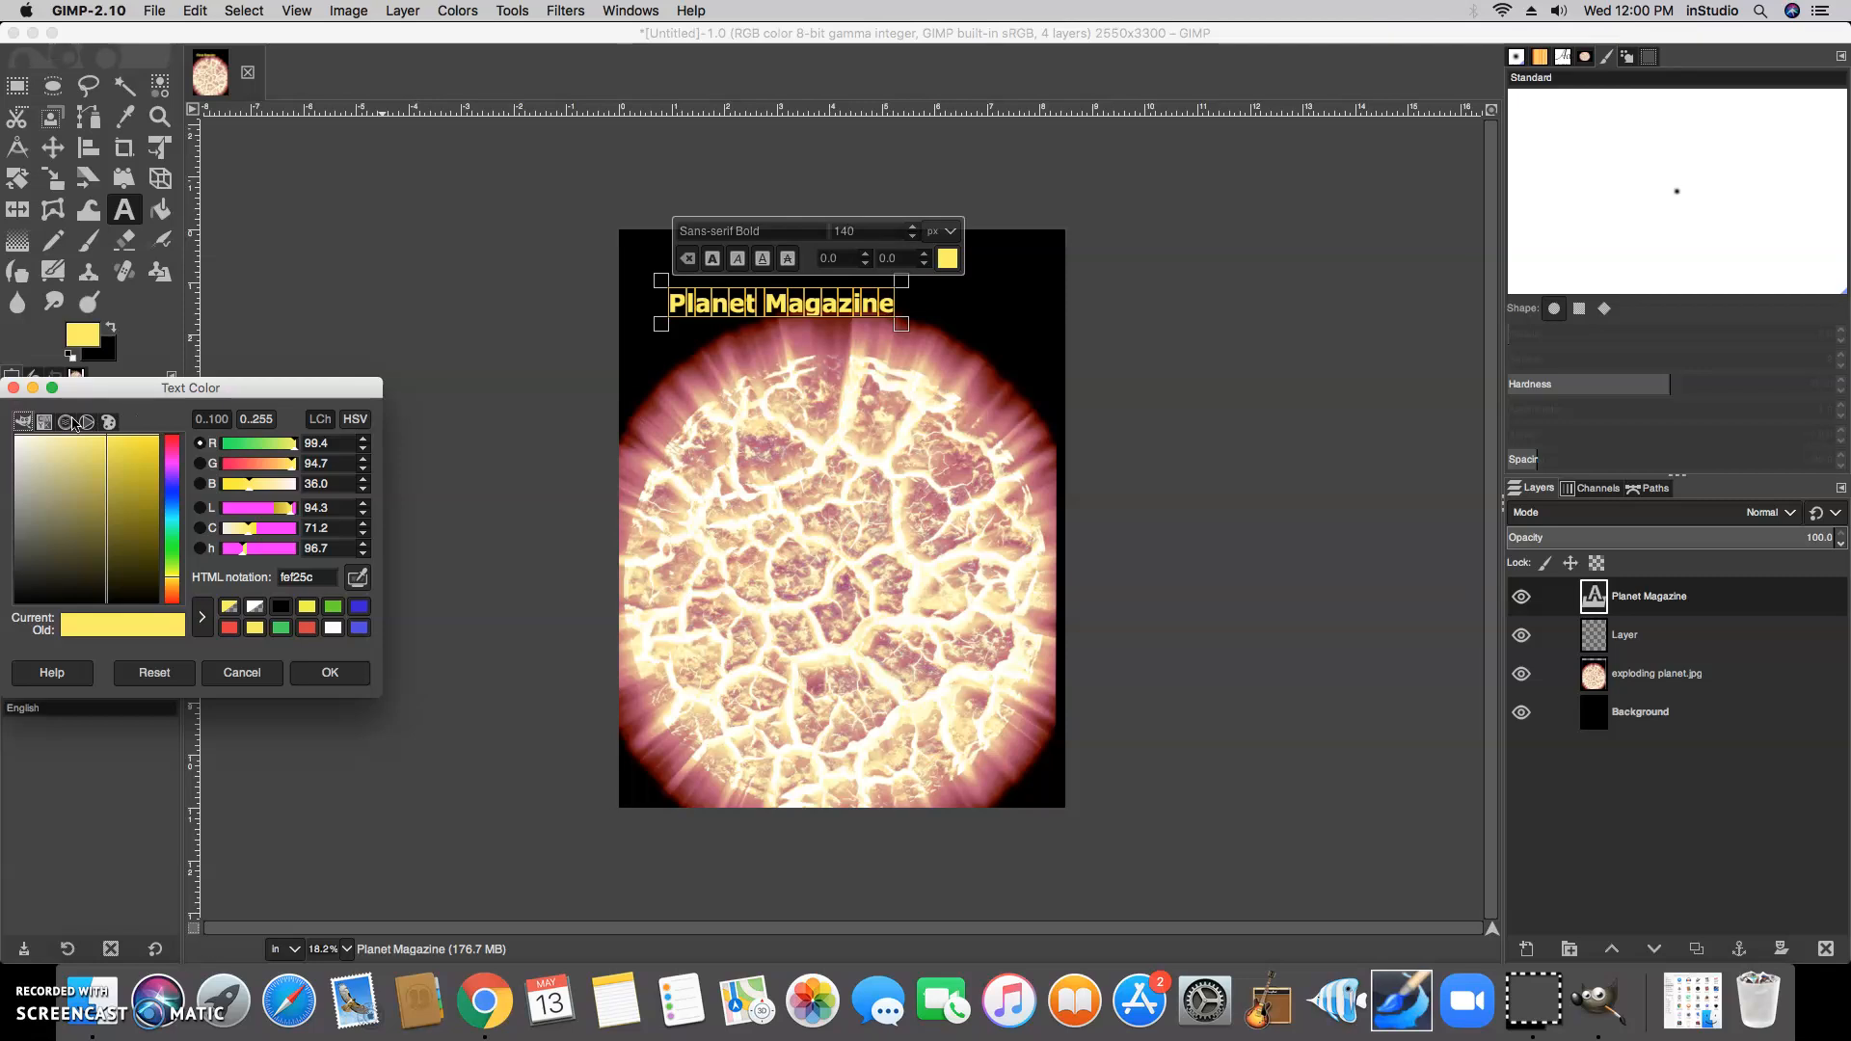
{"action": "key", "text": "Escape"}
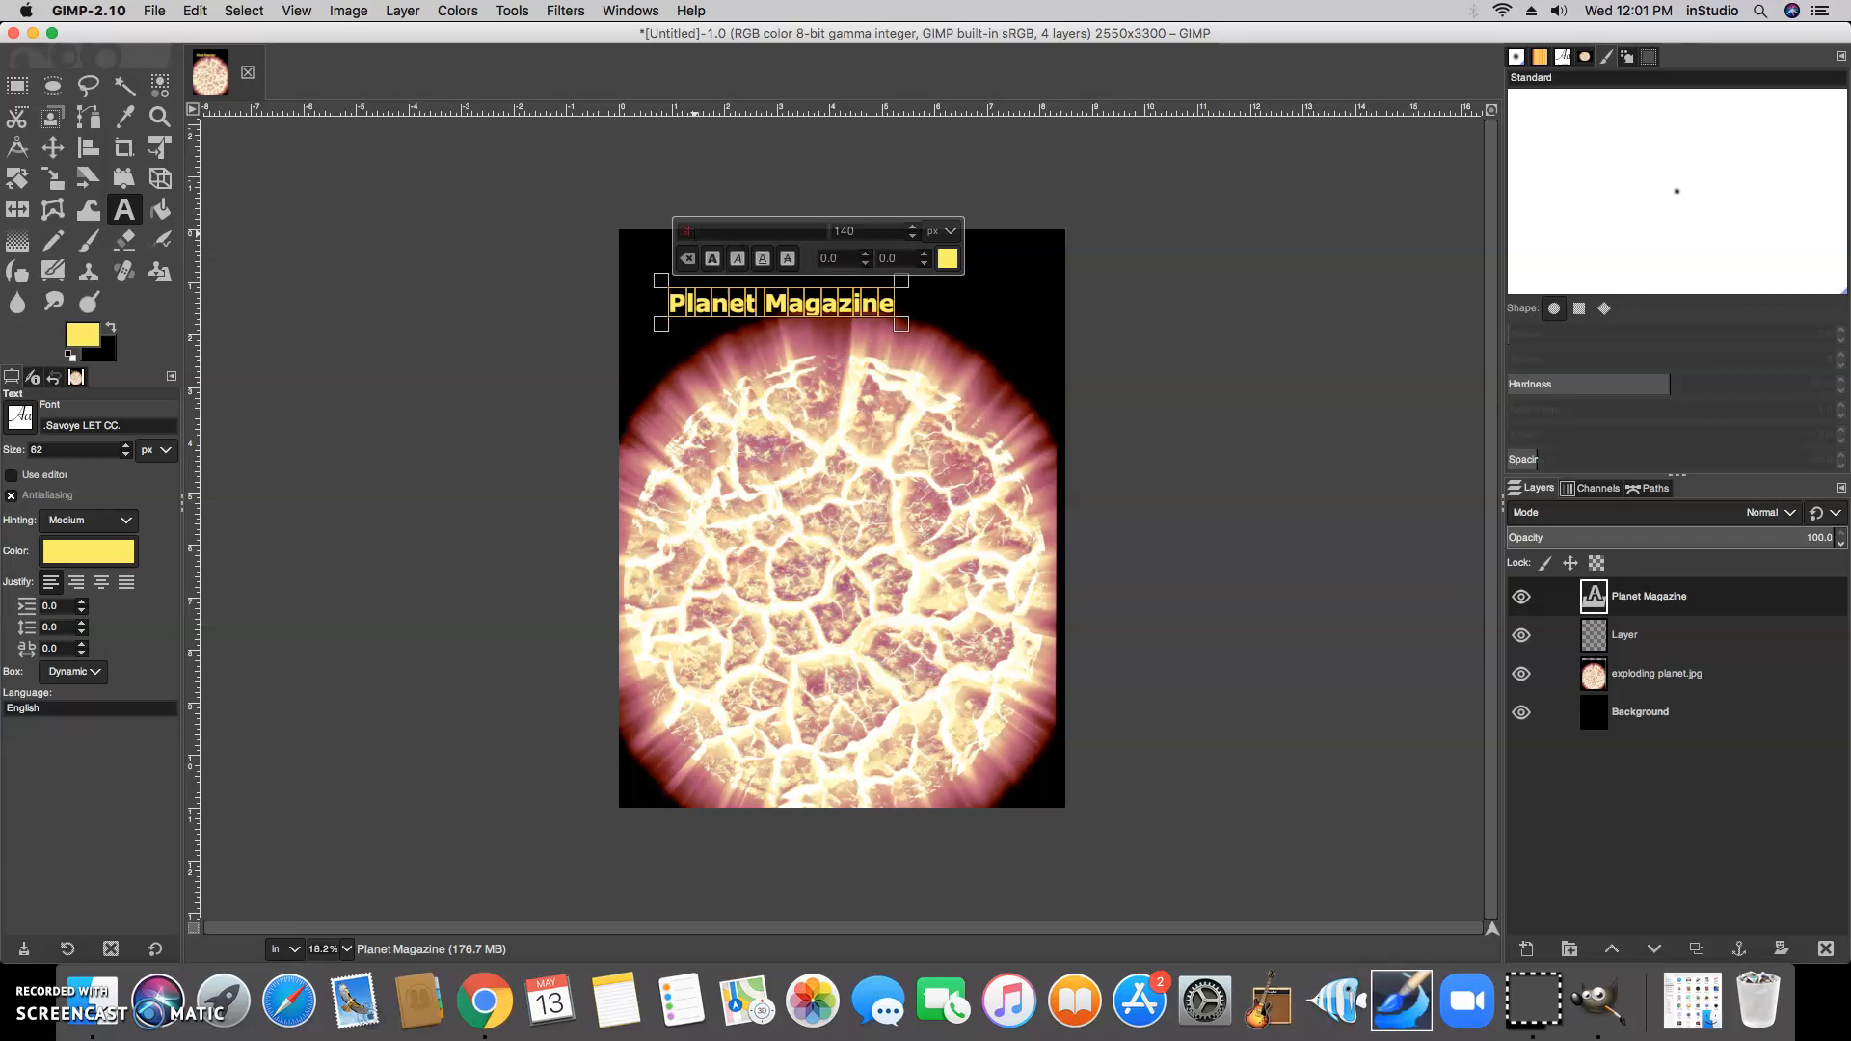
- Format the selected title text in the .Savoye LET CC. font at 250 px and make it bold
{"action": "type", "text": "S"}
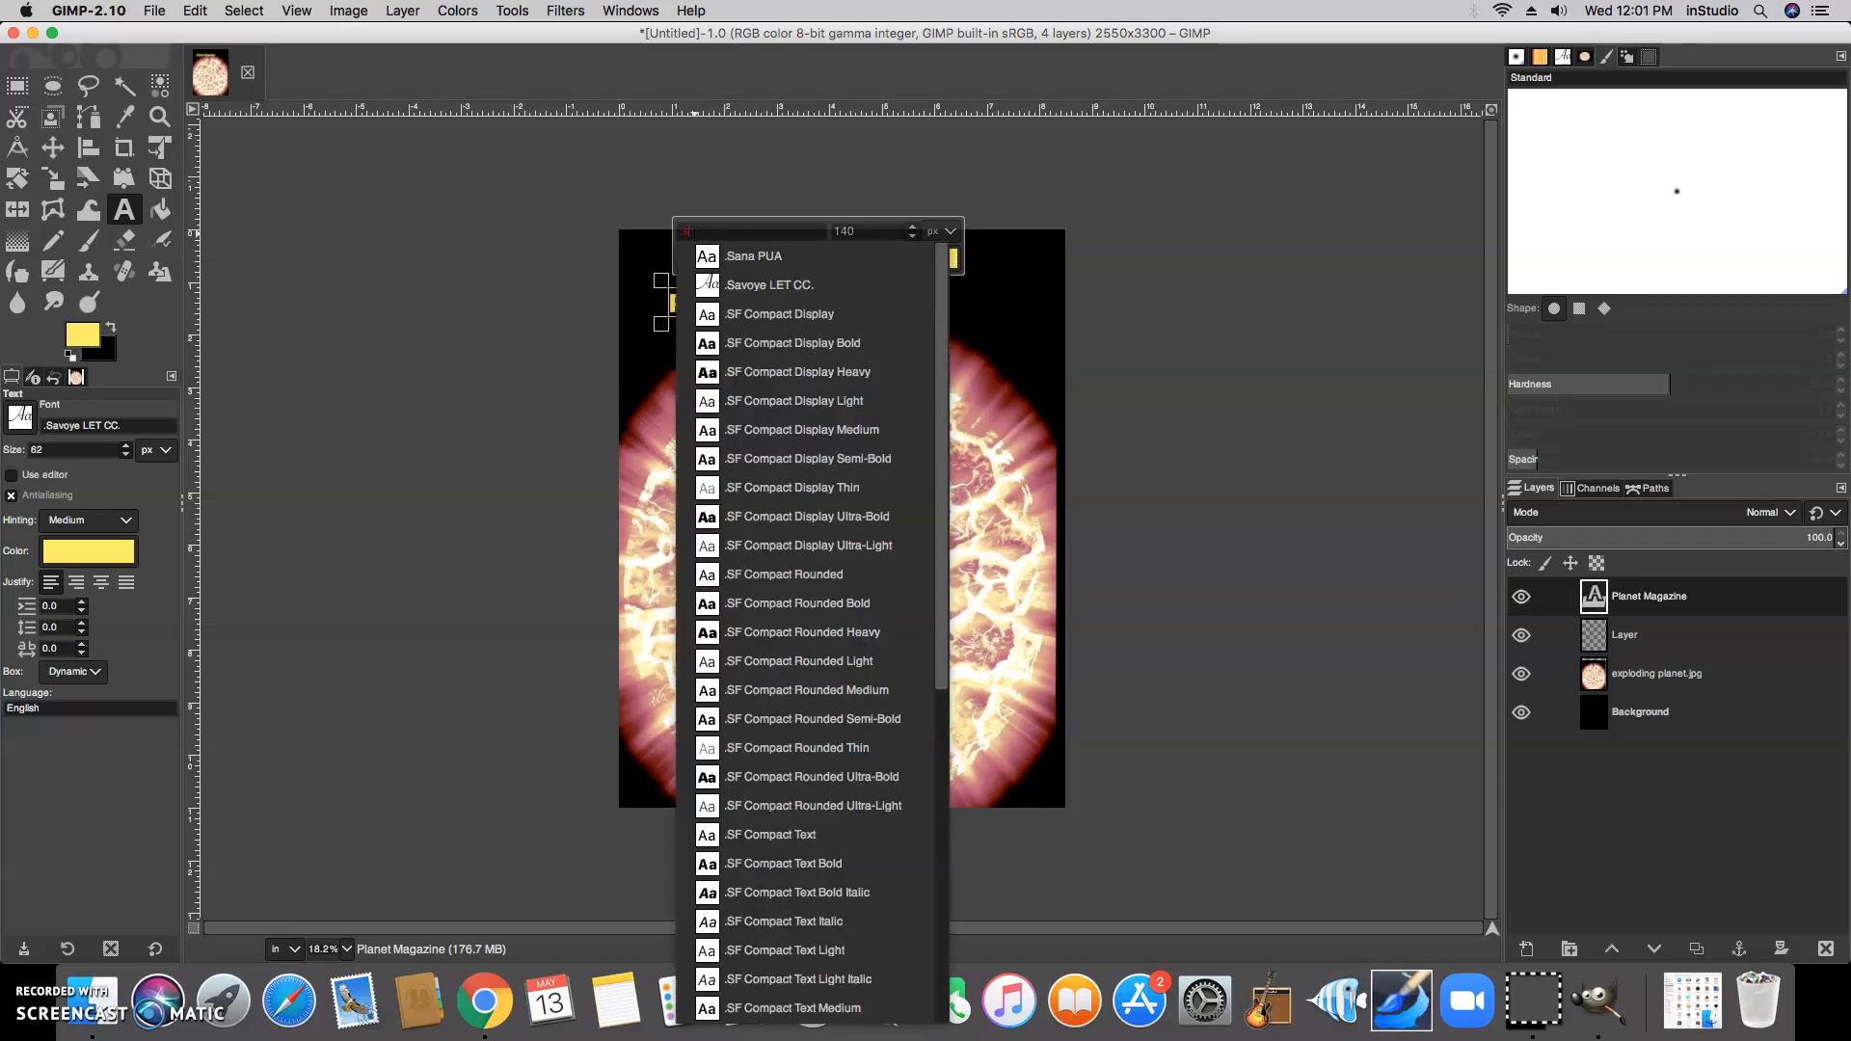
{"action": "left_click", "coordinate": [754, 286]}
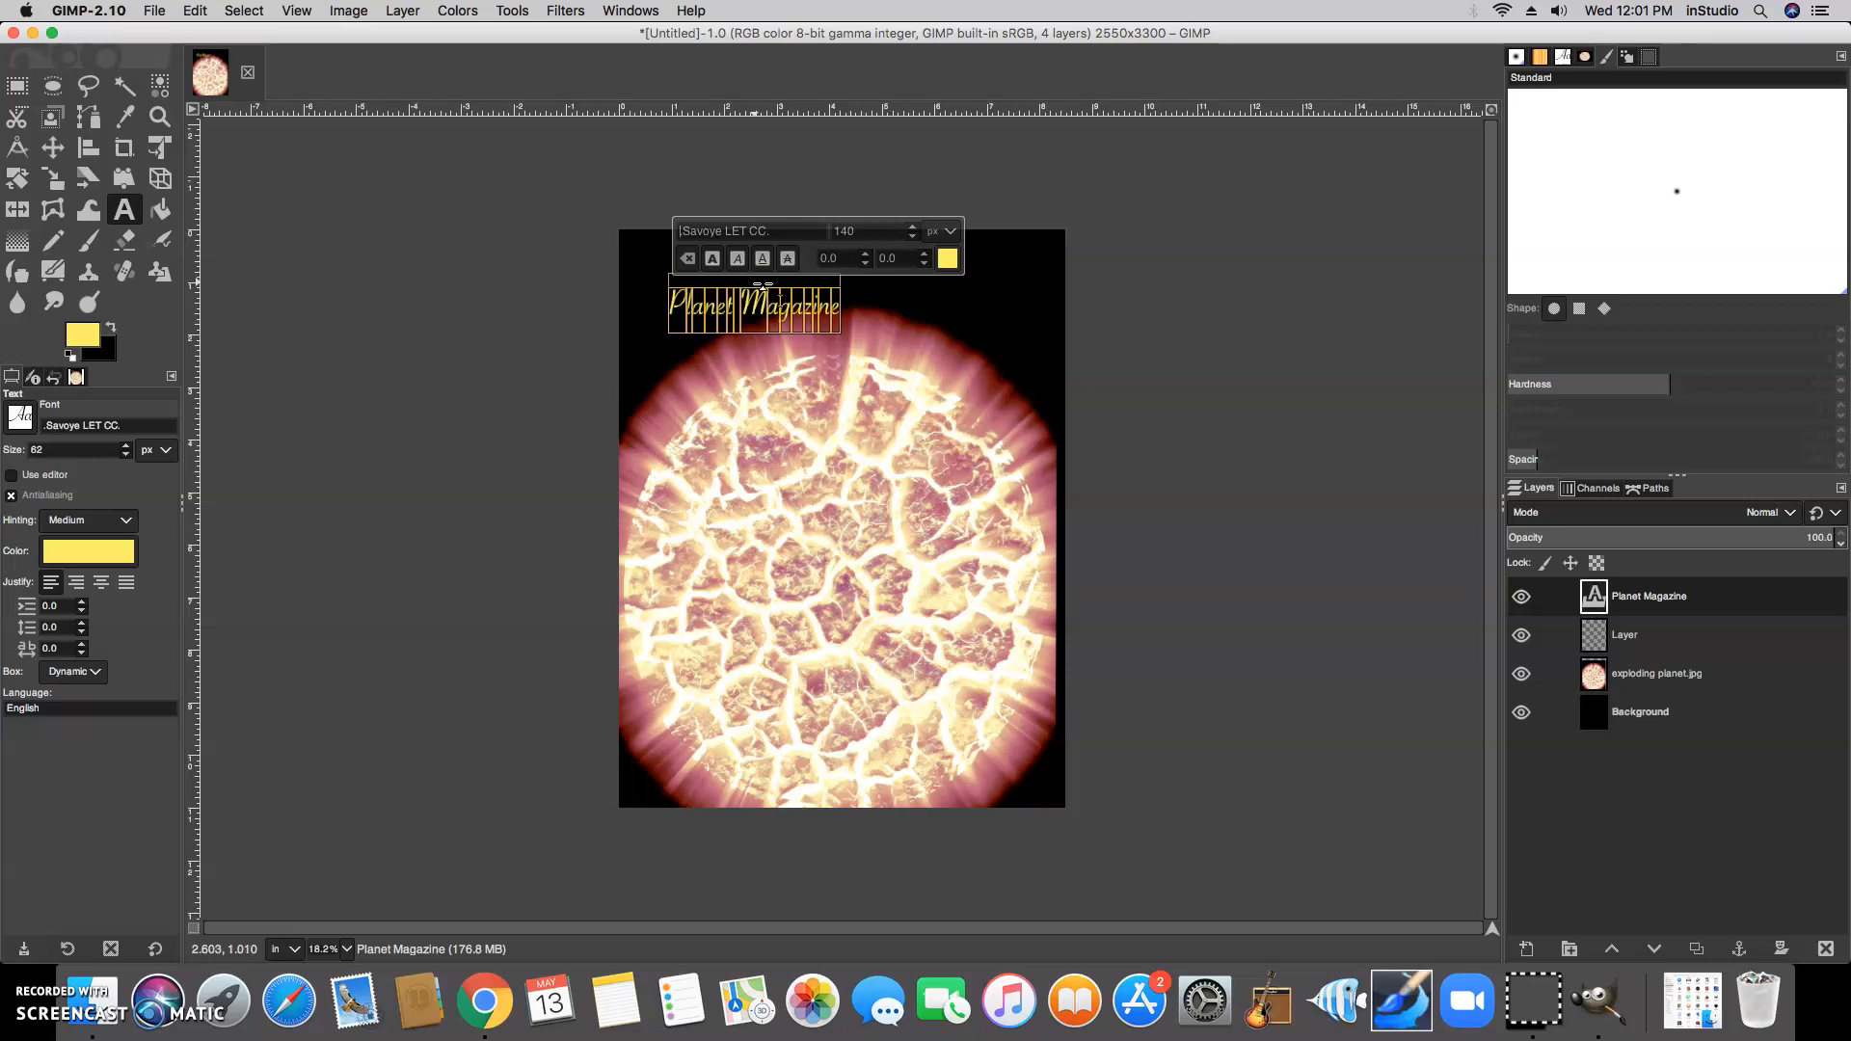
{"action": "left_click", "coordinate": [911, 228]}
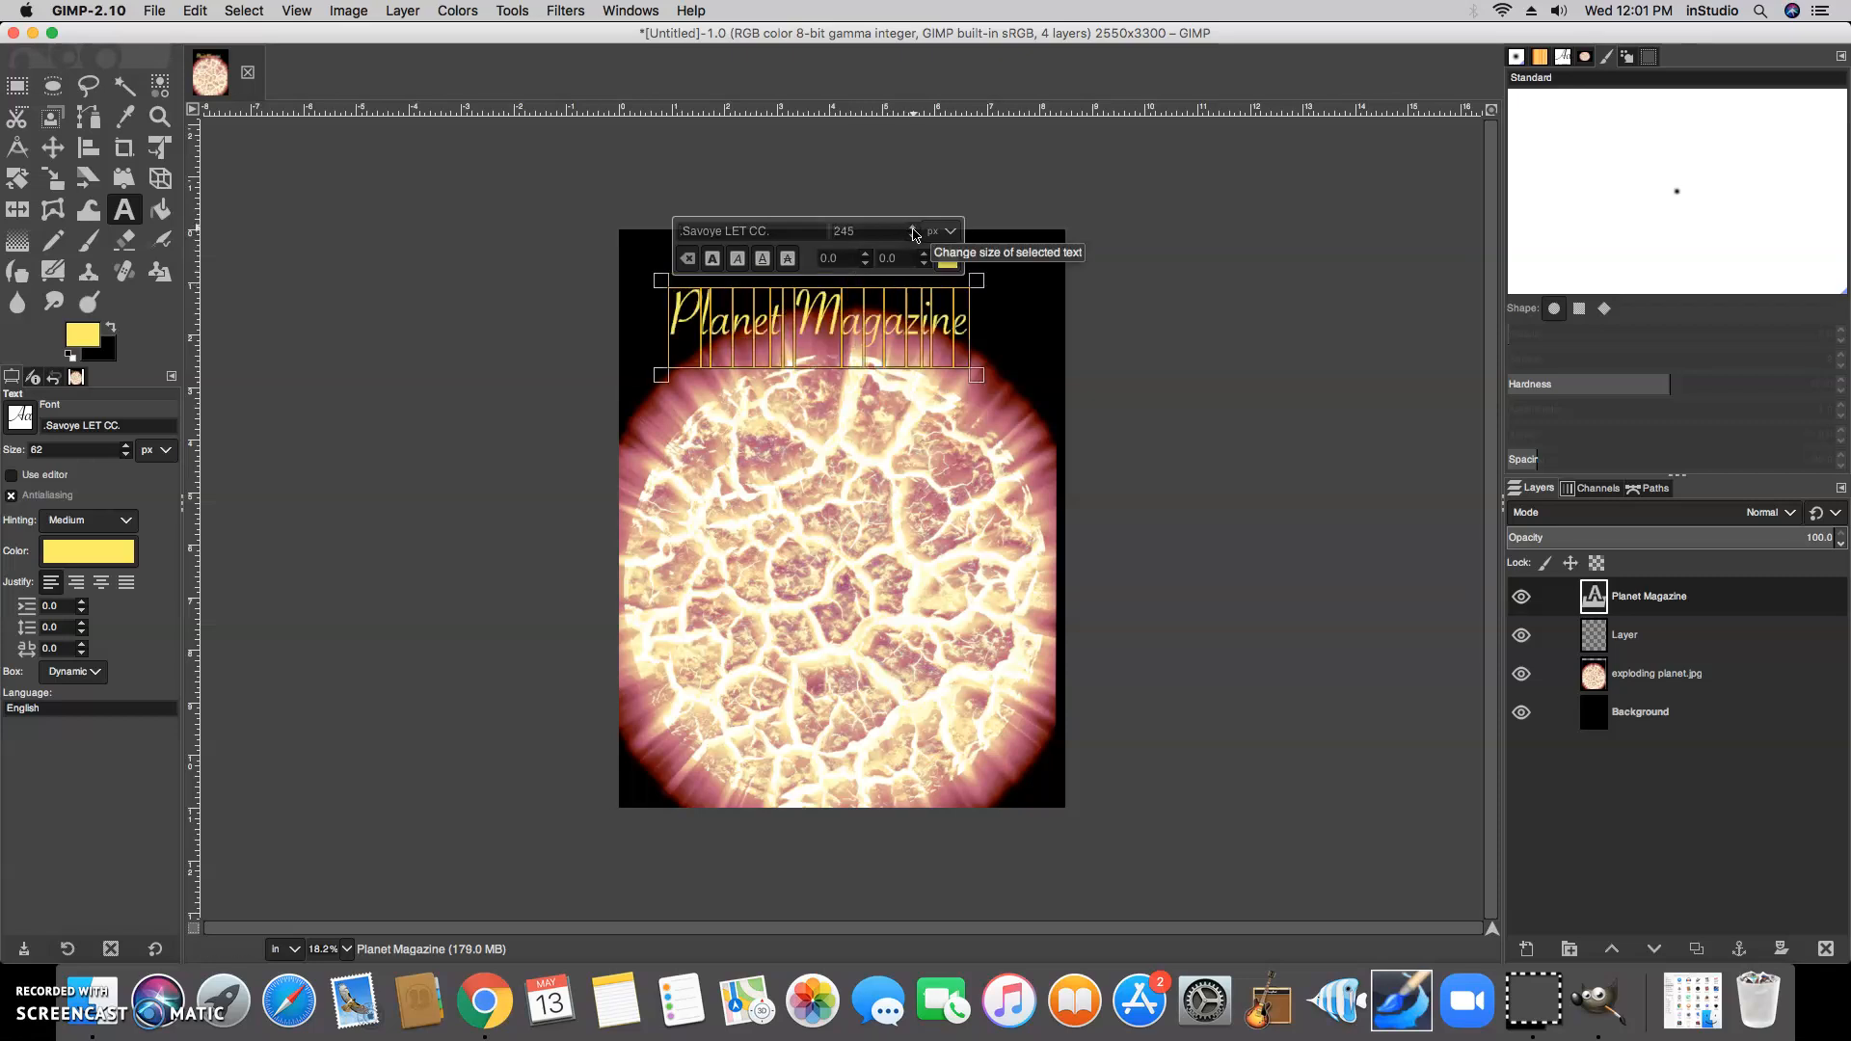
{"action": "left_click", "coordinate": [911, 229]}
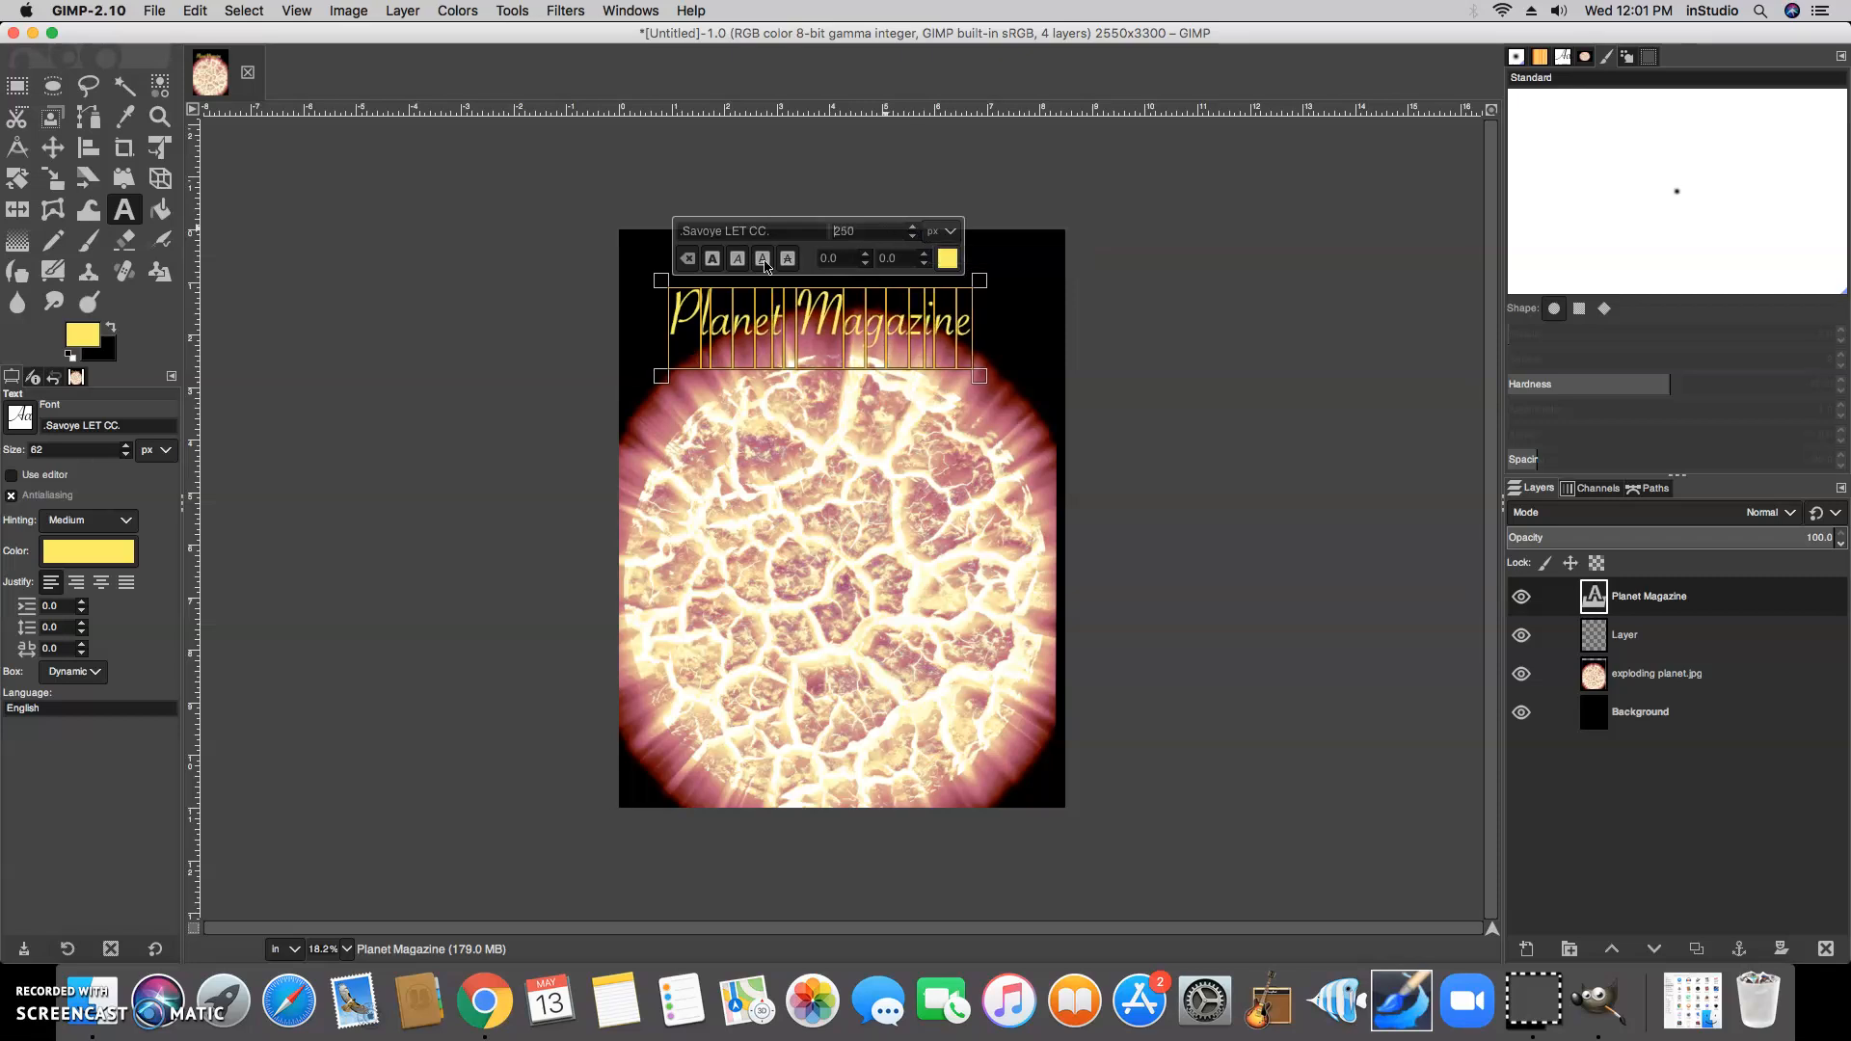
{"action": "left_click", "coordinate": [714, 259]}
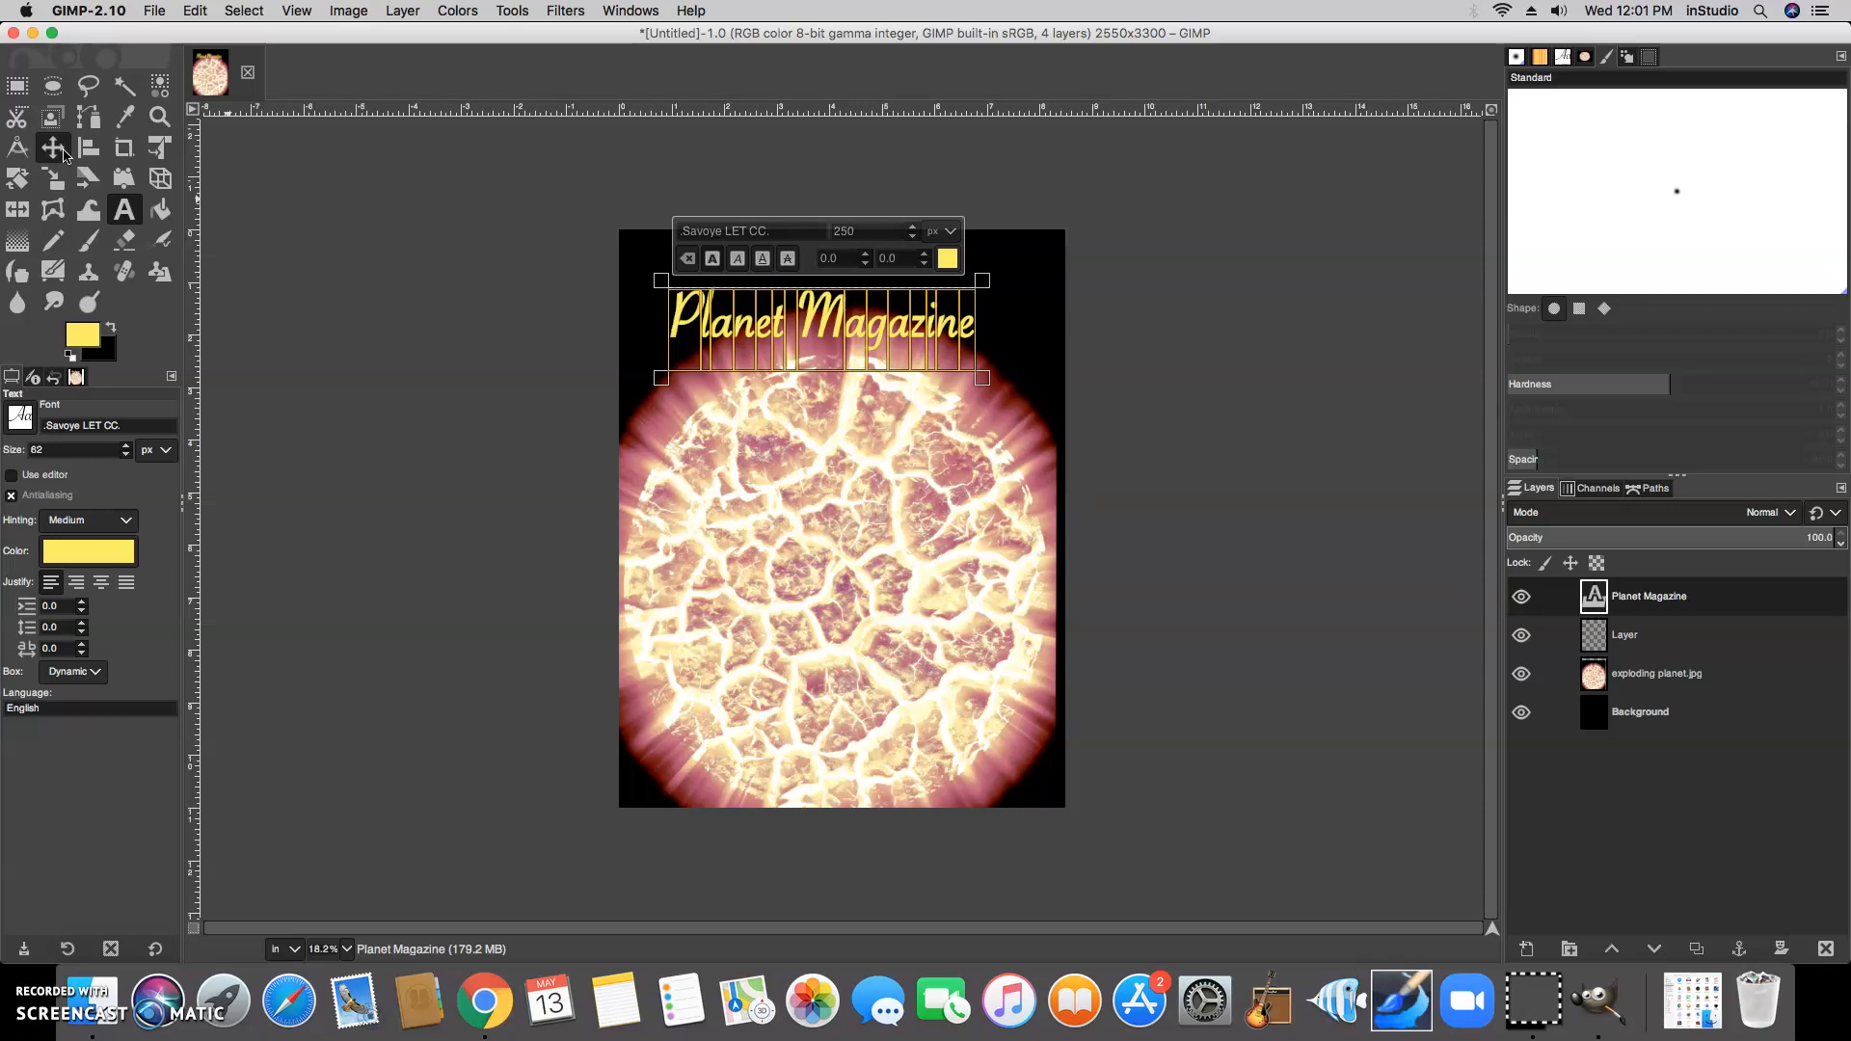
- Move the title up into the black area and scale it proportionally to about 7.09 × 1.945 in
{"action": "left_click", "coordinate": [53, 147]}
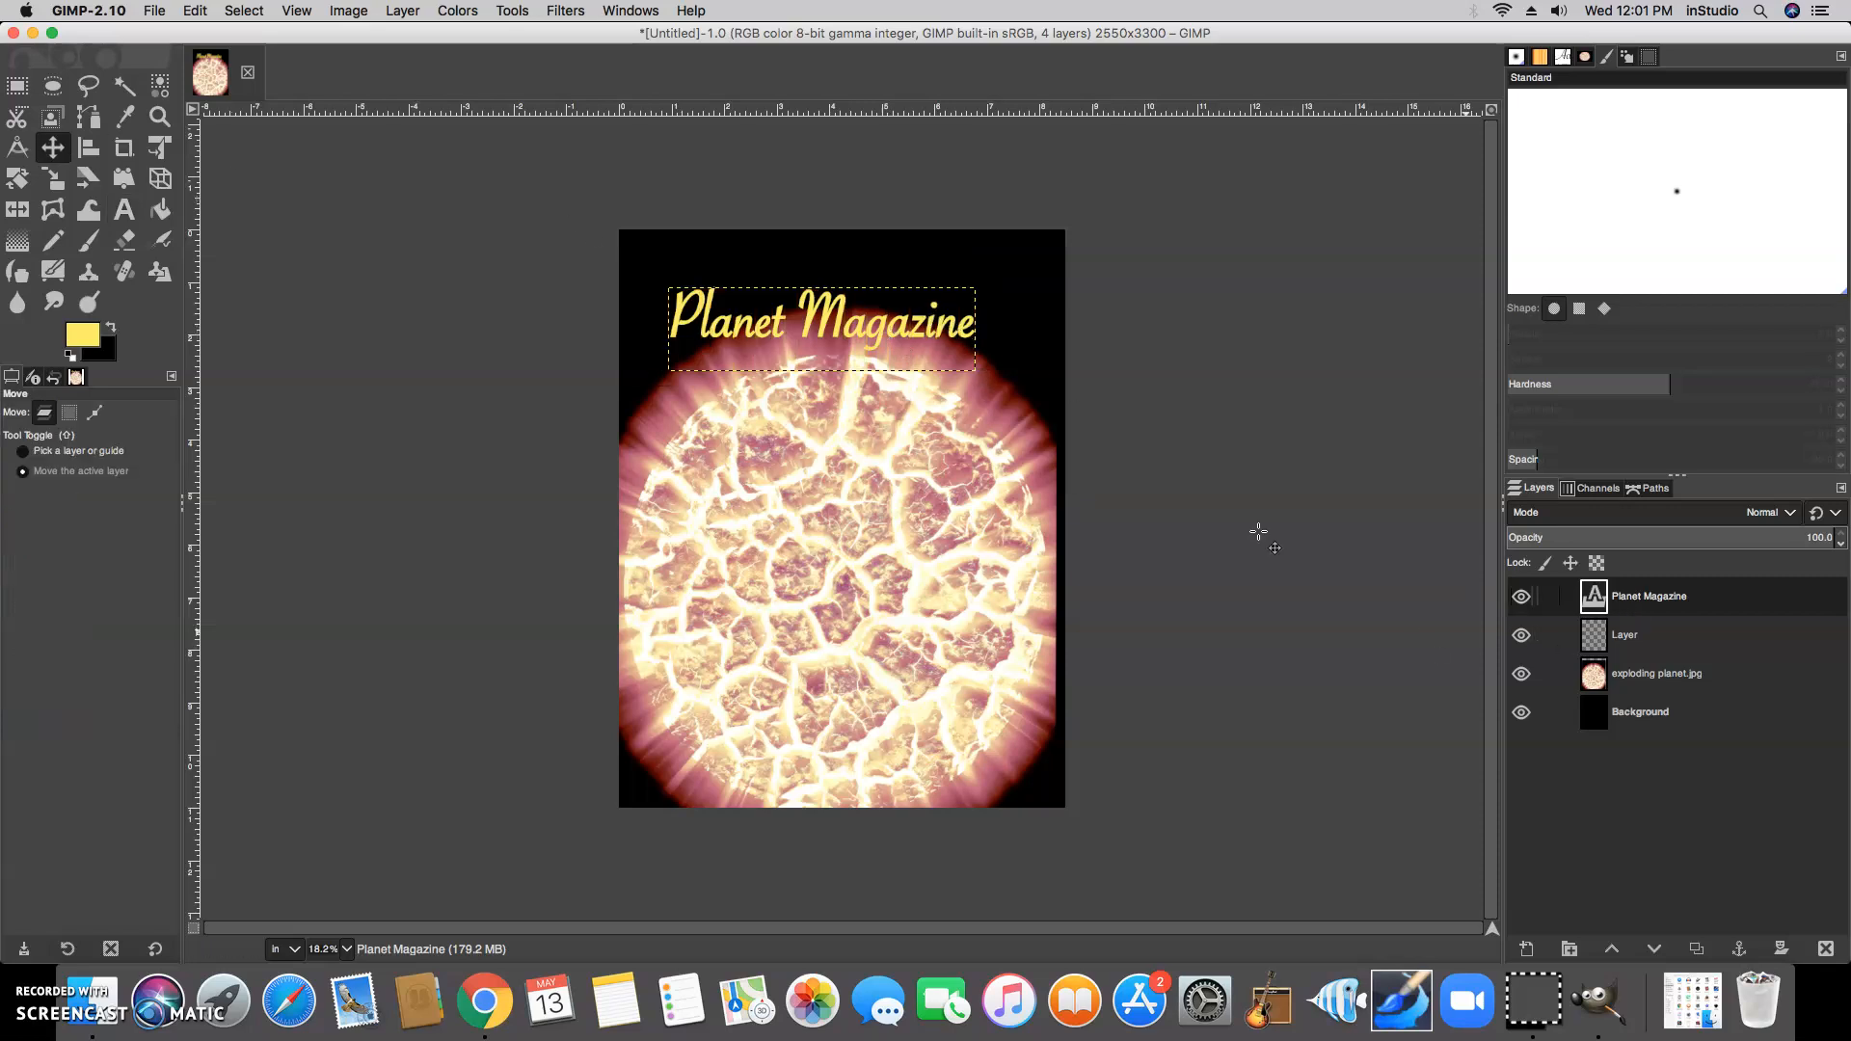
{"action": "left_click_drag", "start_coordinate": [796, 348], "coordinate": [777, 310]}
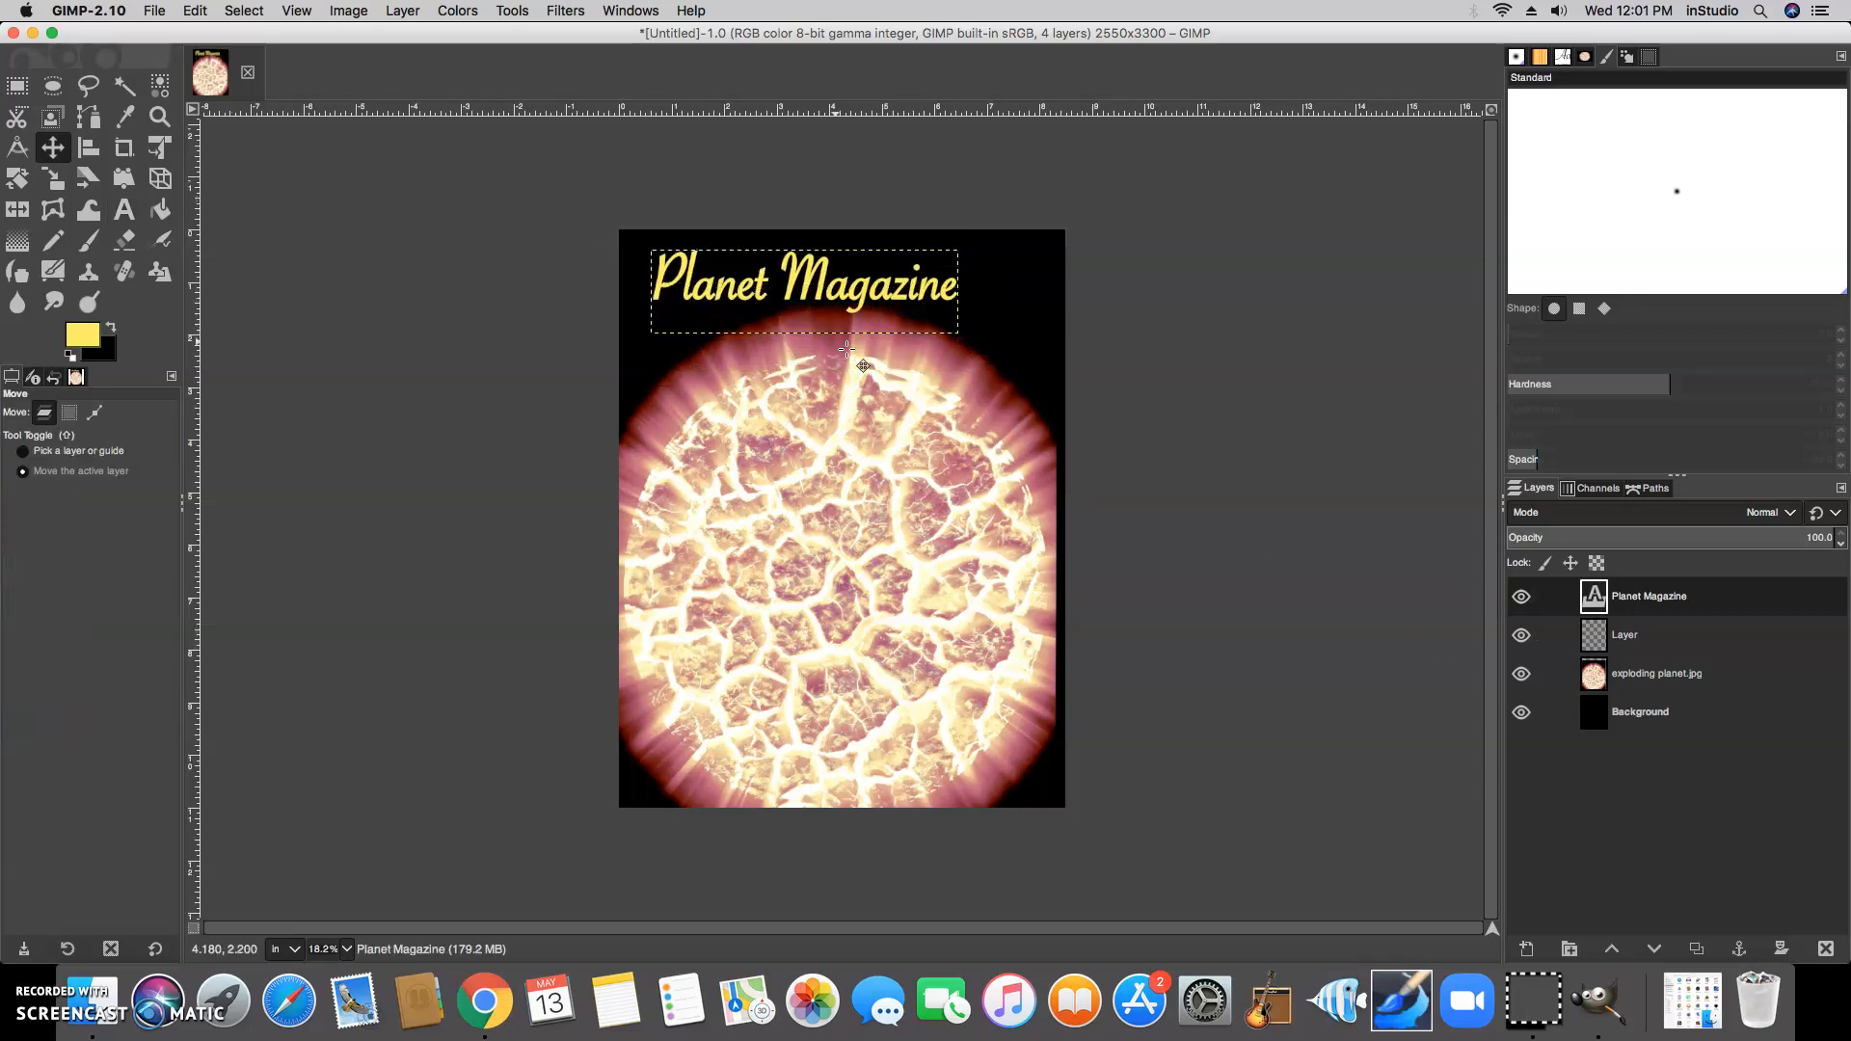
{"action": "left_click", "coordinate": [64, 182]}
{"action": "left_click", "coordinate": [905, 319]}
{"action": "left_click_drag", "start_coordinate": [963, 329], "coordinate": [1029, 342]}
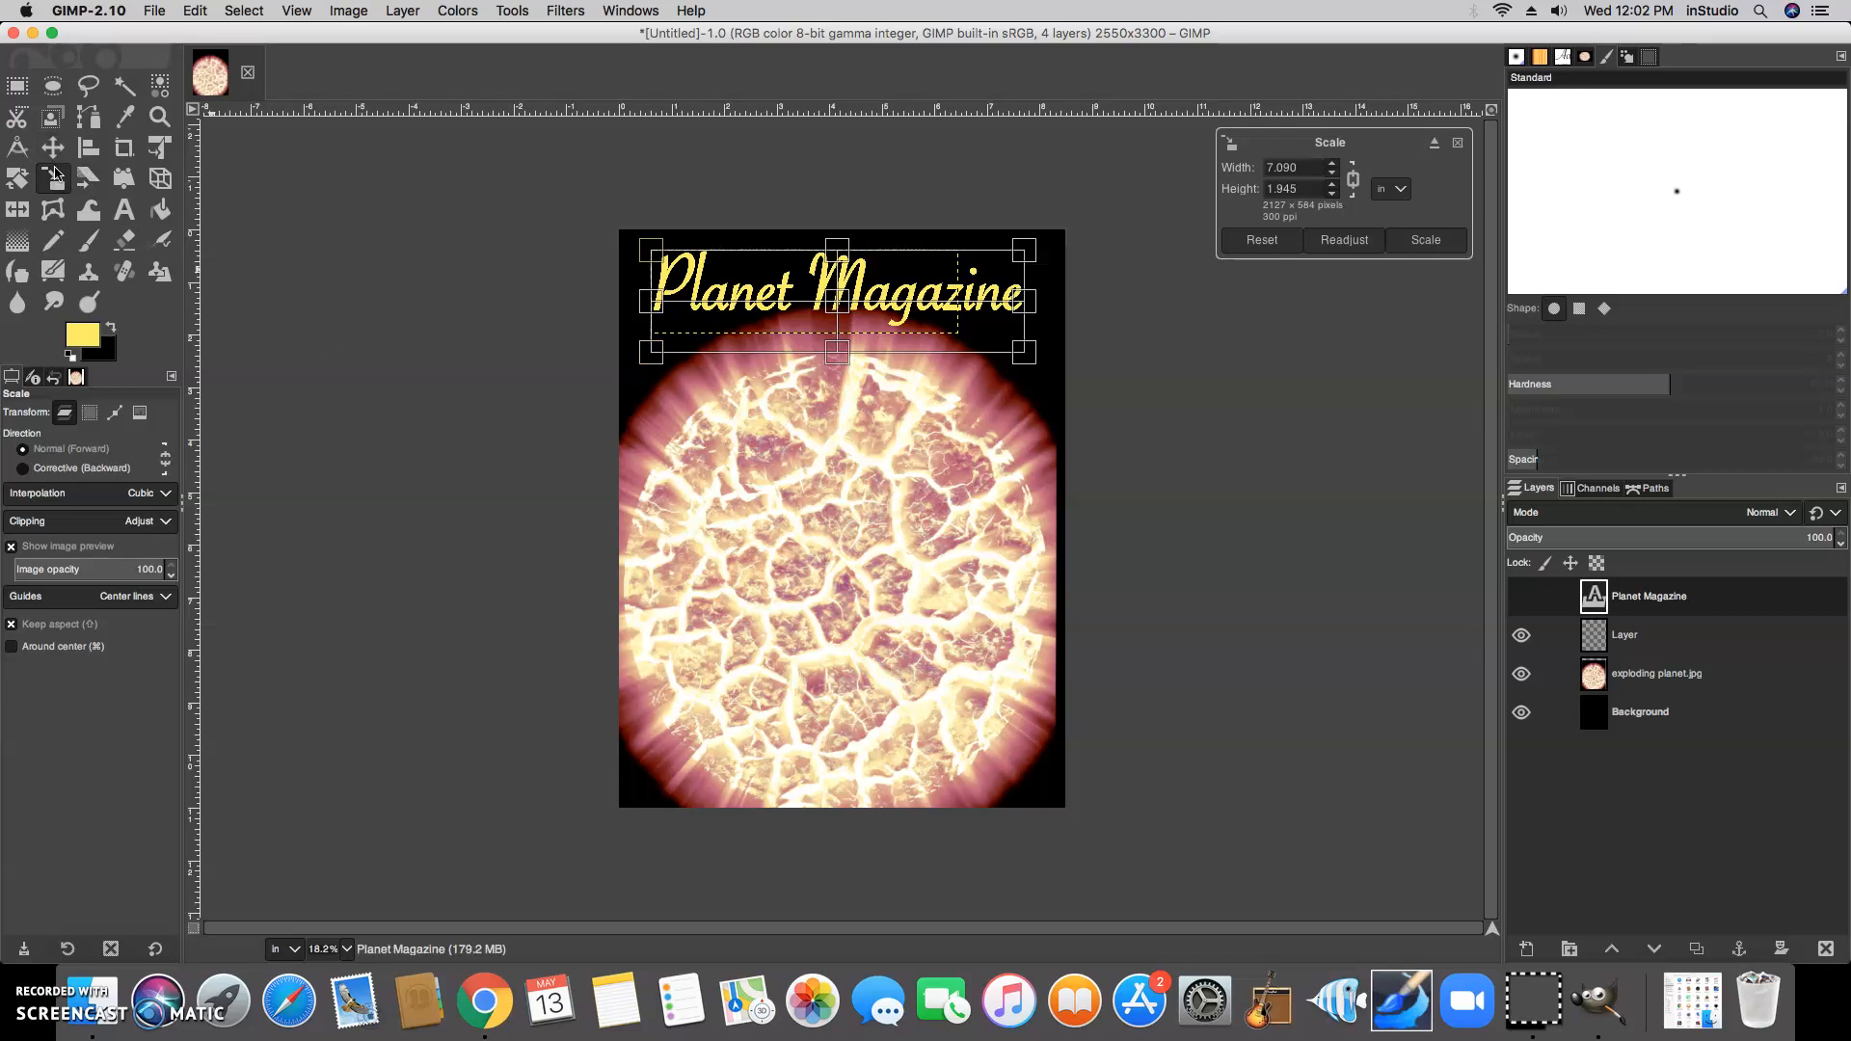
- Start a new text box near the planet's left edge at mid-height and set its text color to blue 5144e2
{"action": "left_click", "coordinate": [123, 209]}
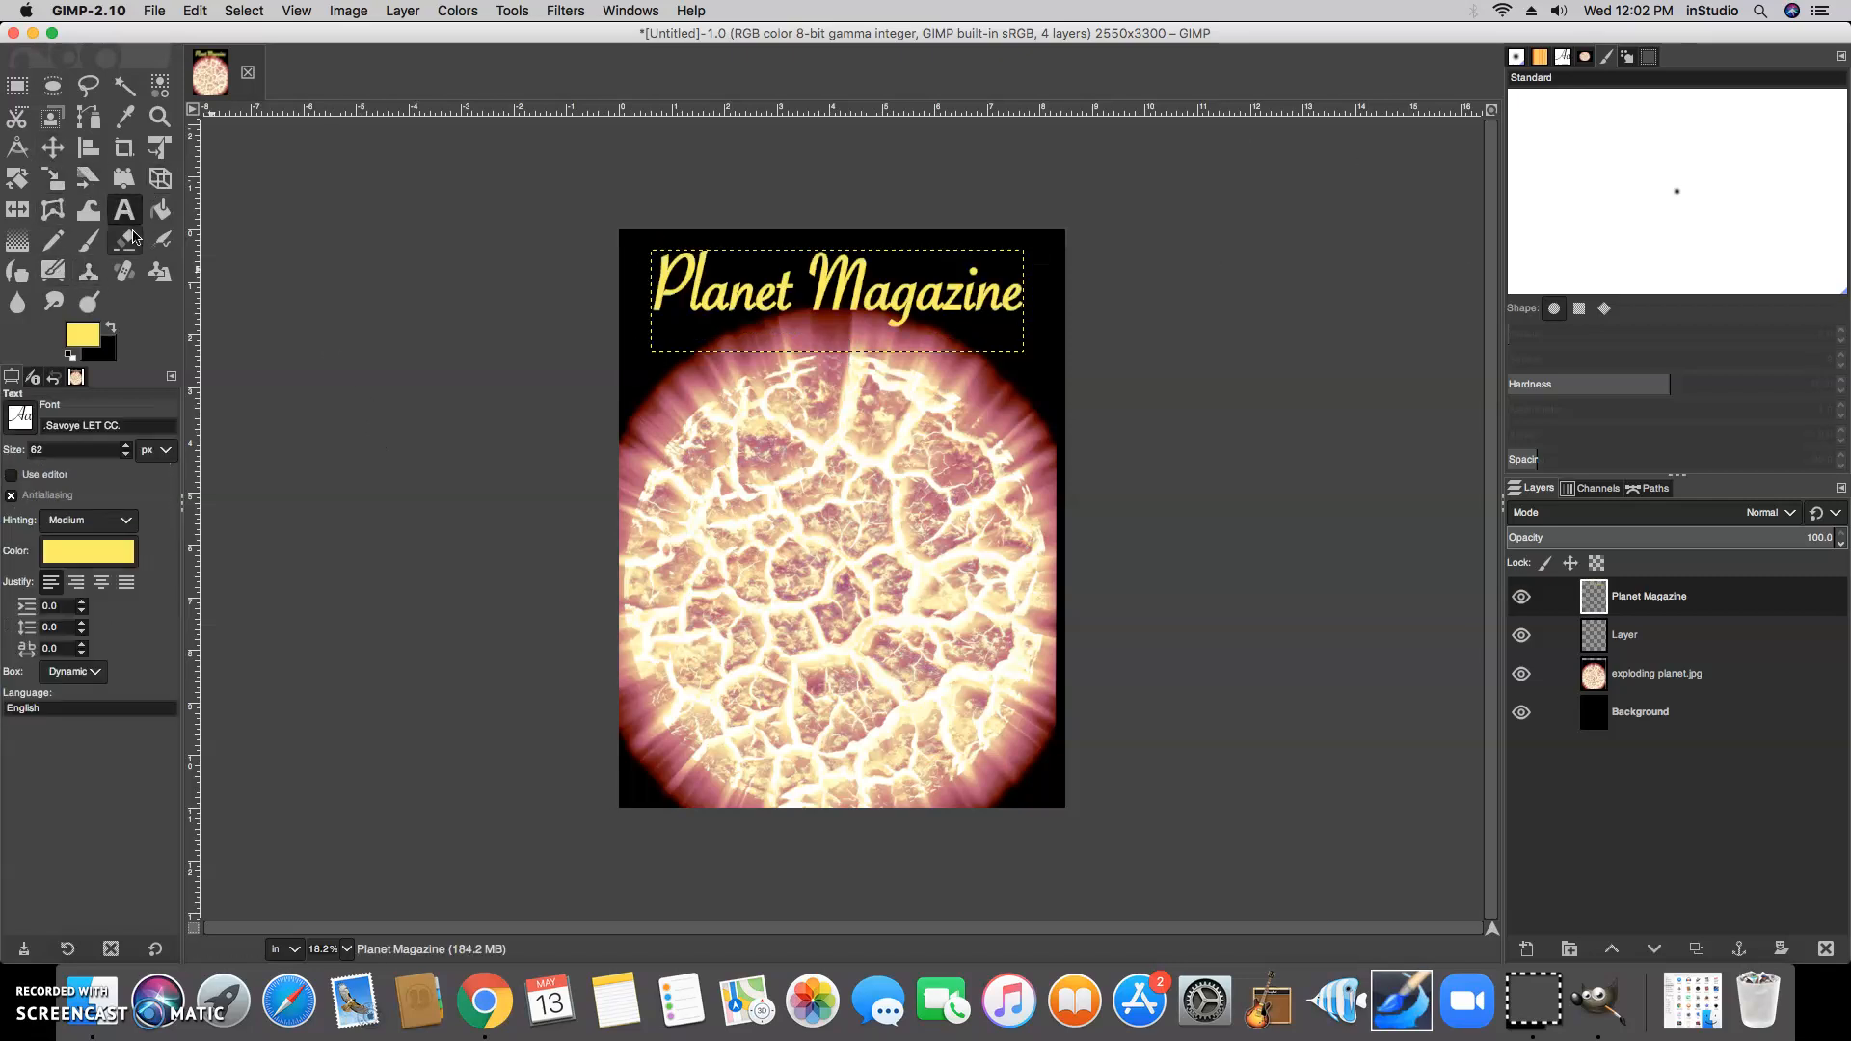
{"action": "left_click", "coordinate": [634, 586]}
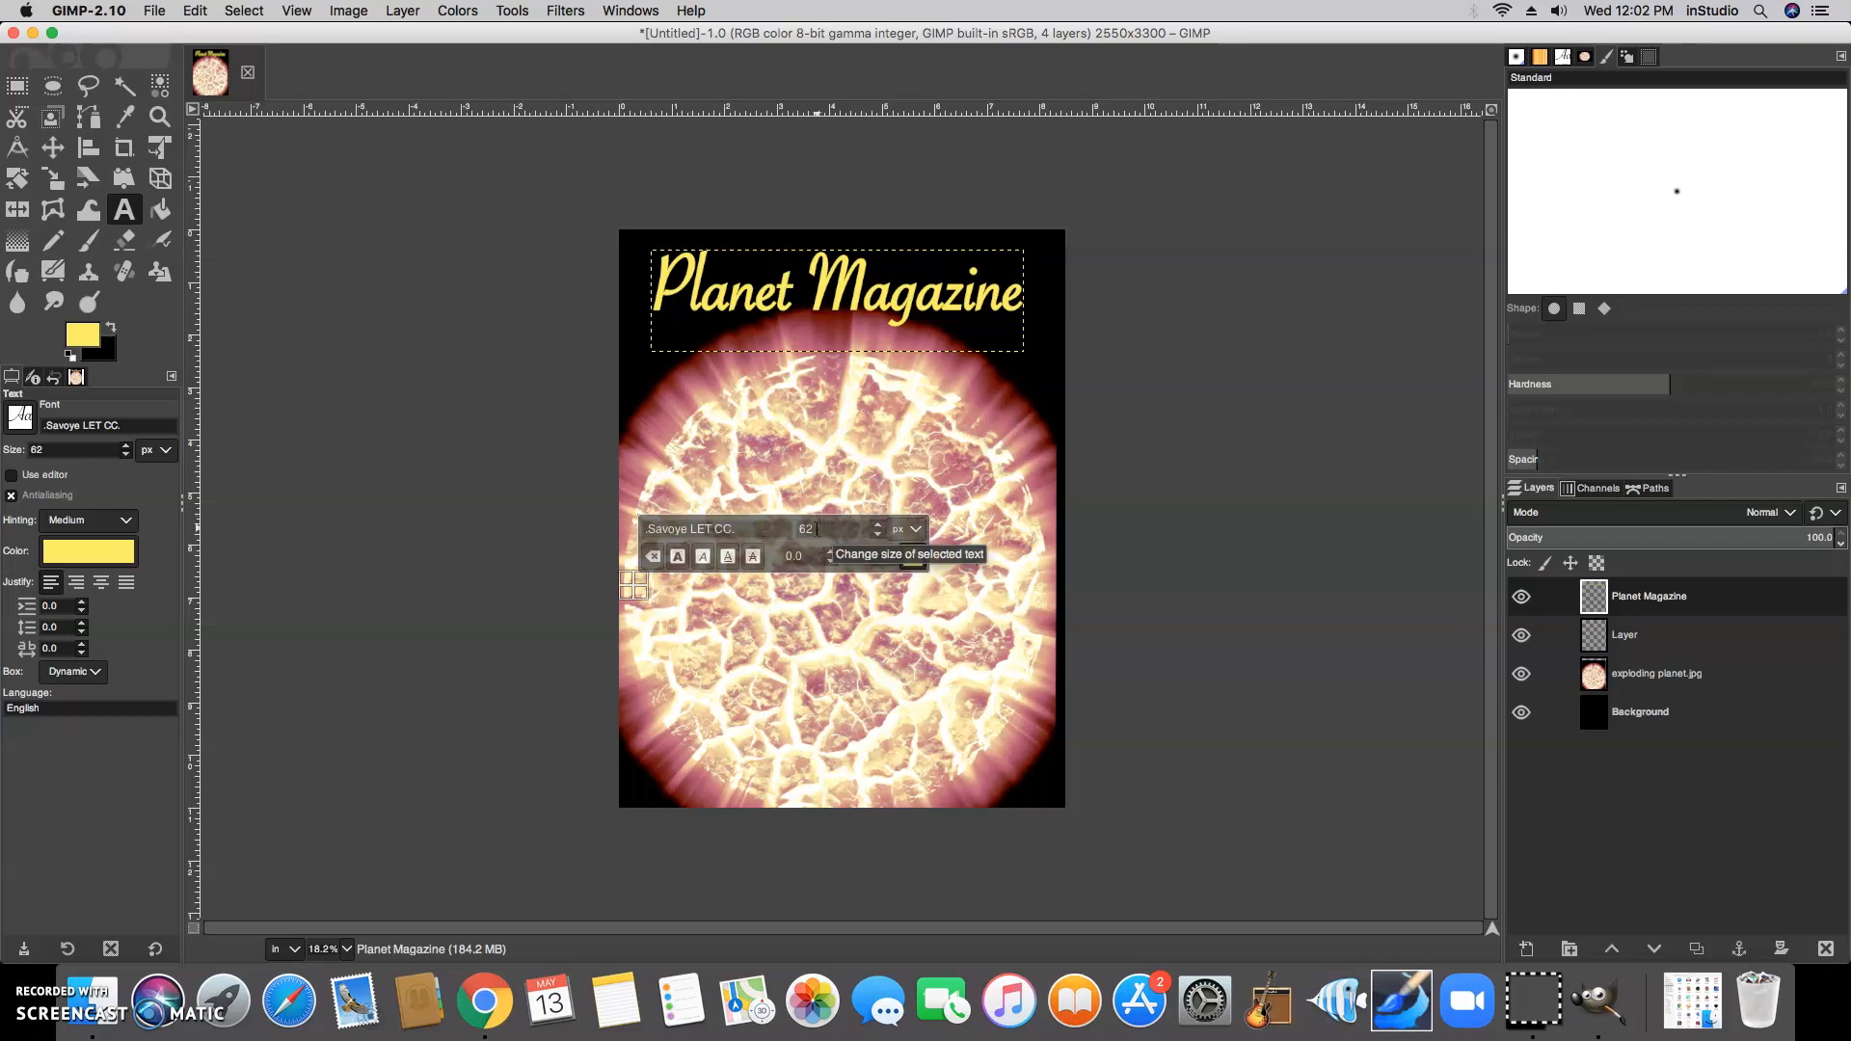
{"action": "left_click", "coordinate": [91, 556]}
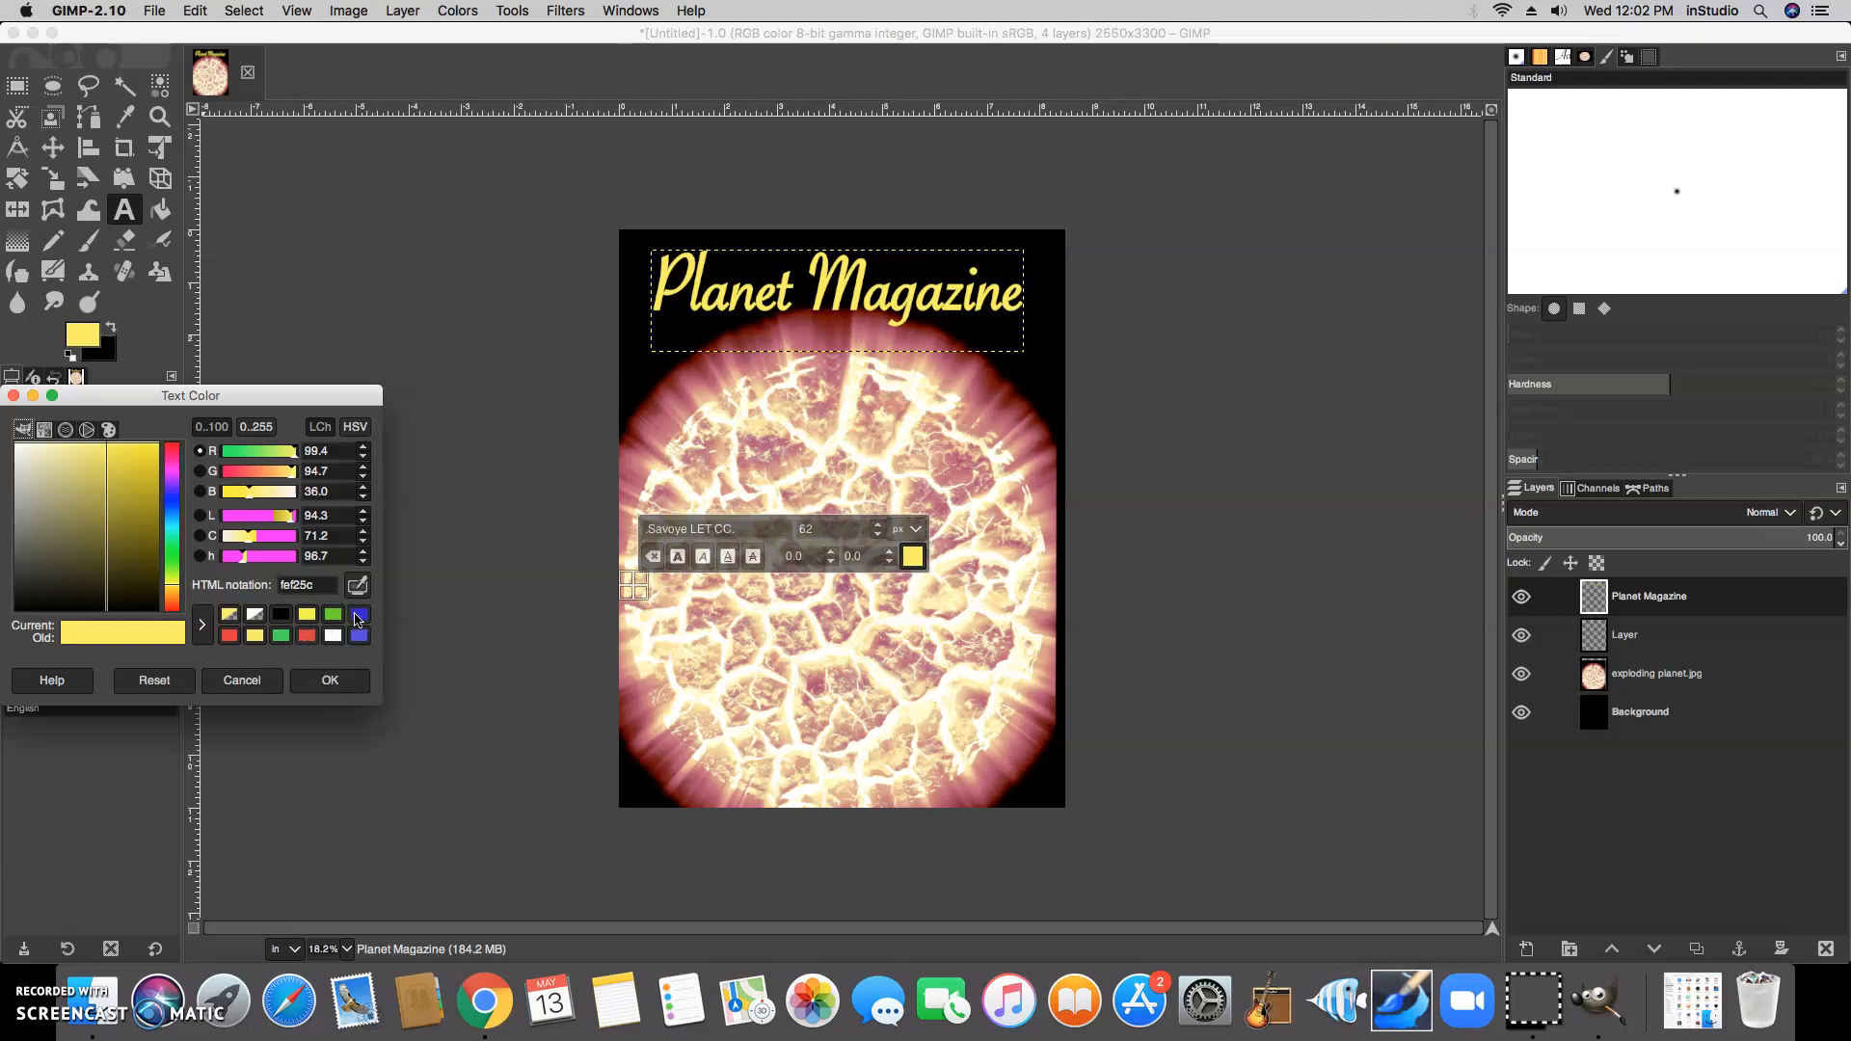
{"action": "left_click", "coordinate": [359, 620]}
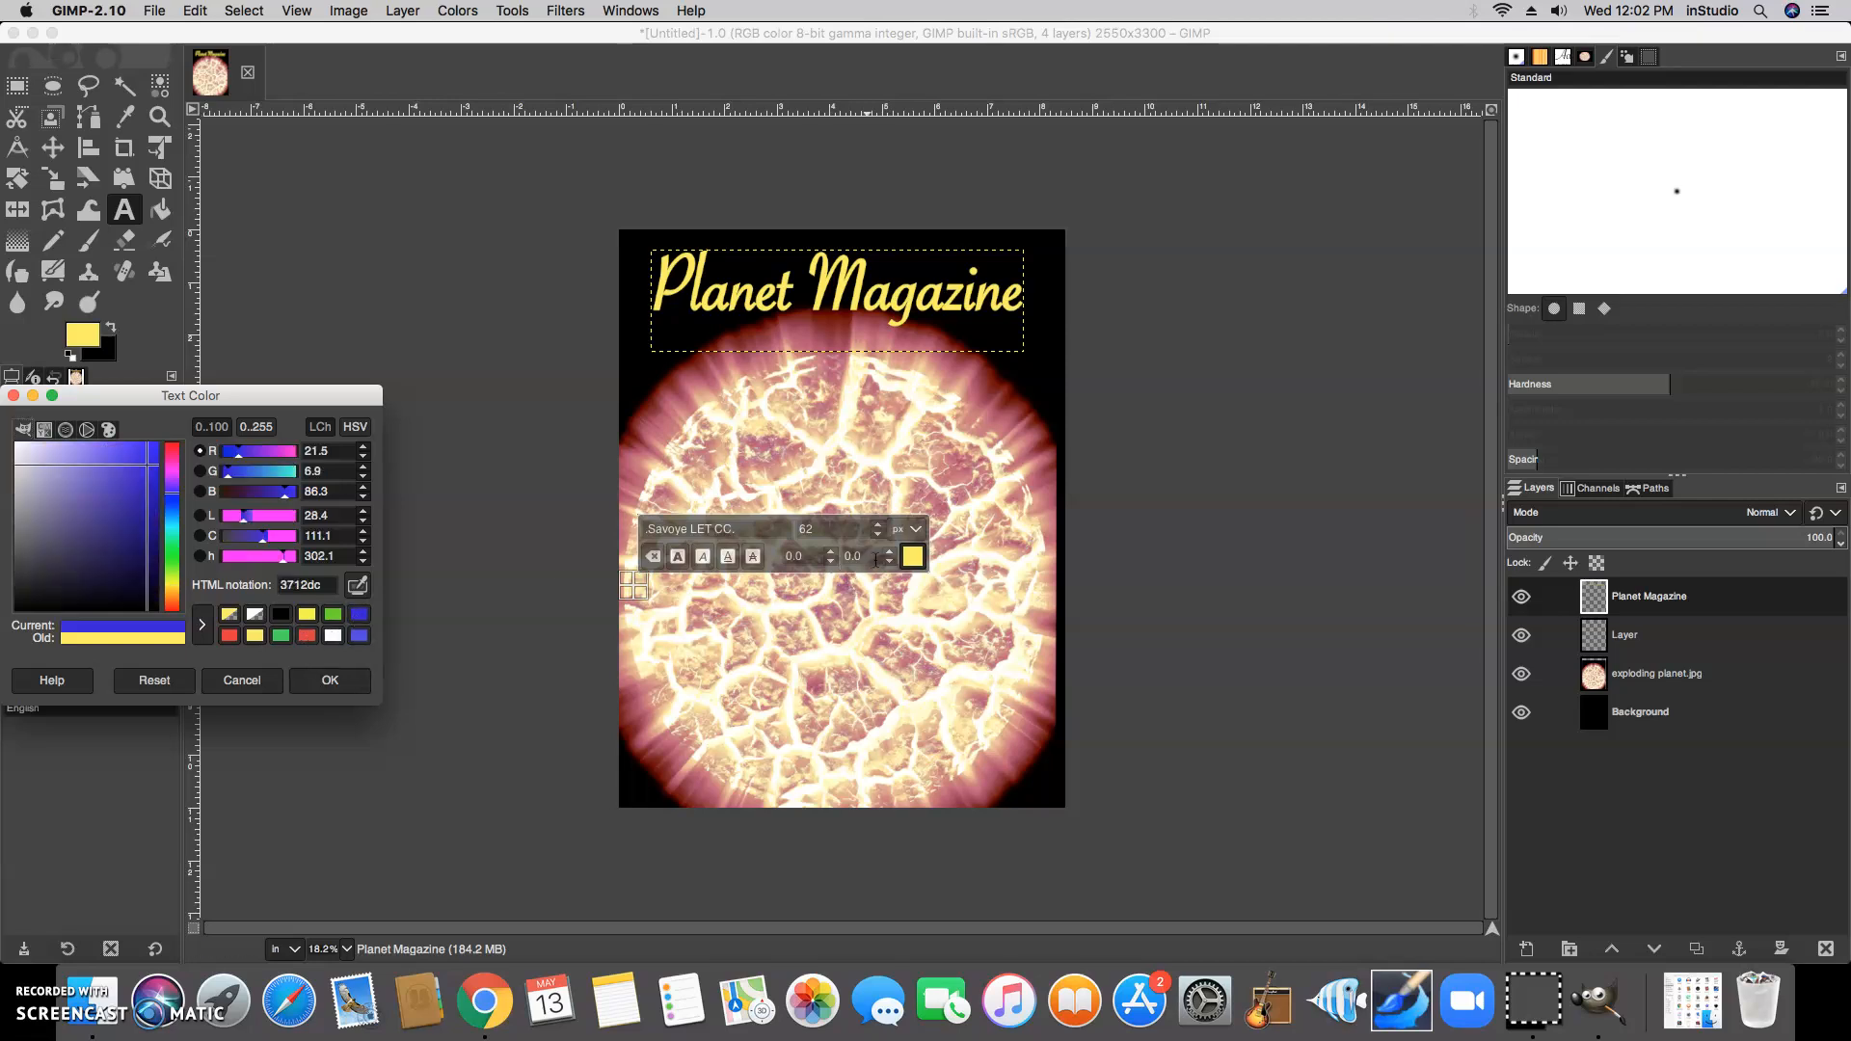
{"action": "left_click", "coordinate": [912, 557]}
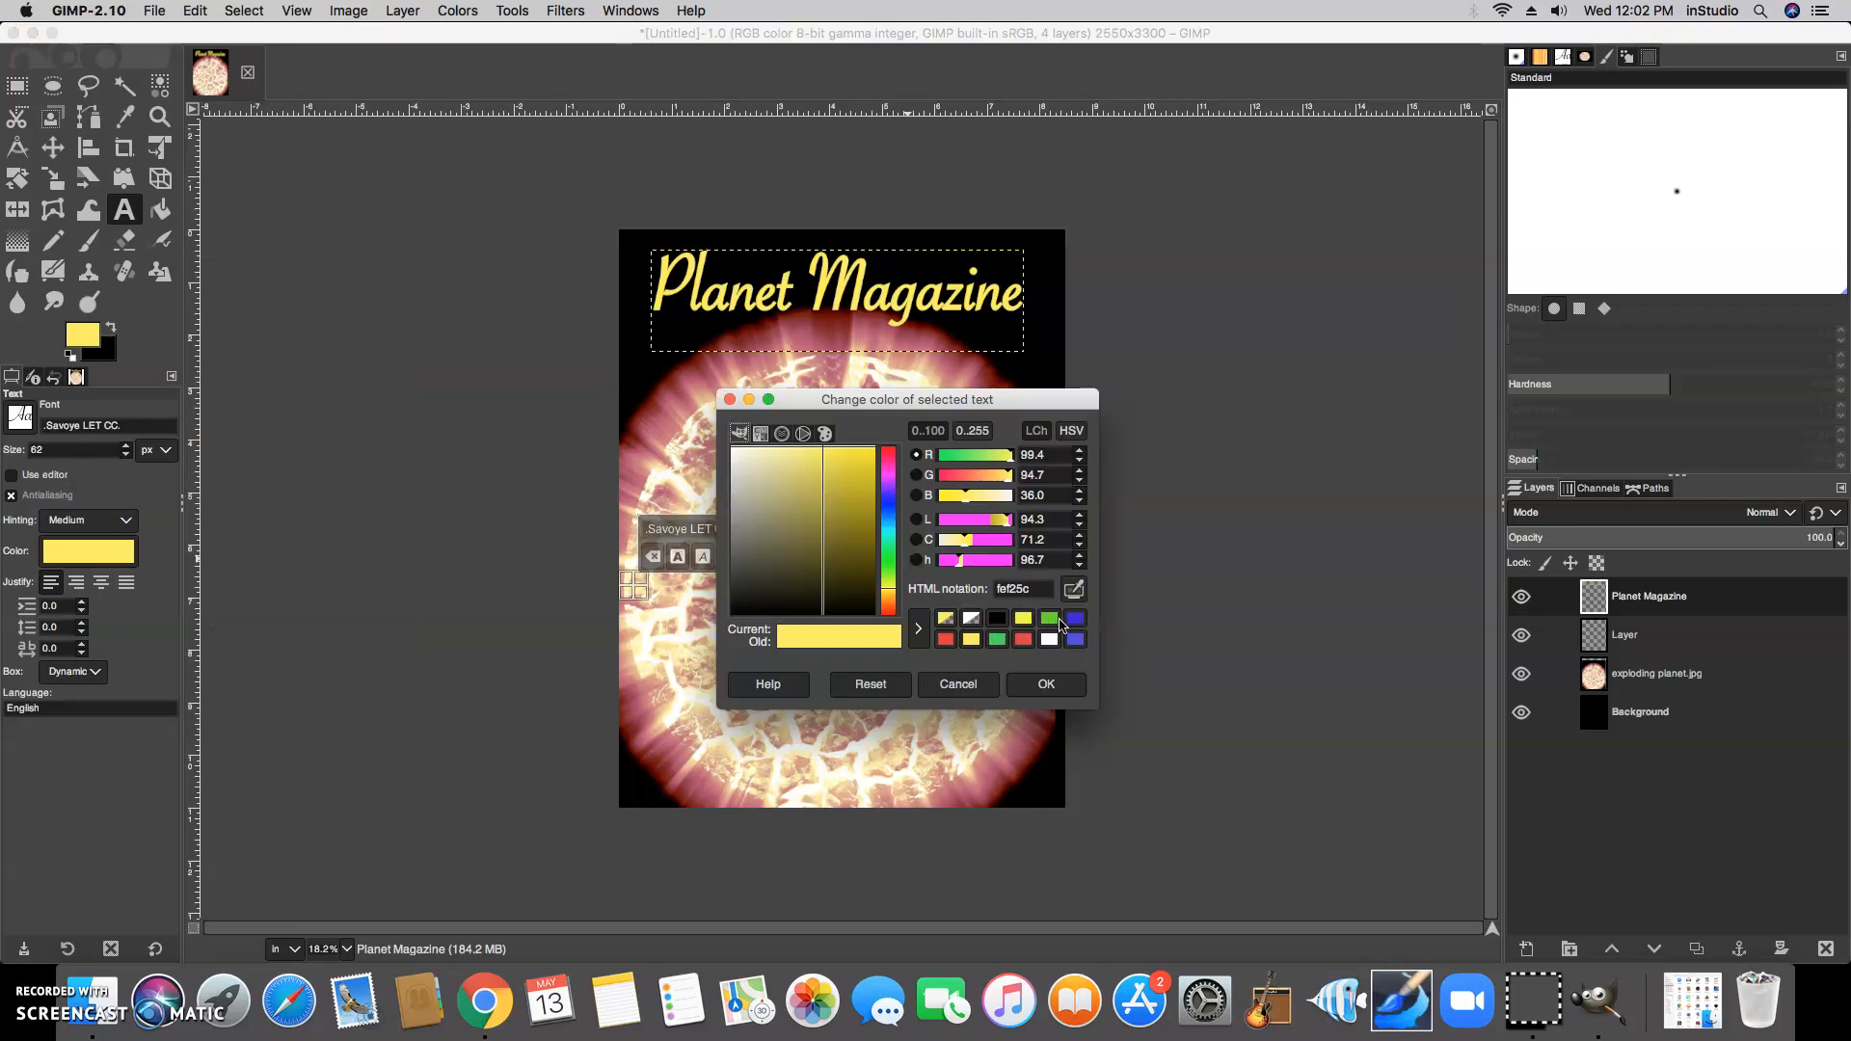
{"action": "left_click", "coordinate": [1075, 640]}
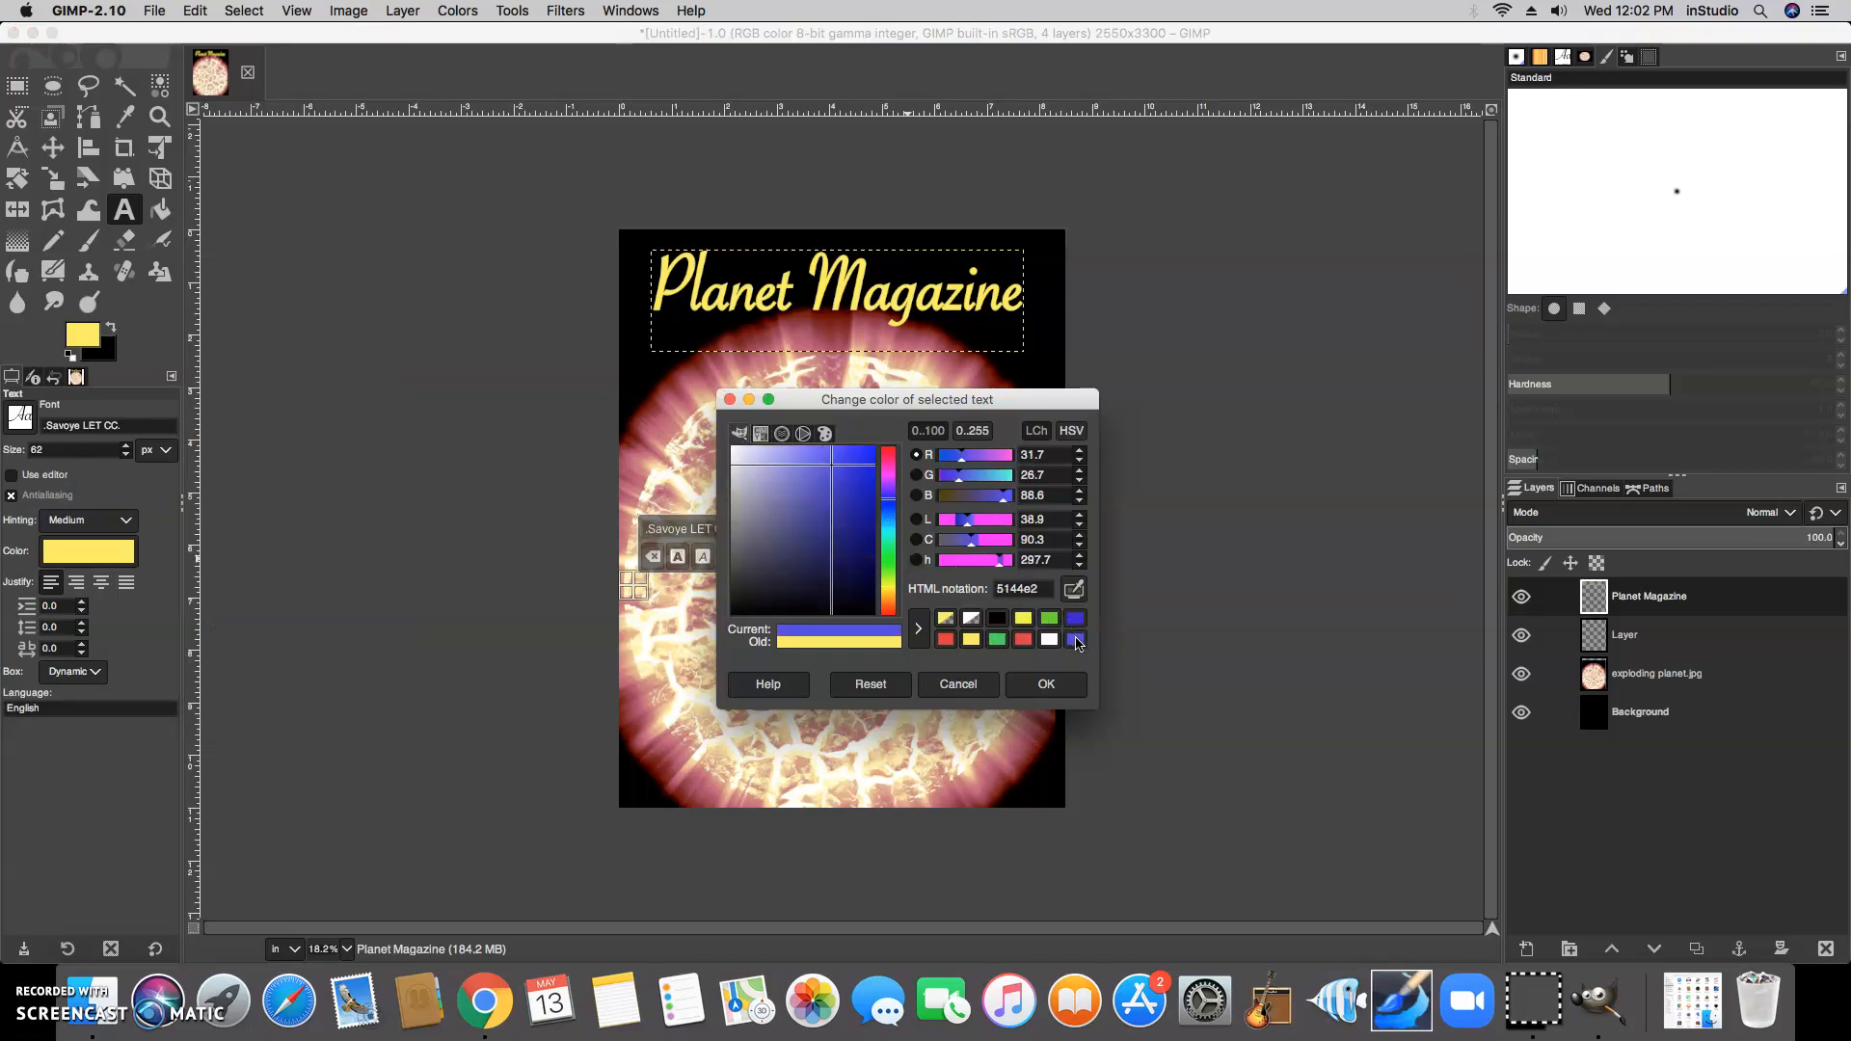
{"action": "left_click", "coordinate": [1043, 684]}
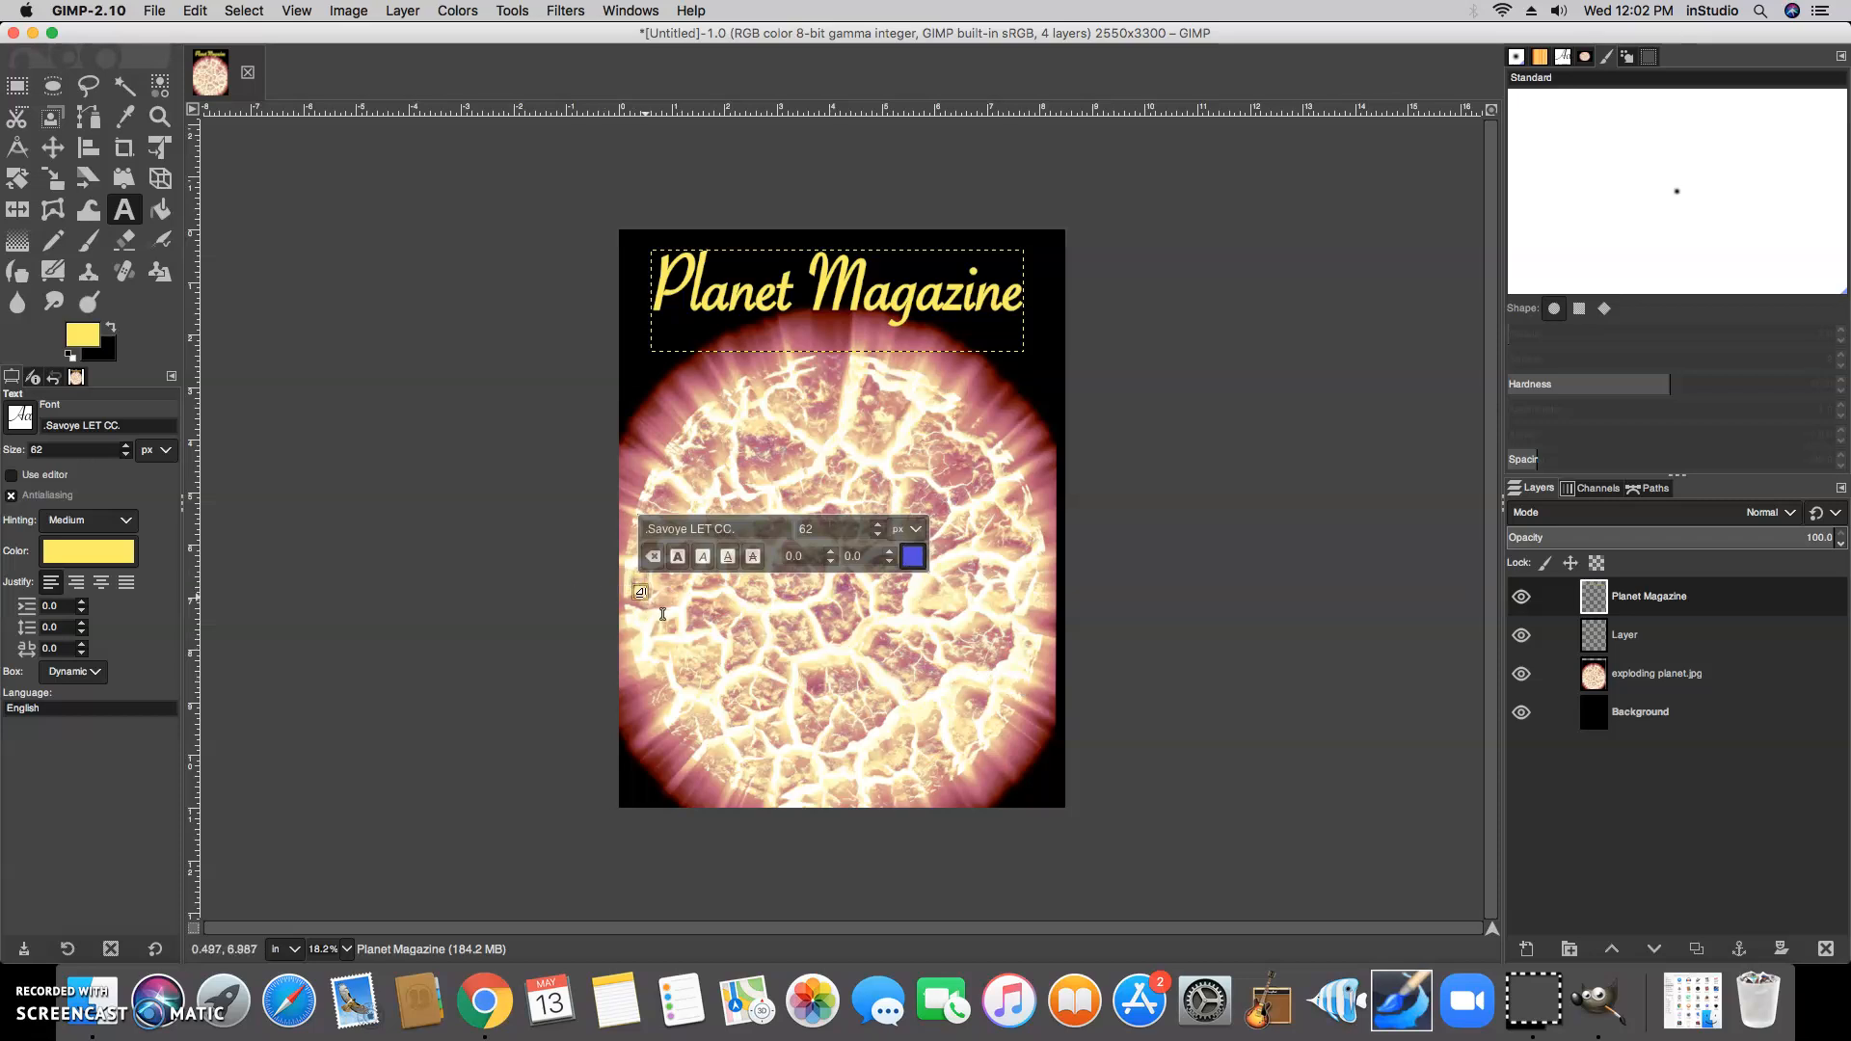
- Enter the headline text "IIs Pluto a Planet or Whats" in the new text box
{"action": "type", "text": "Is"}
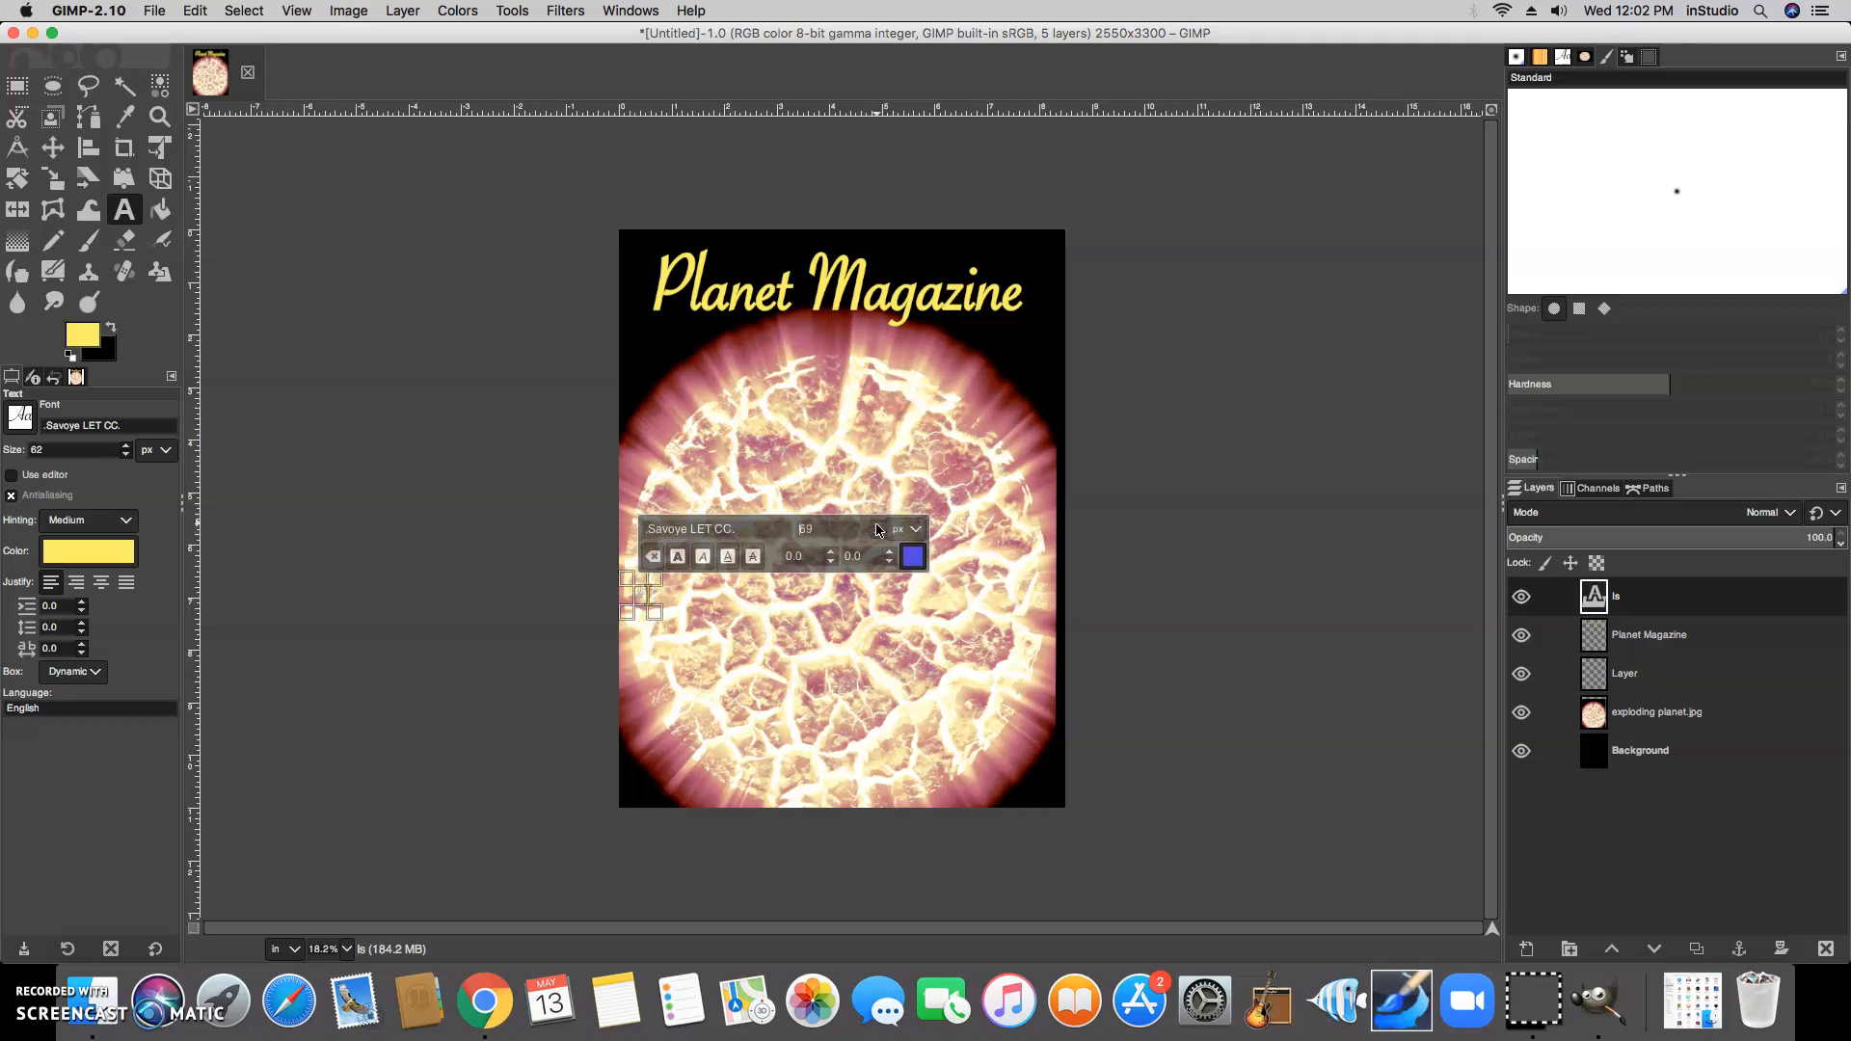
{"action": "left_click", "coordinate": [648, 602]}
{"action": "type", "text": "Ils "}
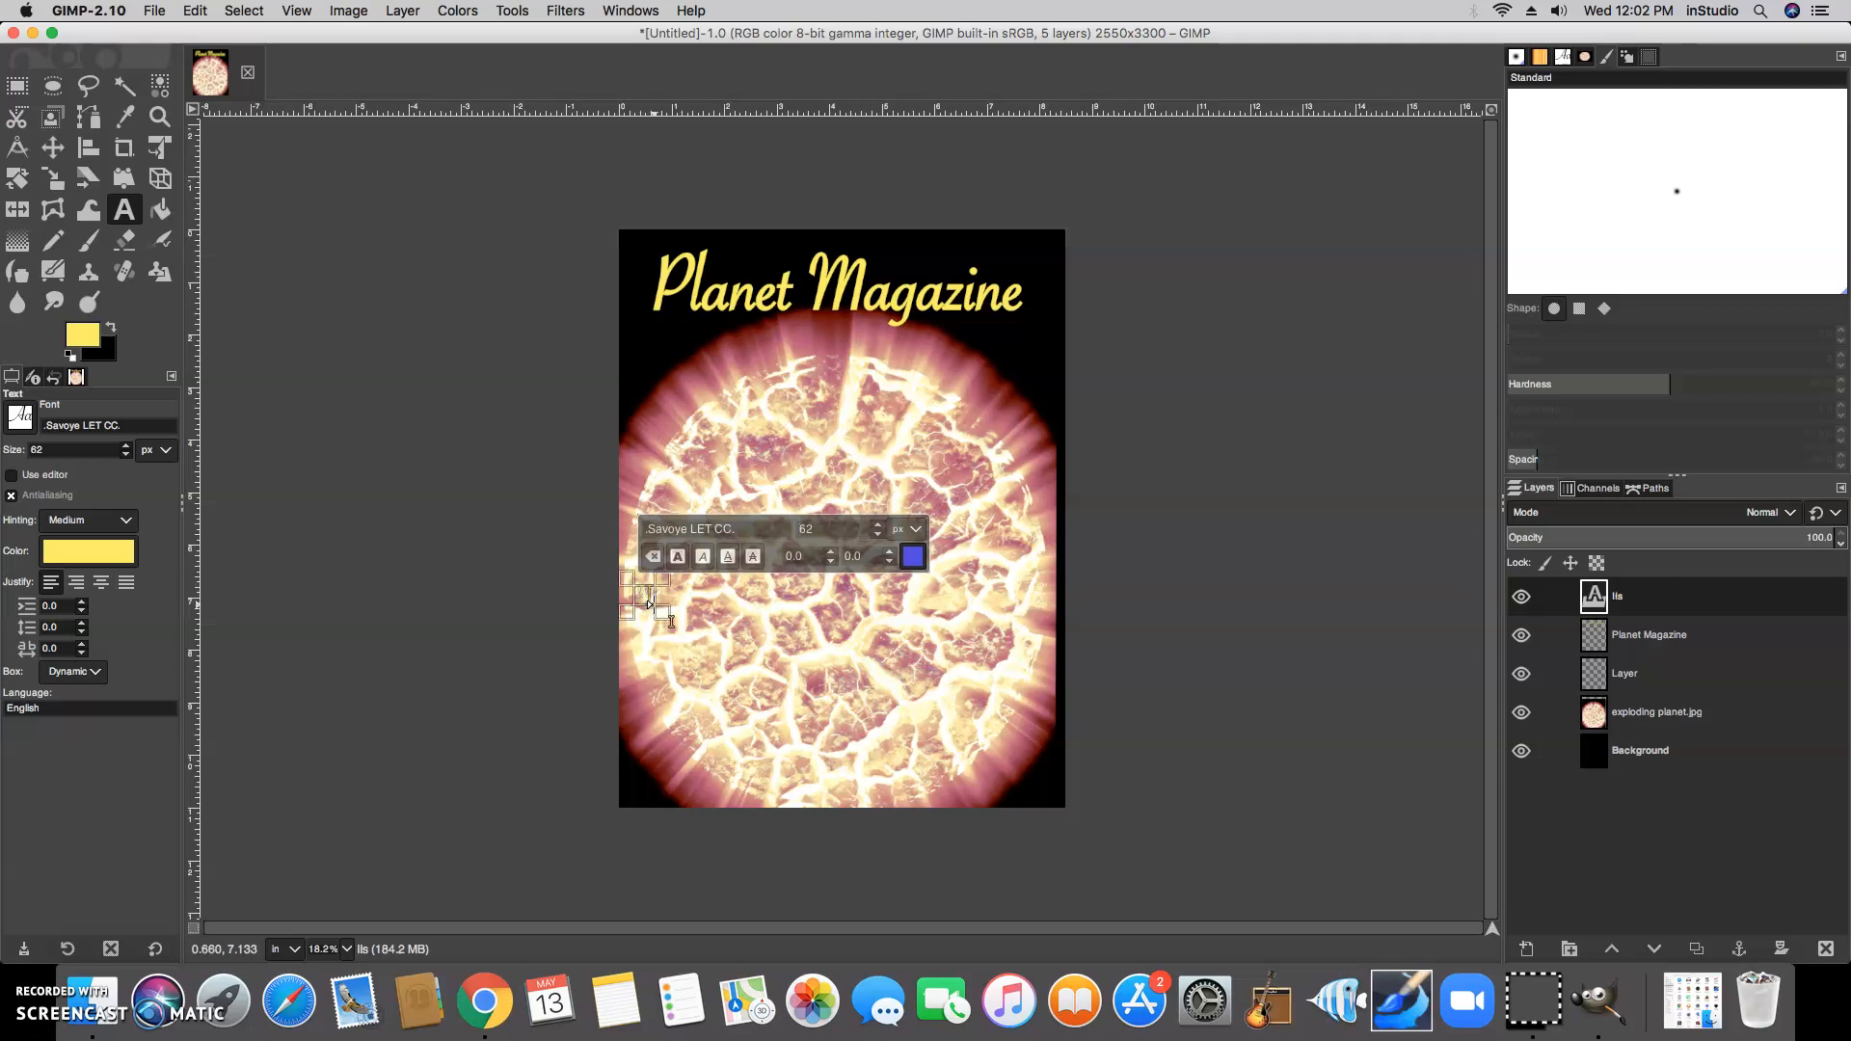
{"action": "type", "text": "Pluto a Planet or Whats"}
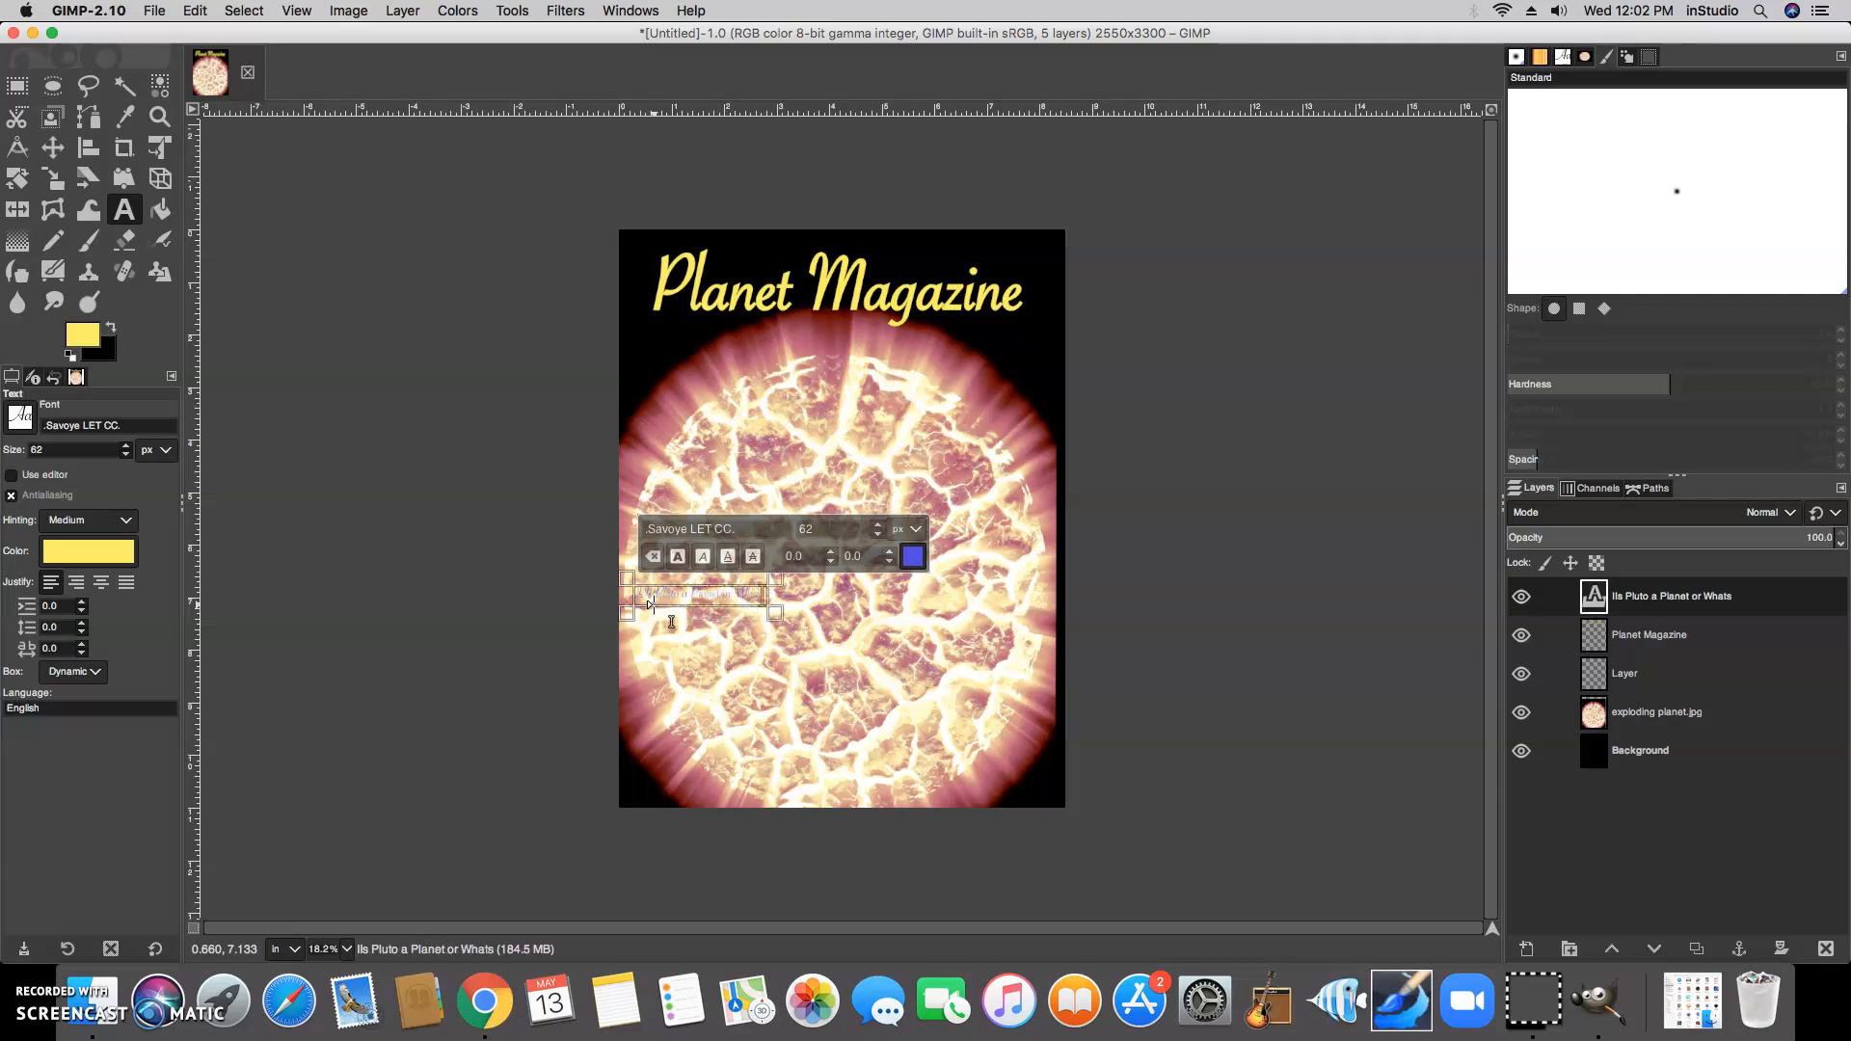
- Select the headline text over the planet and set its size to 172 px
{"action": "key", "text": "shift+Left"}
{"action": "key", "text": "shift+Left"}
{"action": "key", "text": "shift+Left"}
{"action": "key", "text": "shift+Left"}
{"action": "key", "text": "shift+Left"}
{"action": "key", "text": "shift+Left"}
{"action": "key", "text": "shift+Left"}
{"action": "key", "text": "shift+Left"}
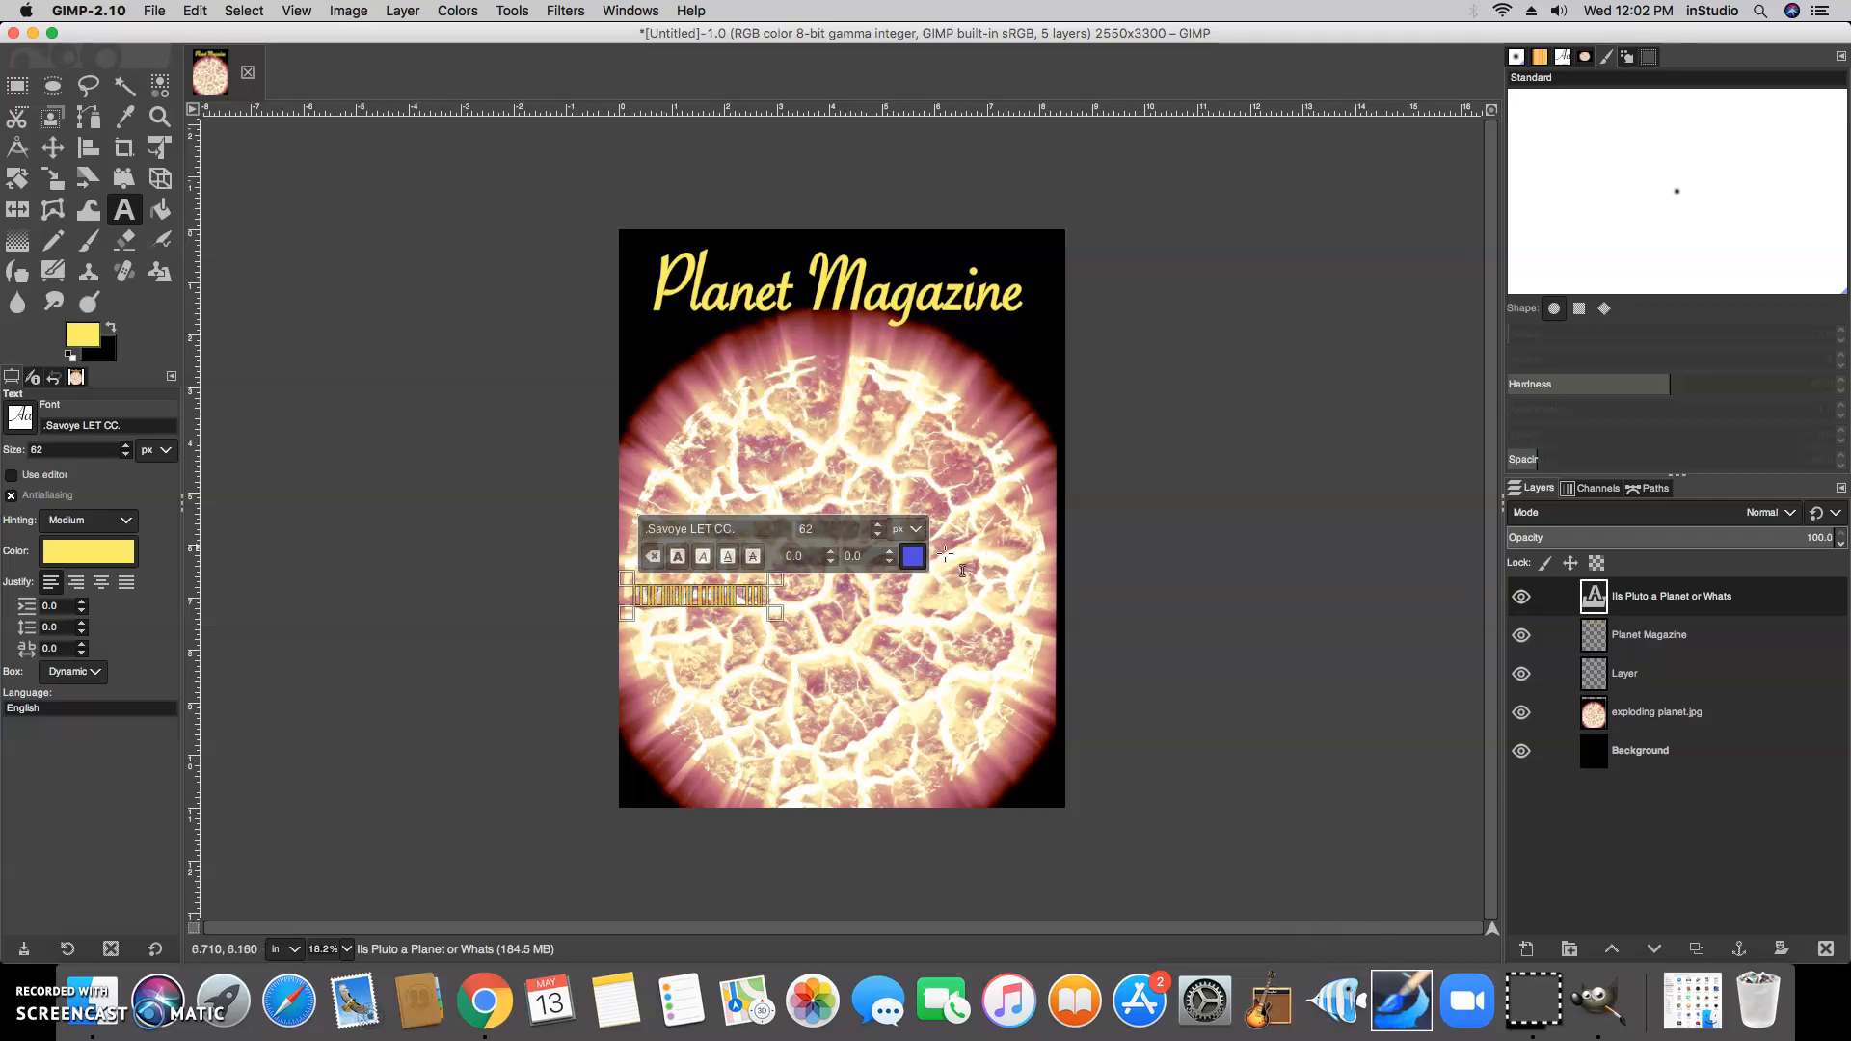
{"action": "left_click", "coordinate": [877, 527]}
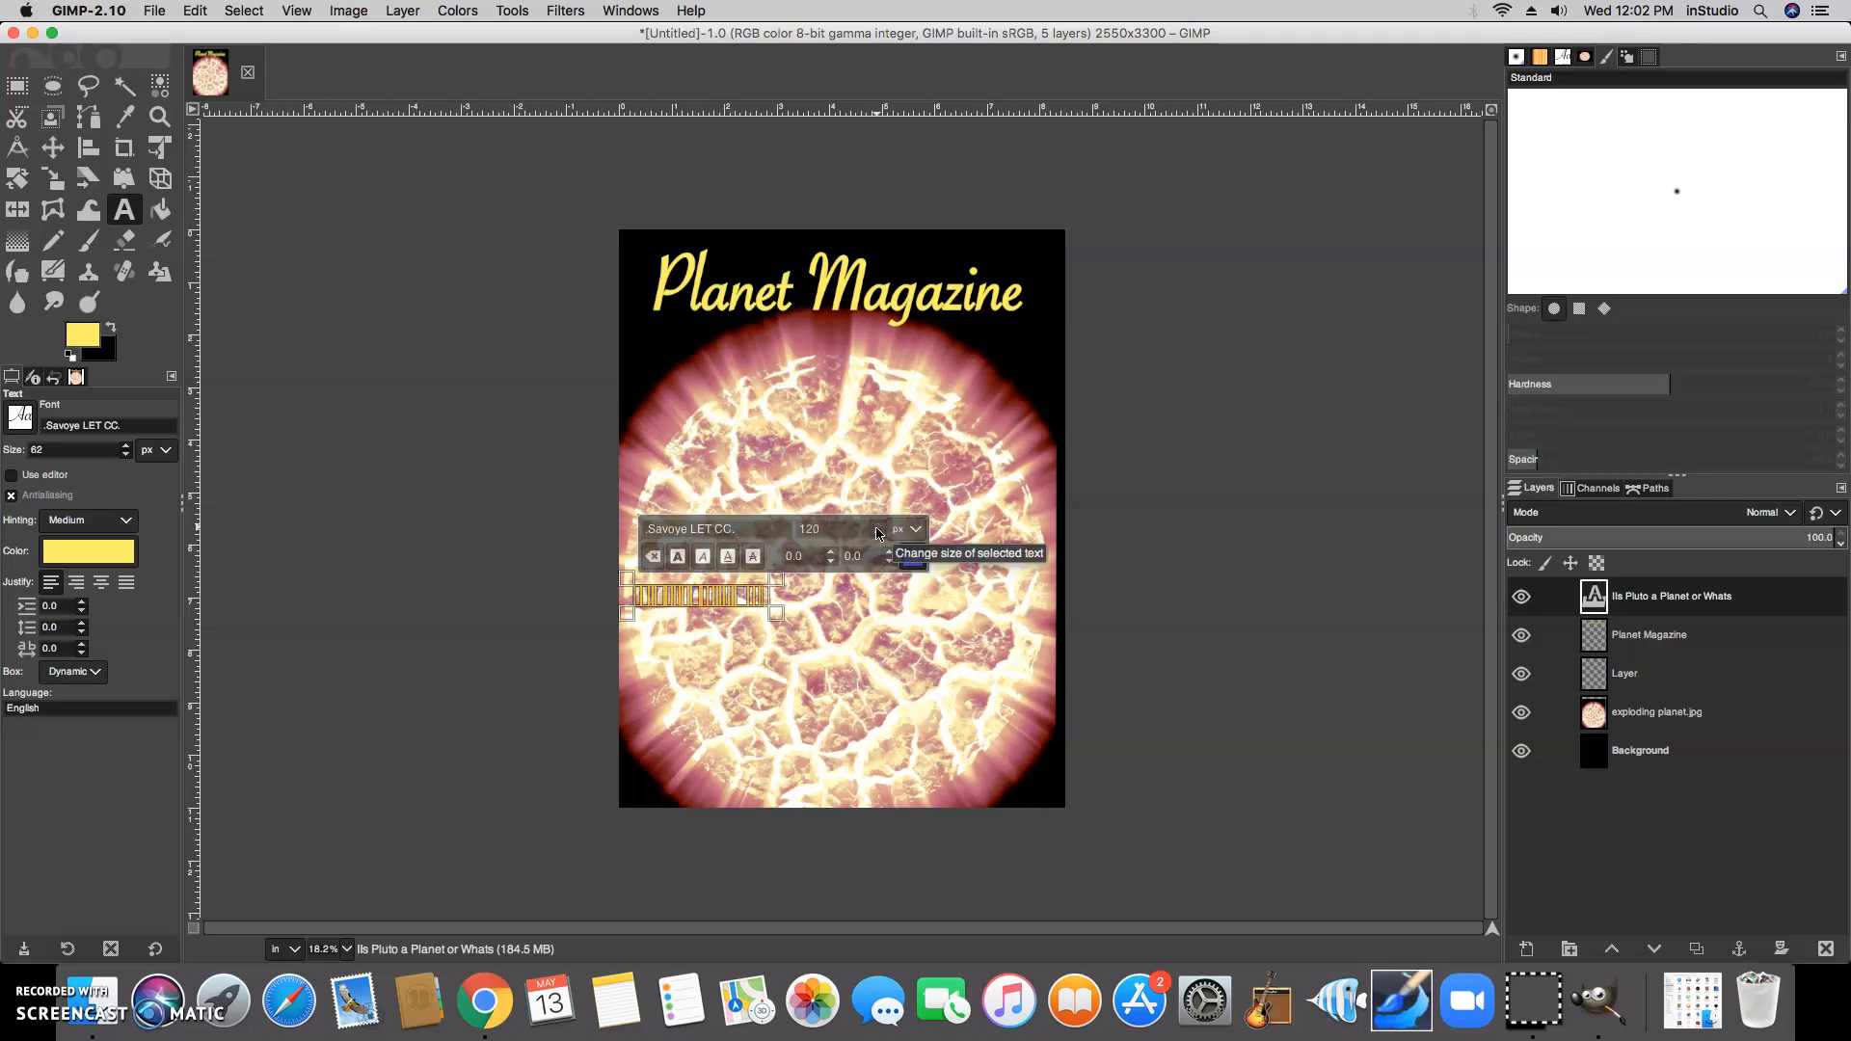
{"action": "left_click", "coordinate": [876, 527]}
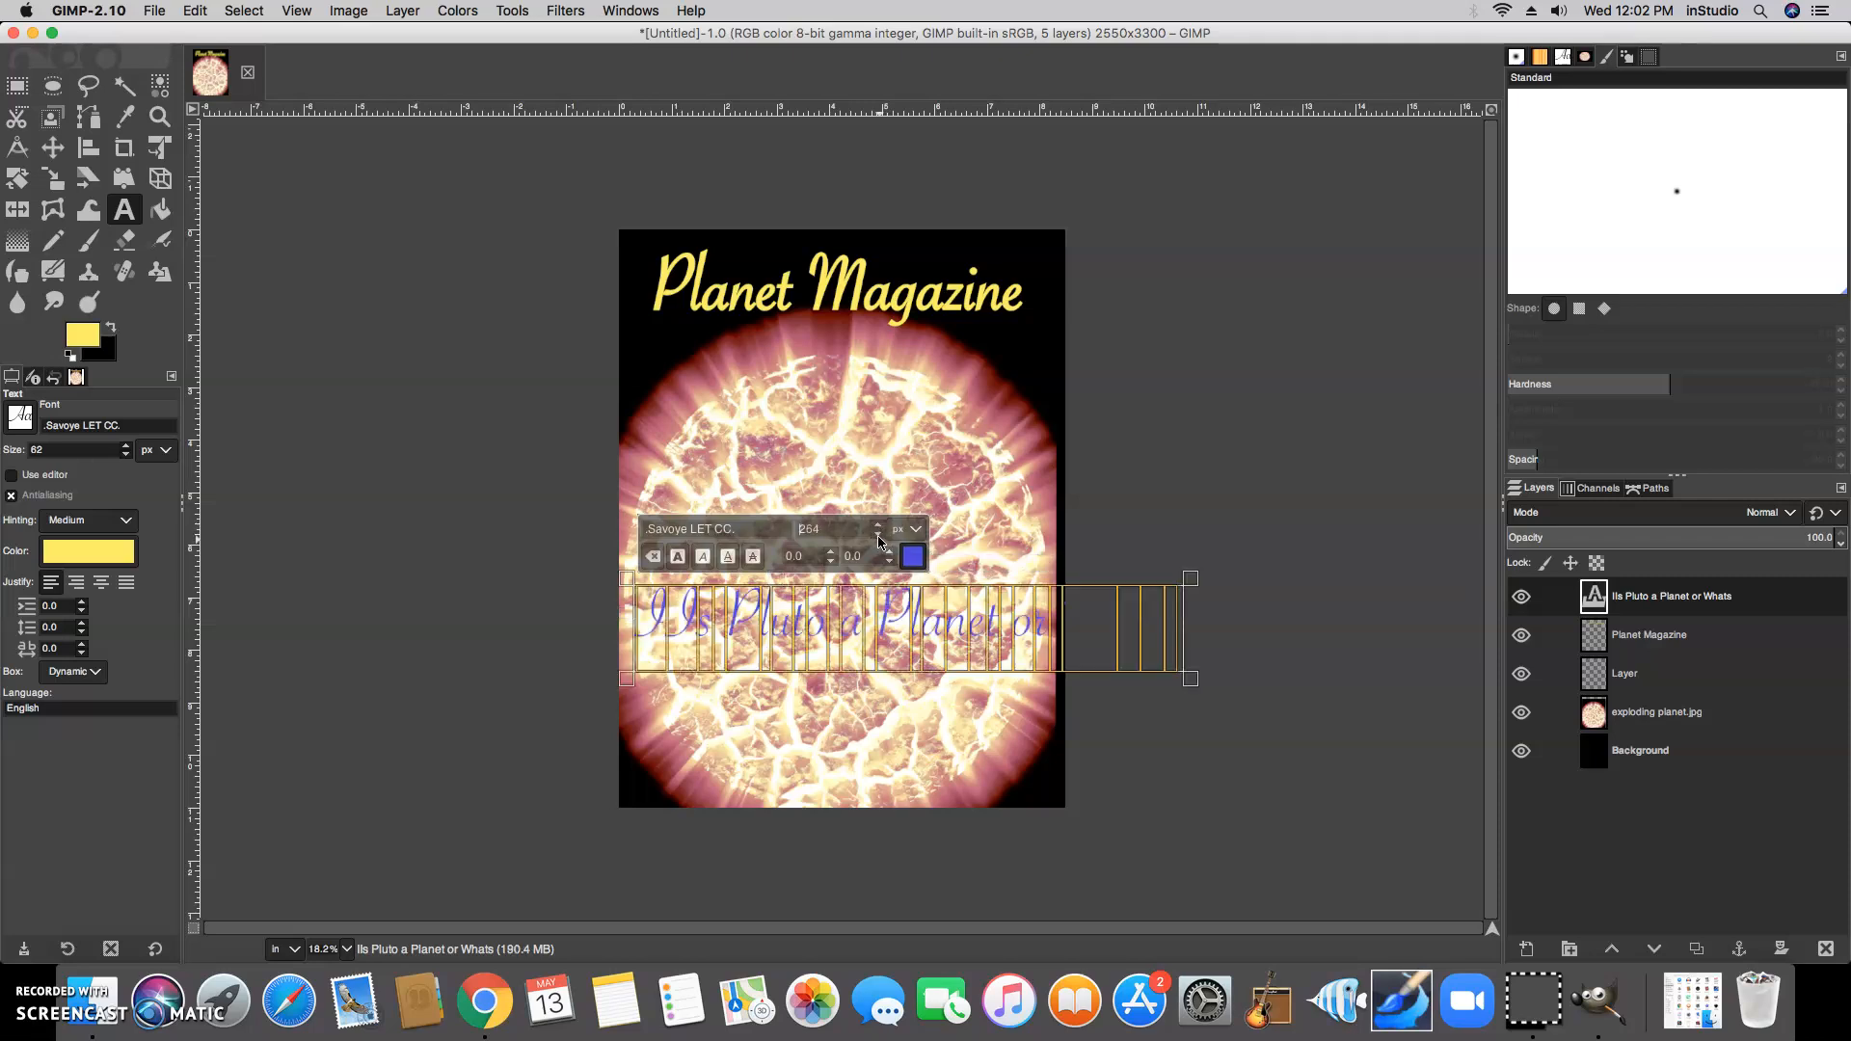
{"action": "left_click", "coordinate": [880, 541]}
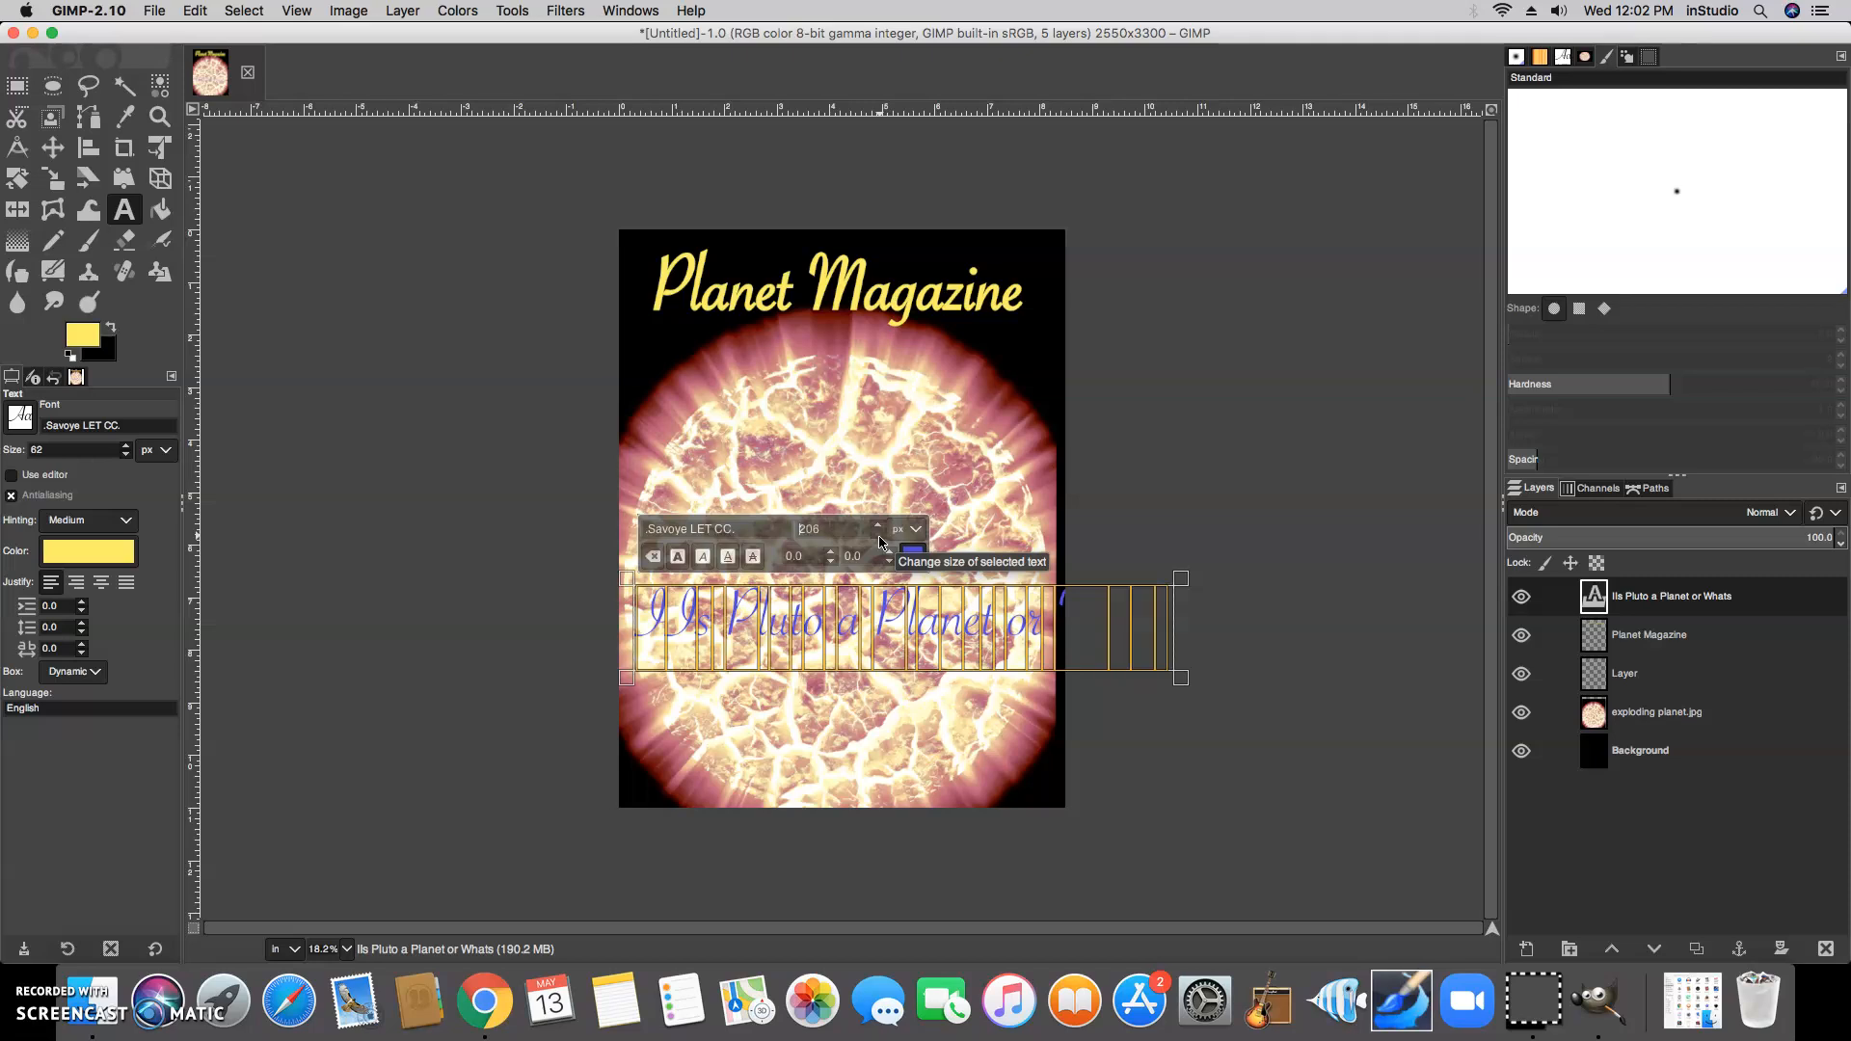
{"action": "left_click", "coordinate": [880, 541]}
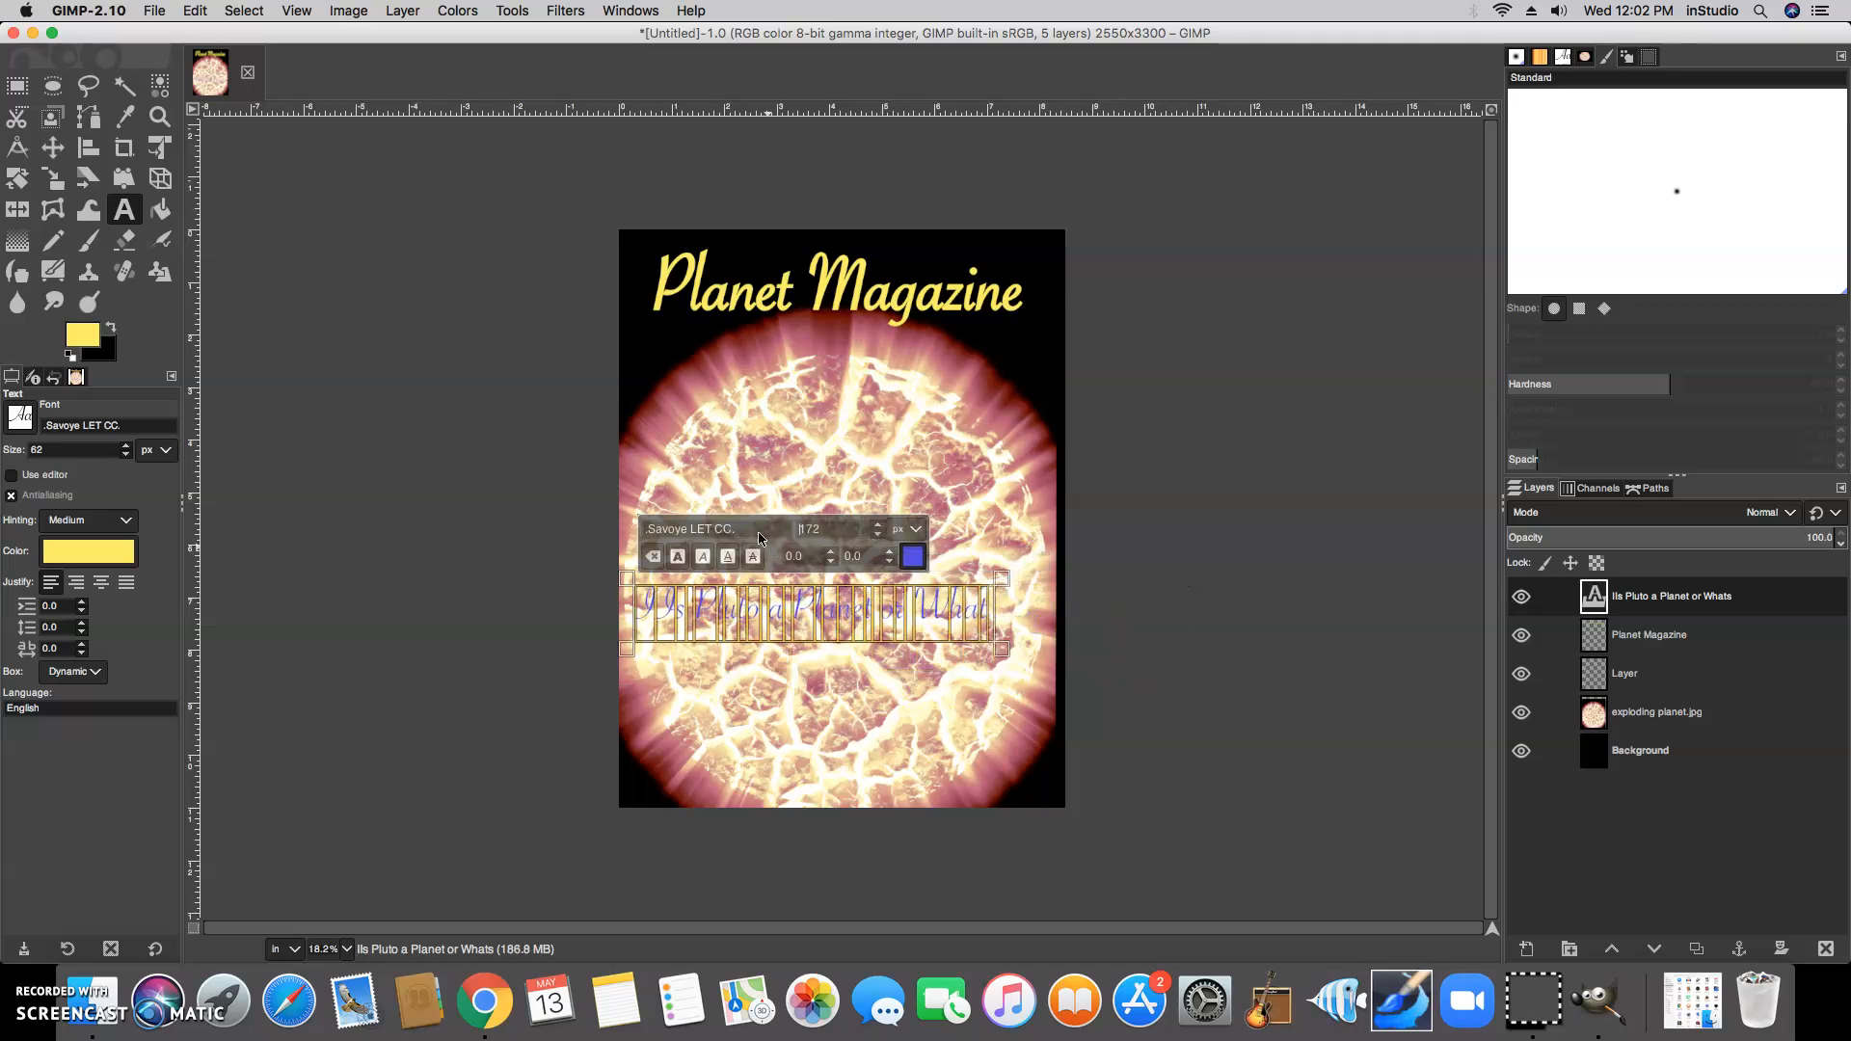
- Change the selected headline's font to Chalkboard
{"action": "left_click_drag", "start_coordinate": [756, 529], "coordinate": [583, 529]}
{"action": "type", "text": "ca"}
{"action": "key", "text": "BackSpace"}
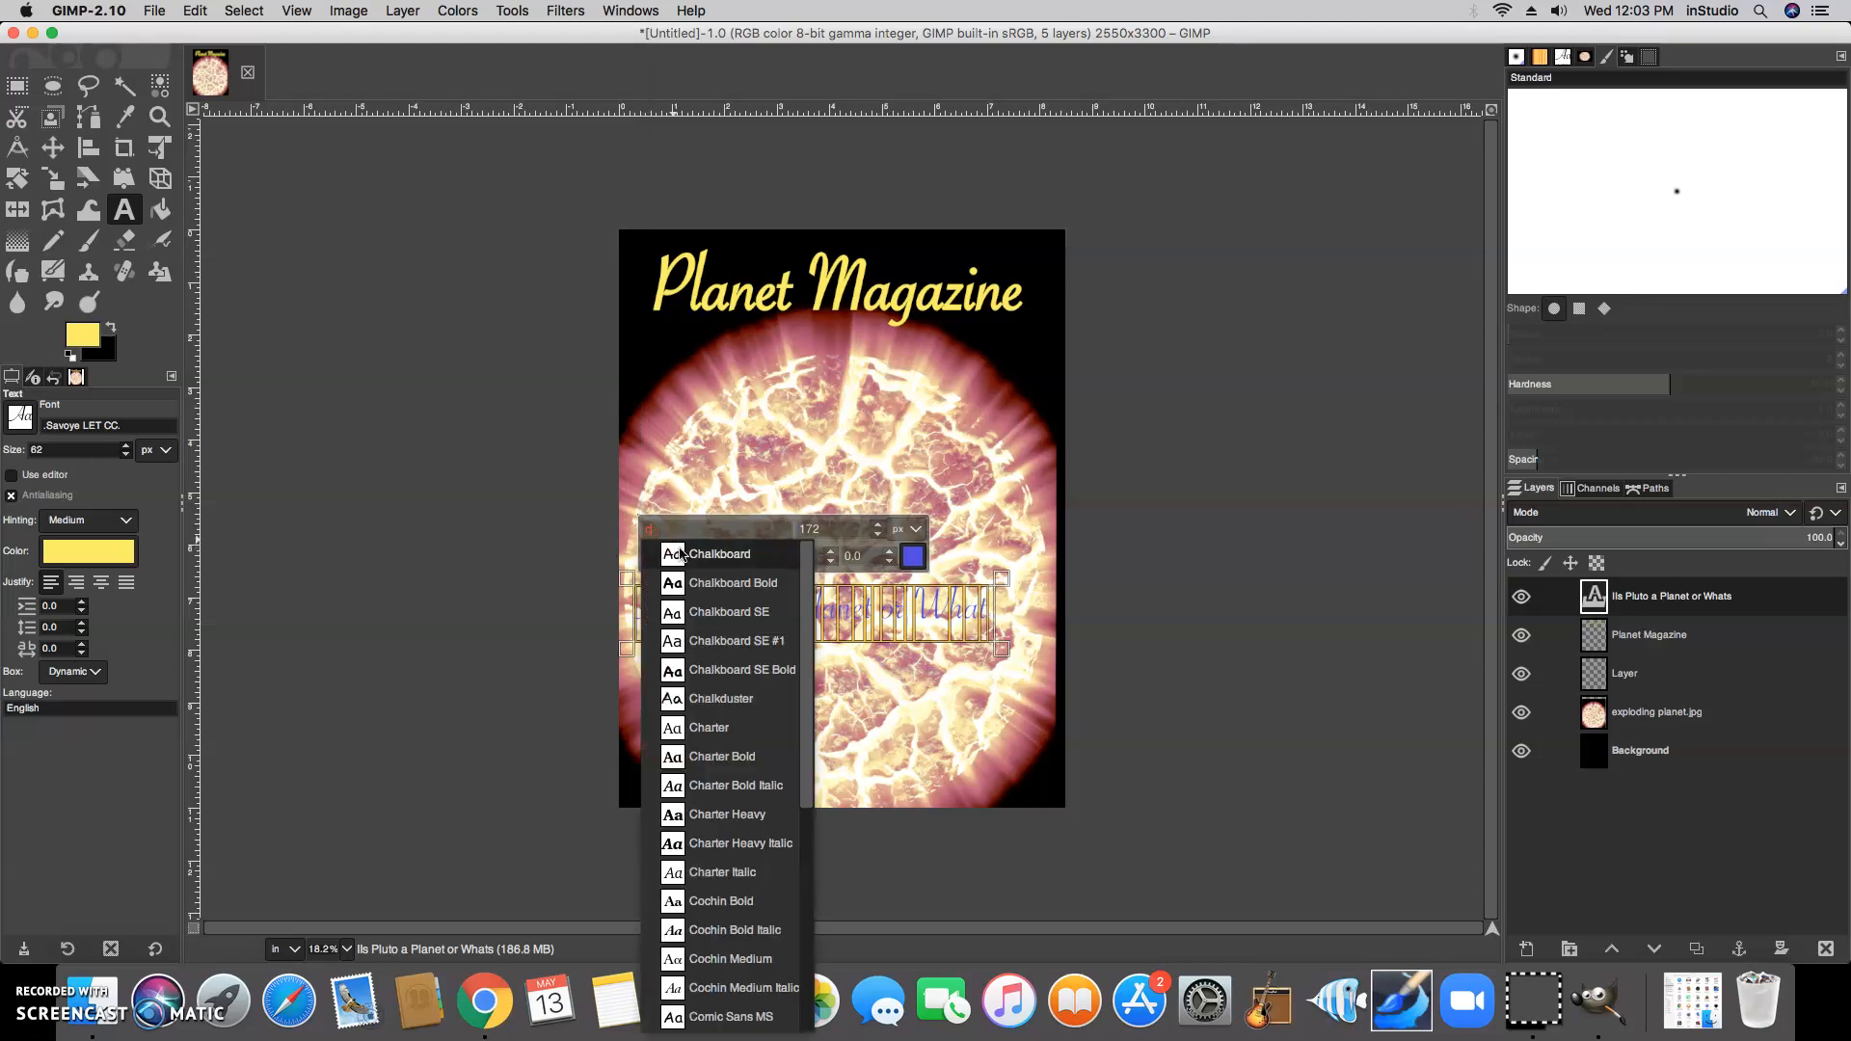
{"action": "left_click", "coordinate": [725, 554]}
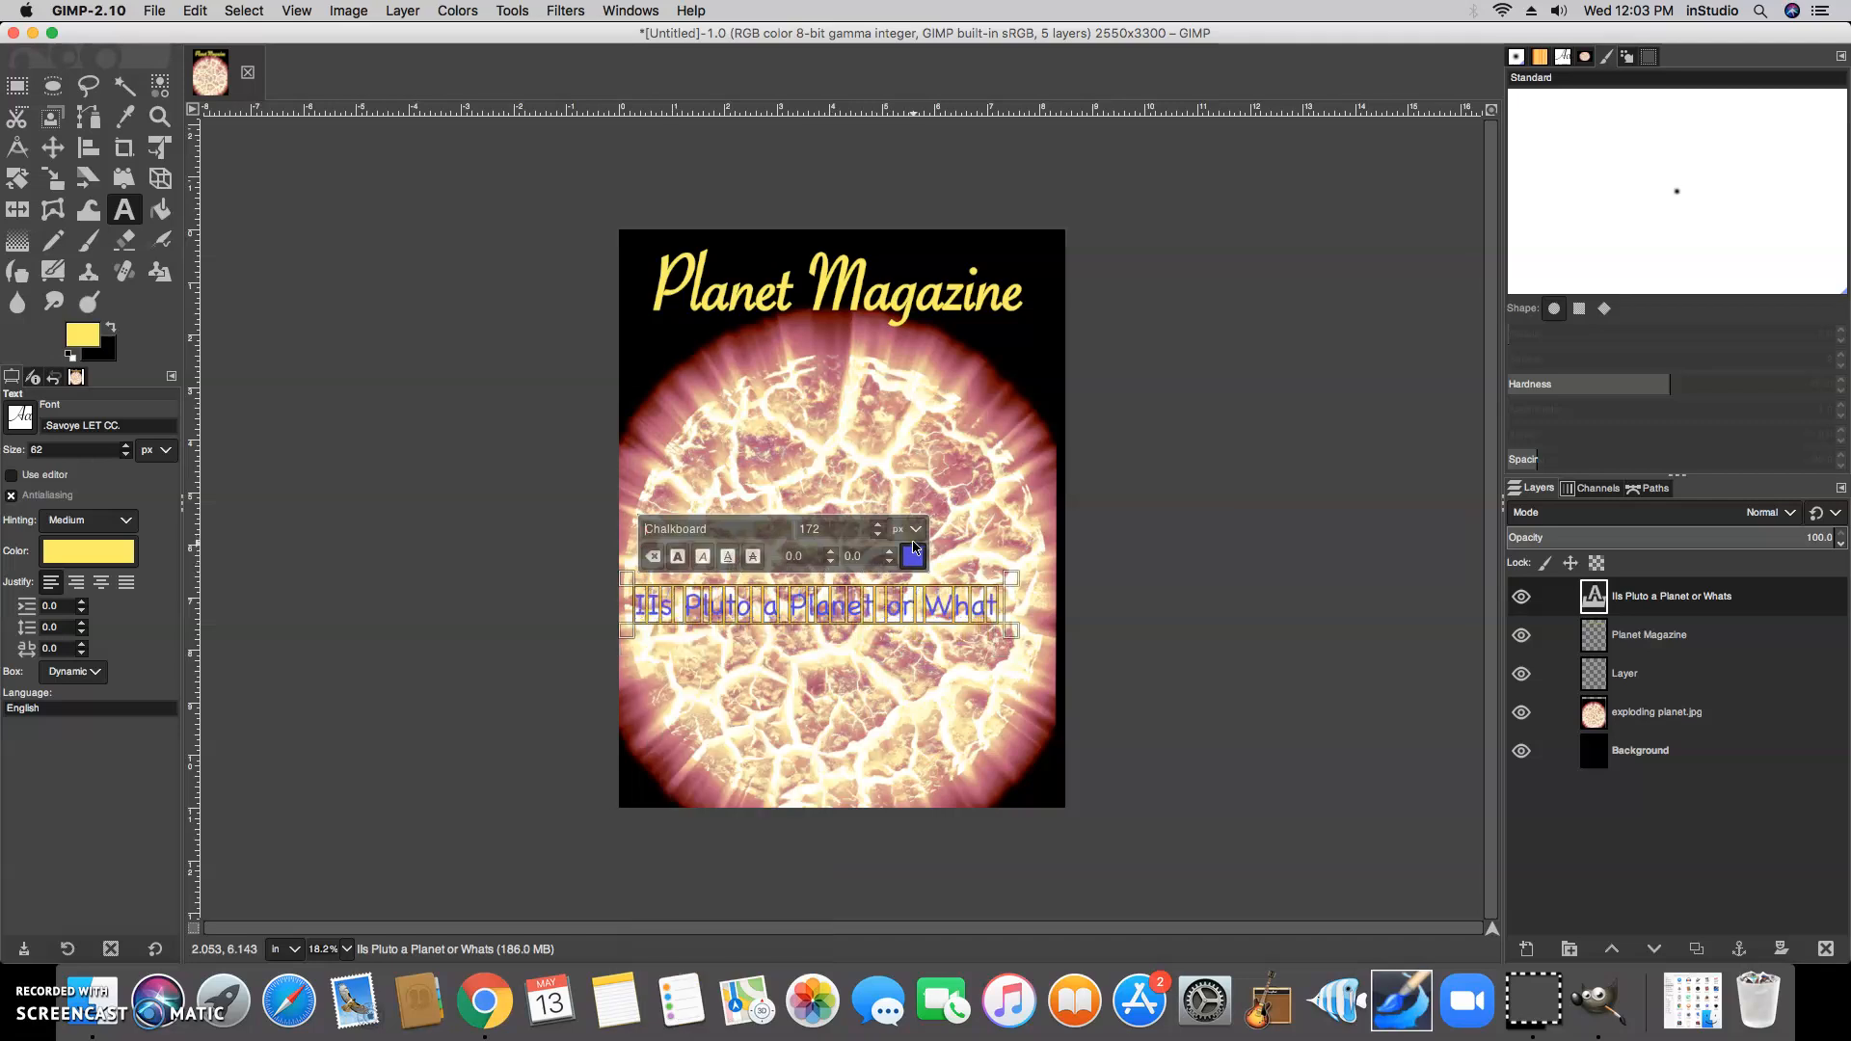
- Break the blue headline into three lines, "IIs Pluto / a Planet / or What!", and move it down to the cover's lower-left corner
{"action": "left_click", "coordinate": [779, 627]}
{"action": "key", "text": "Return"}
{"action": "left_click", "coordinate": [768, 641]}
{"action": "key", "text": "Return"}
{"action": "left_click", "coordinate": [747, 675]}
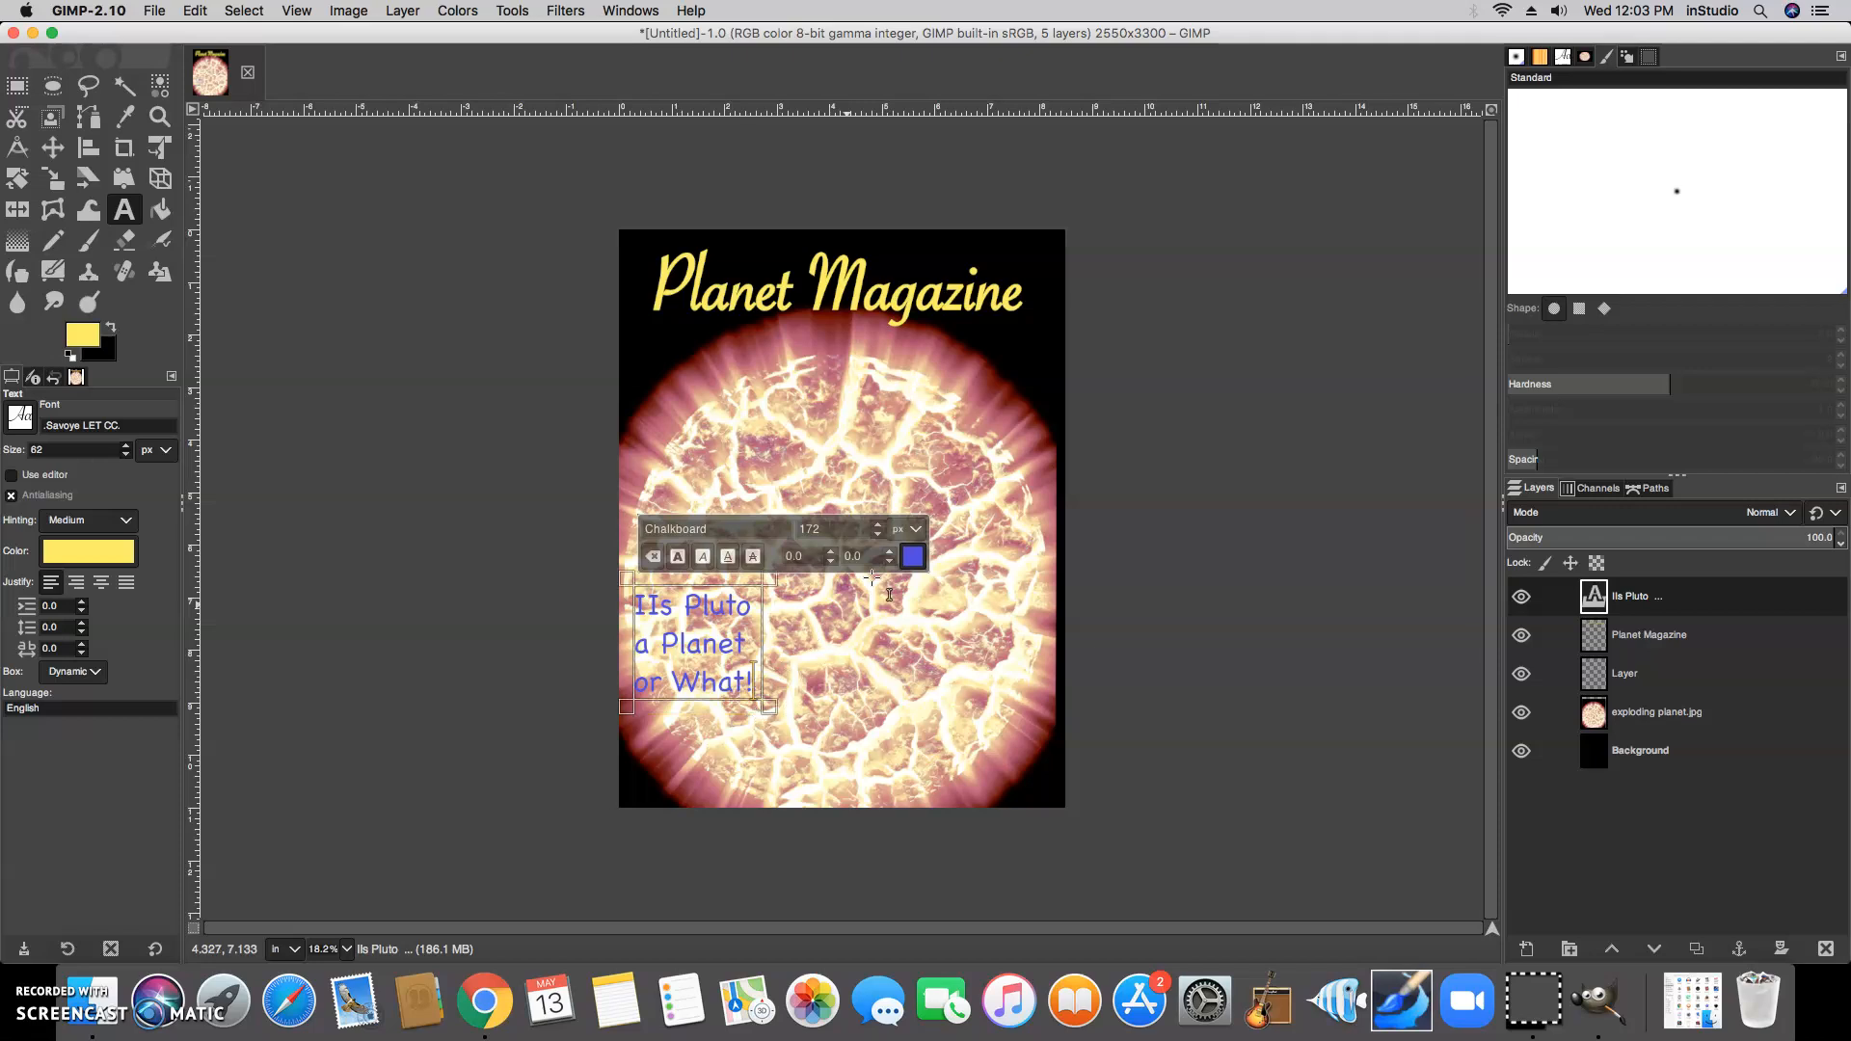
{"action": "left_click", "coordinate": [52, 146]}
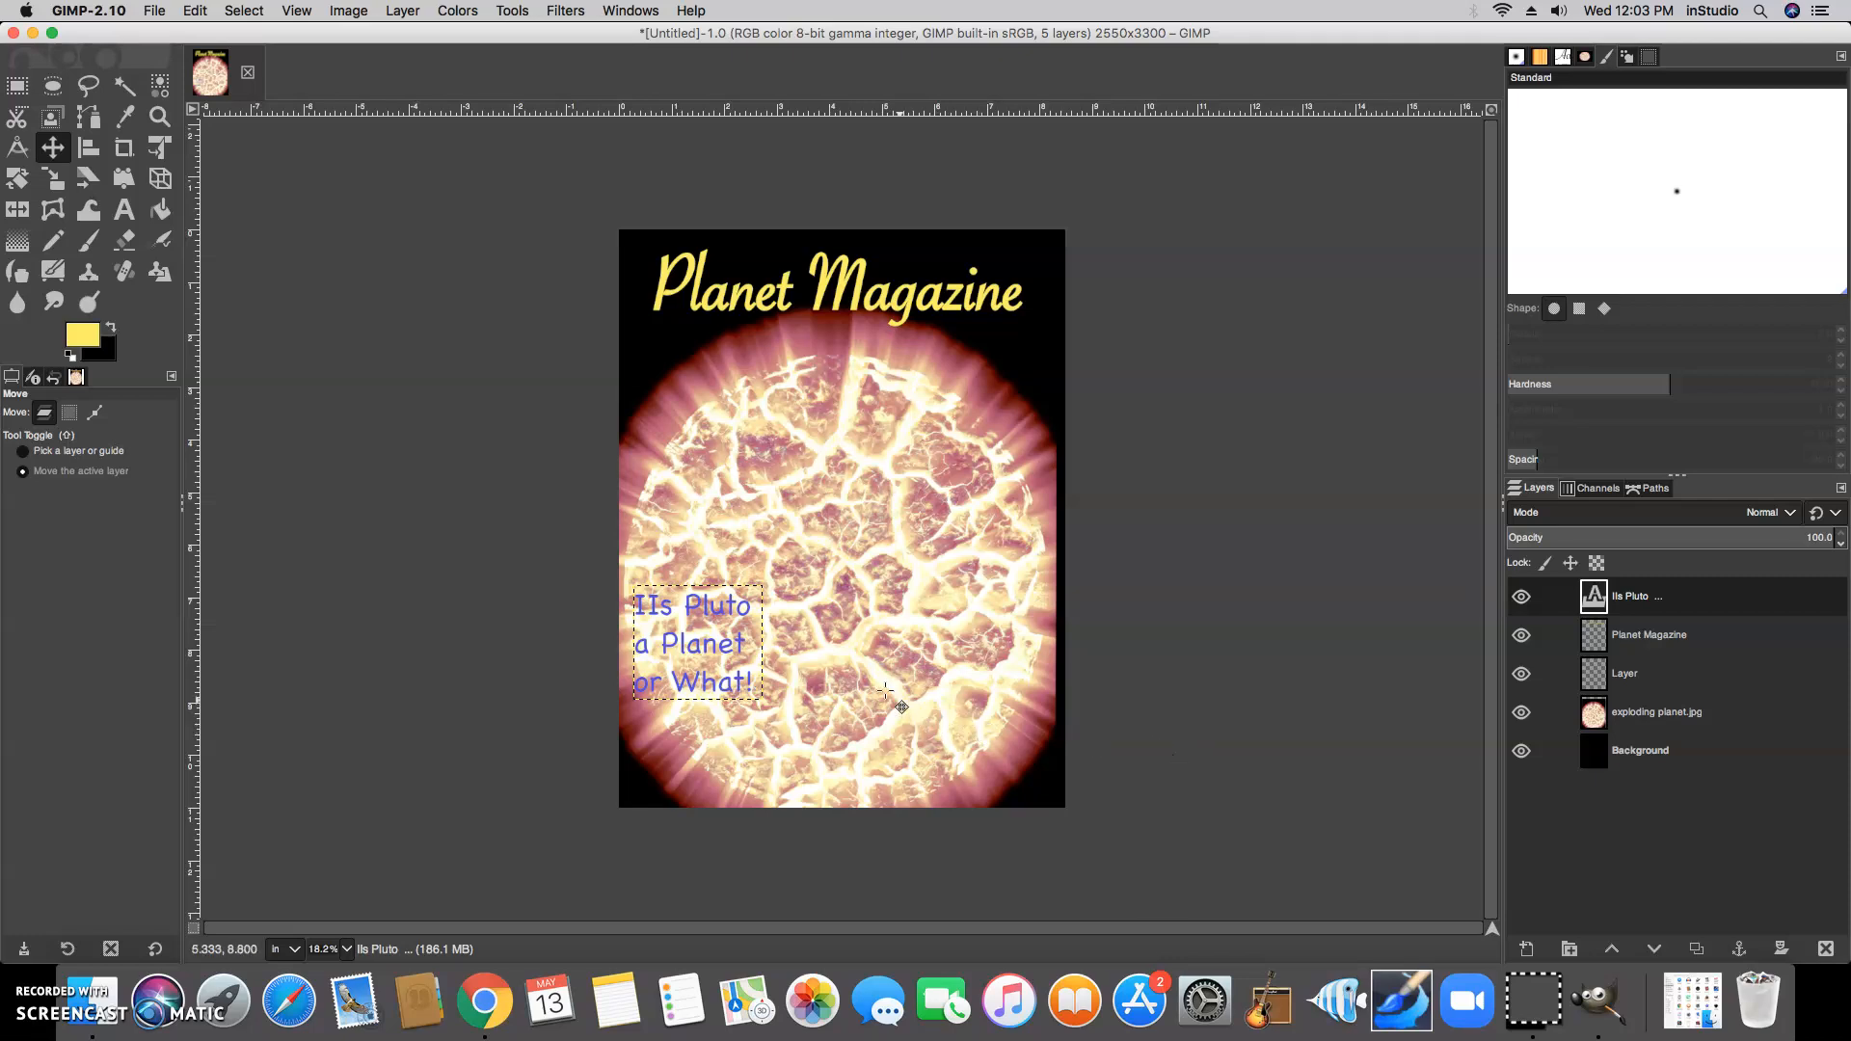
{"action": "left_click_drag", "start_coordinate": [698, 657], "coordinate": [702, 741]}
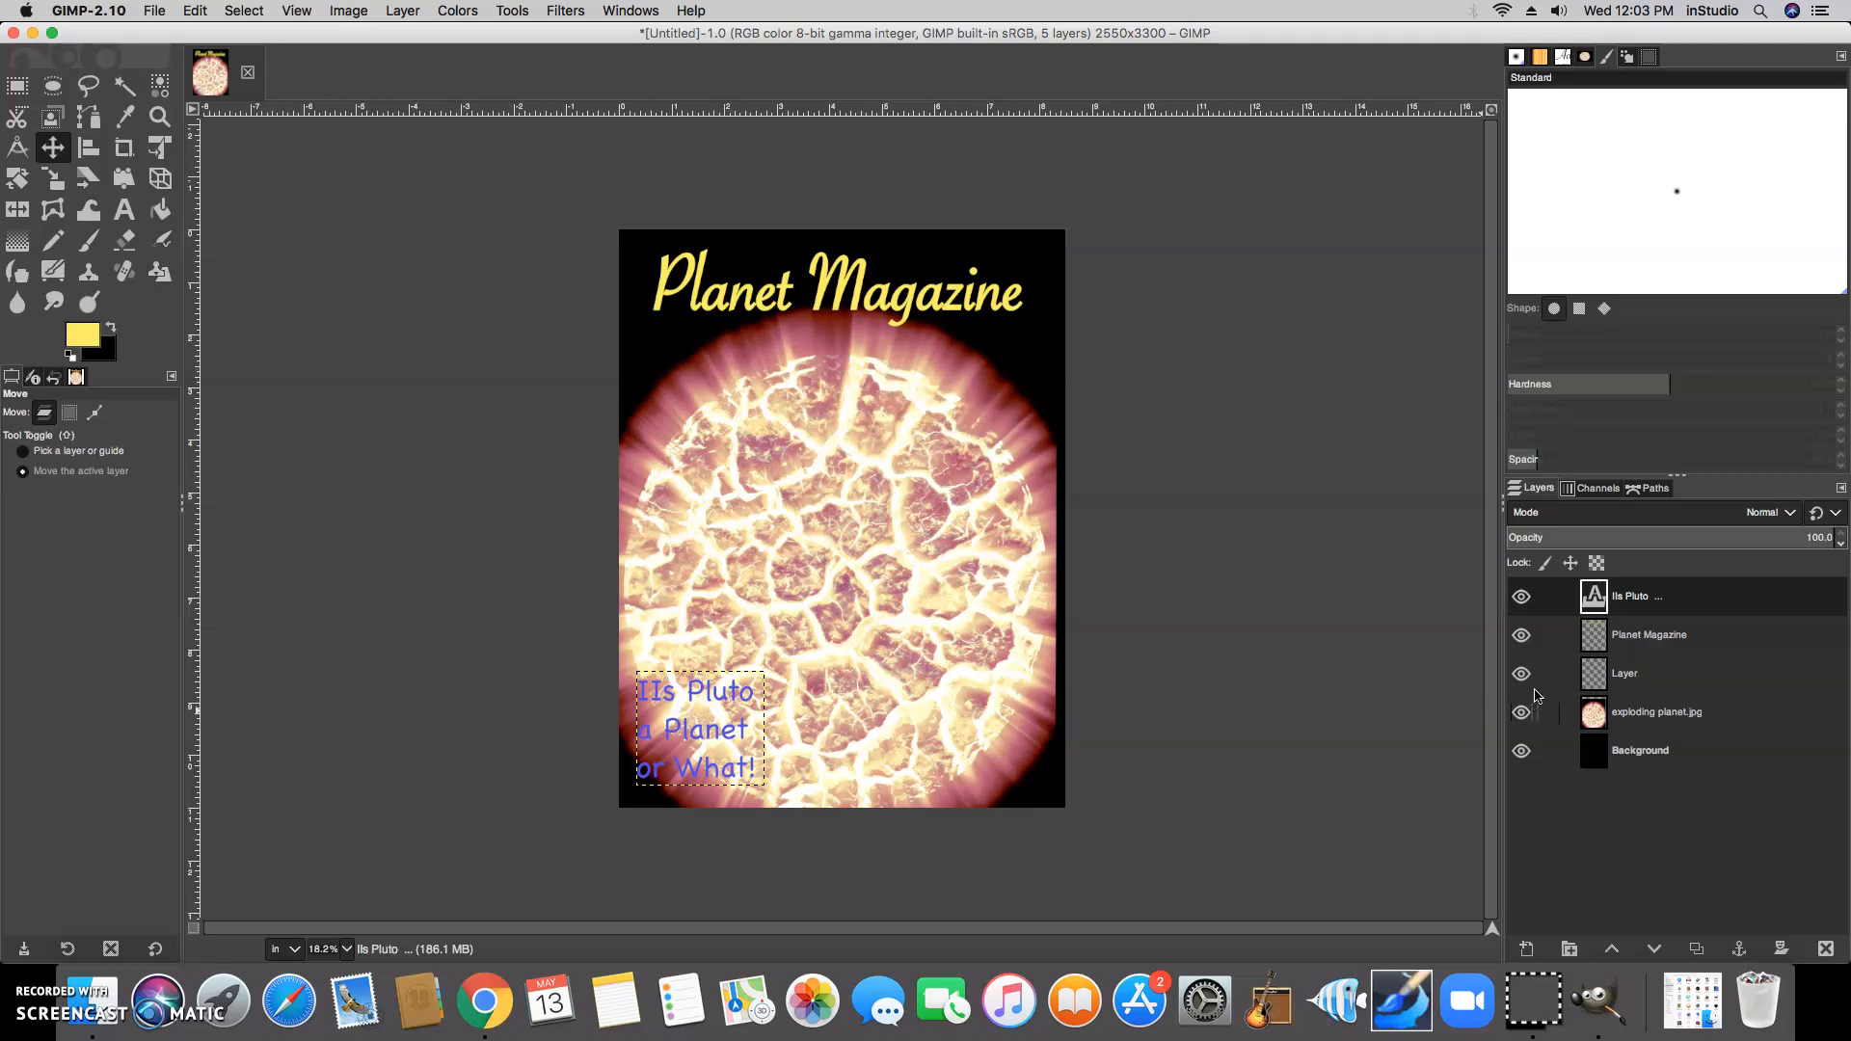
- Select the empty layer above the exploding planet and fill it with the yellow foreground color
{"action": "right_click", "coordinate": [1624, 683]}
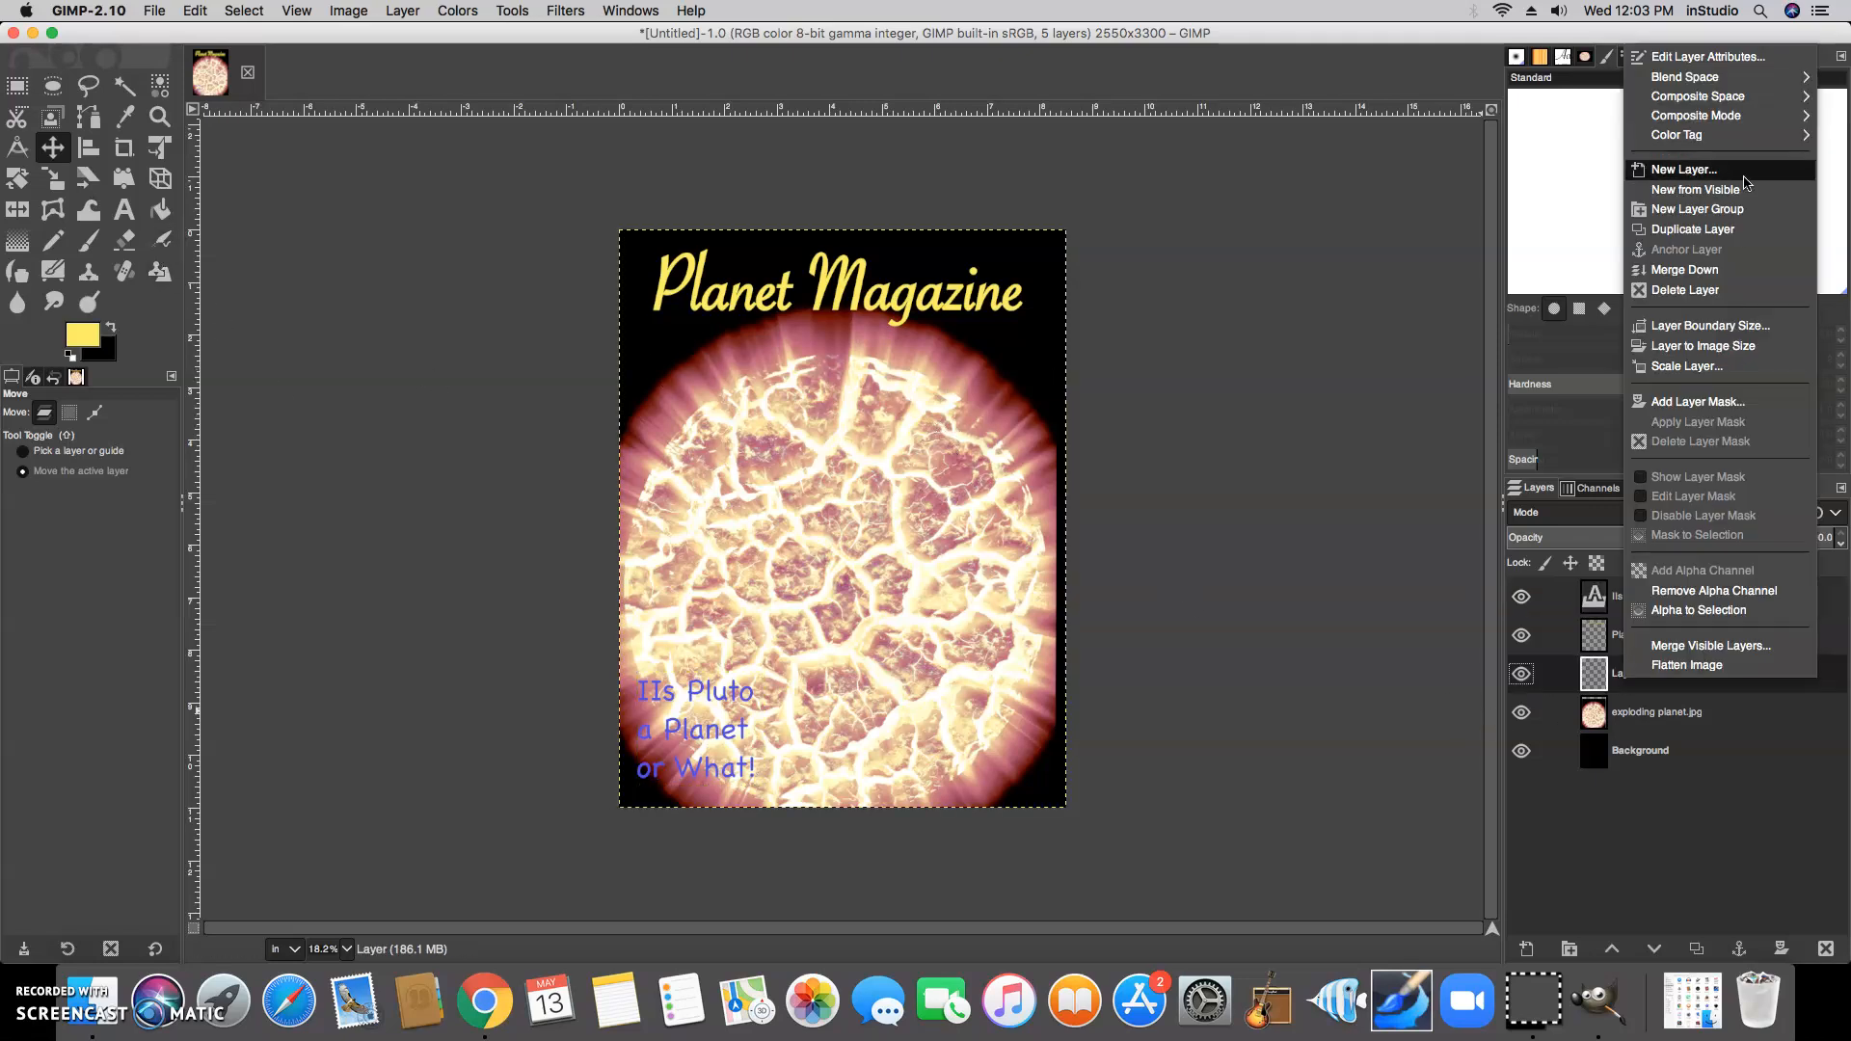
{"action": "left_click", "coordinate": [895, 577]}
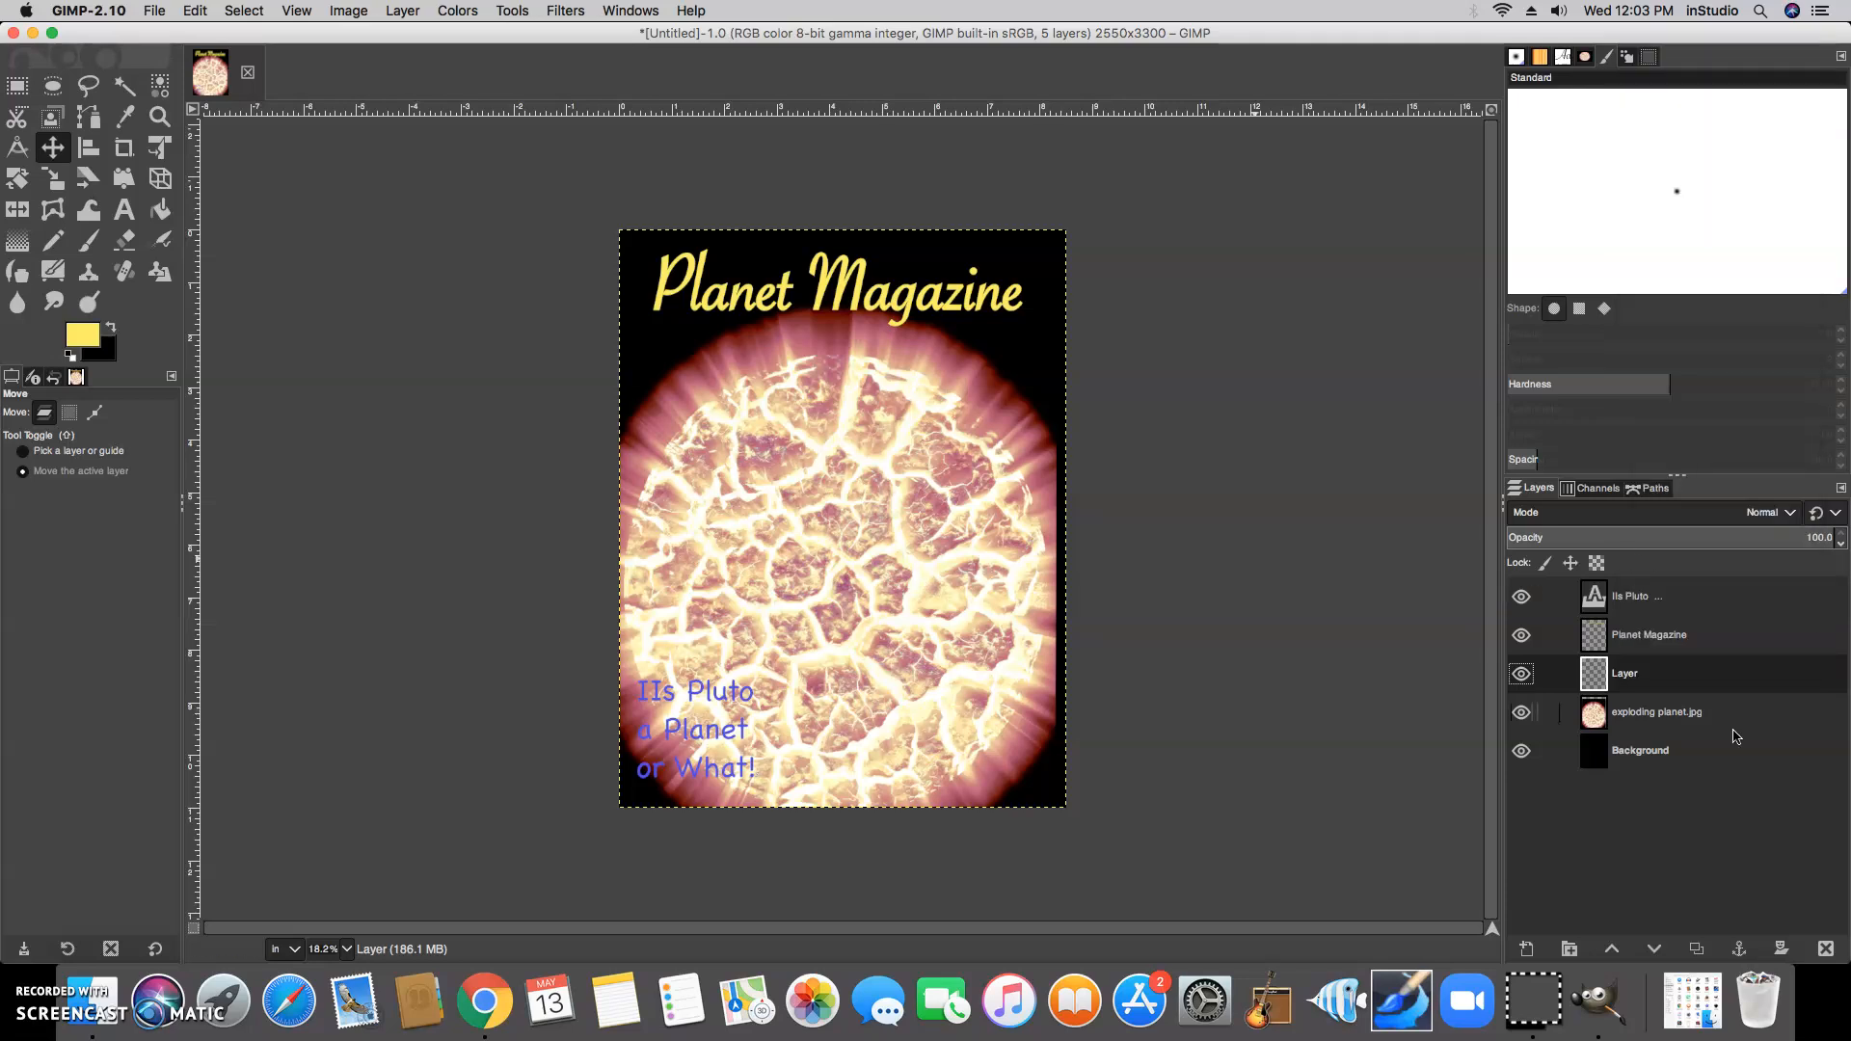
{"action": "right_click", "coordinate": [798, 567]}
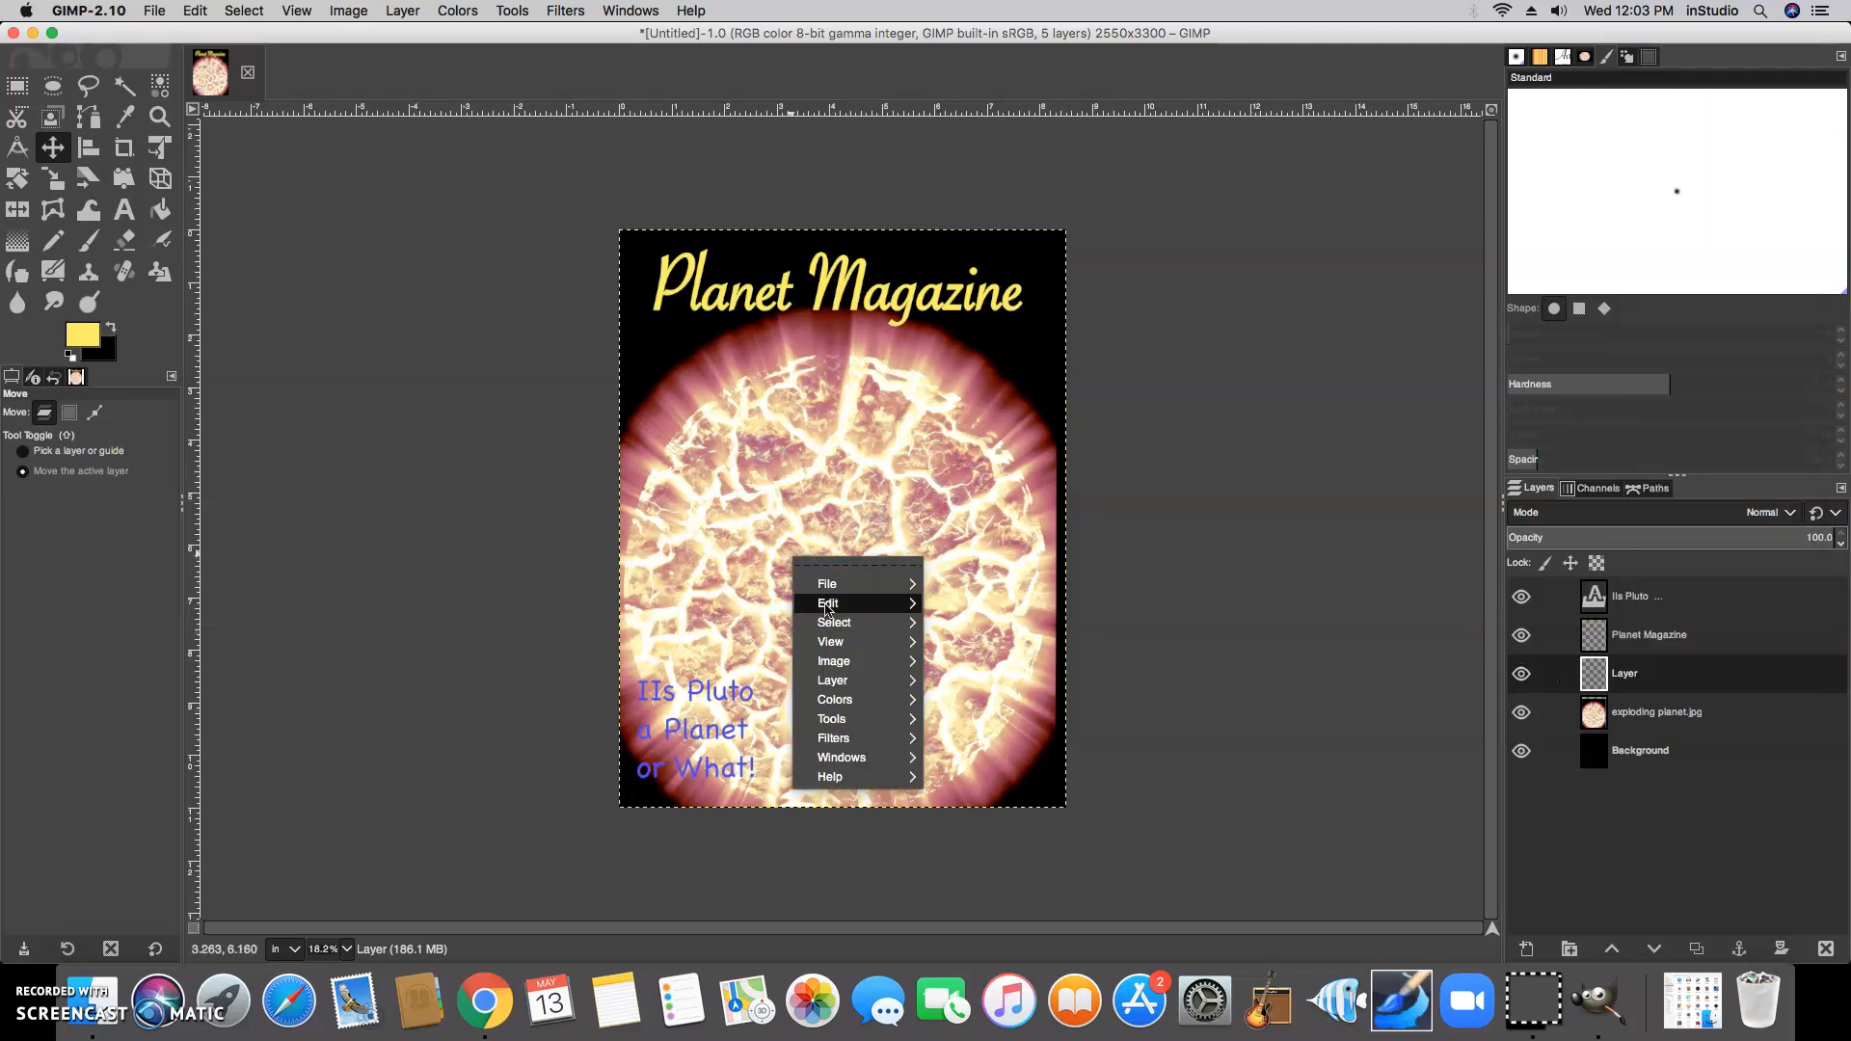
{"action": "mouse_move", "coordinate": [826, 607]}
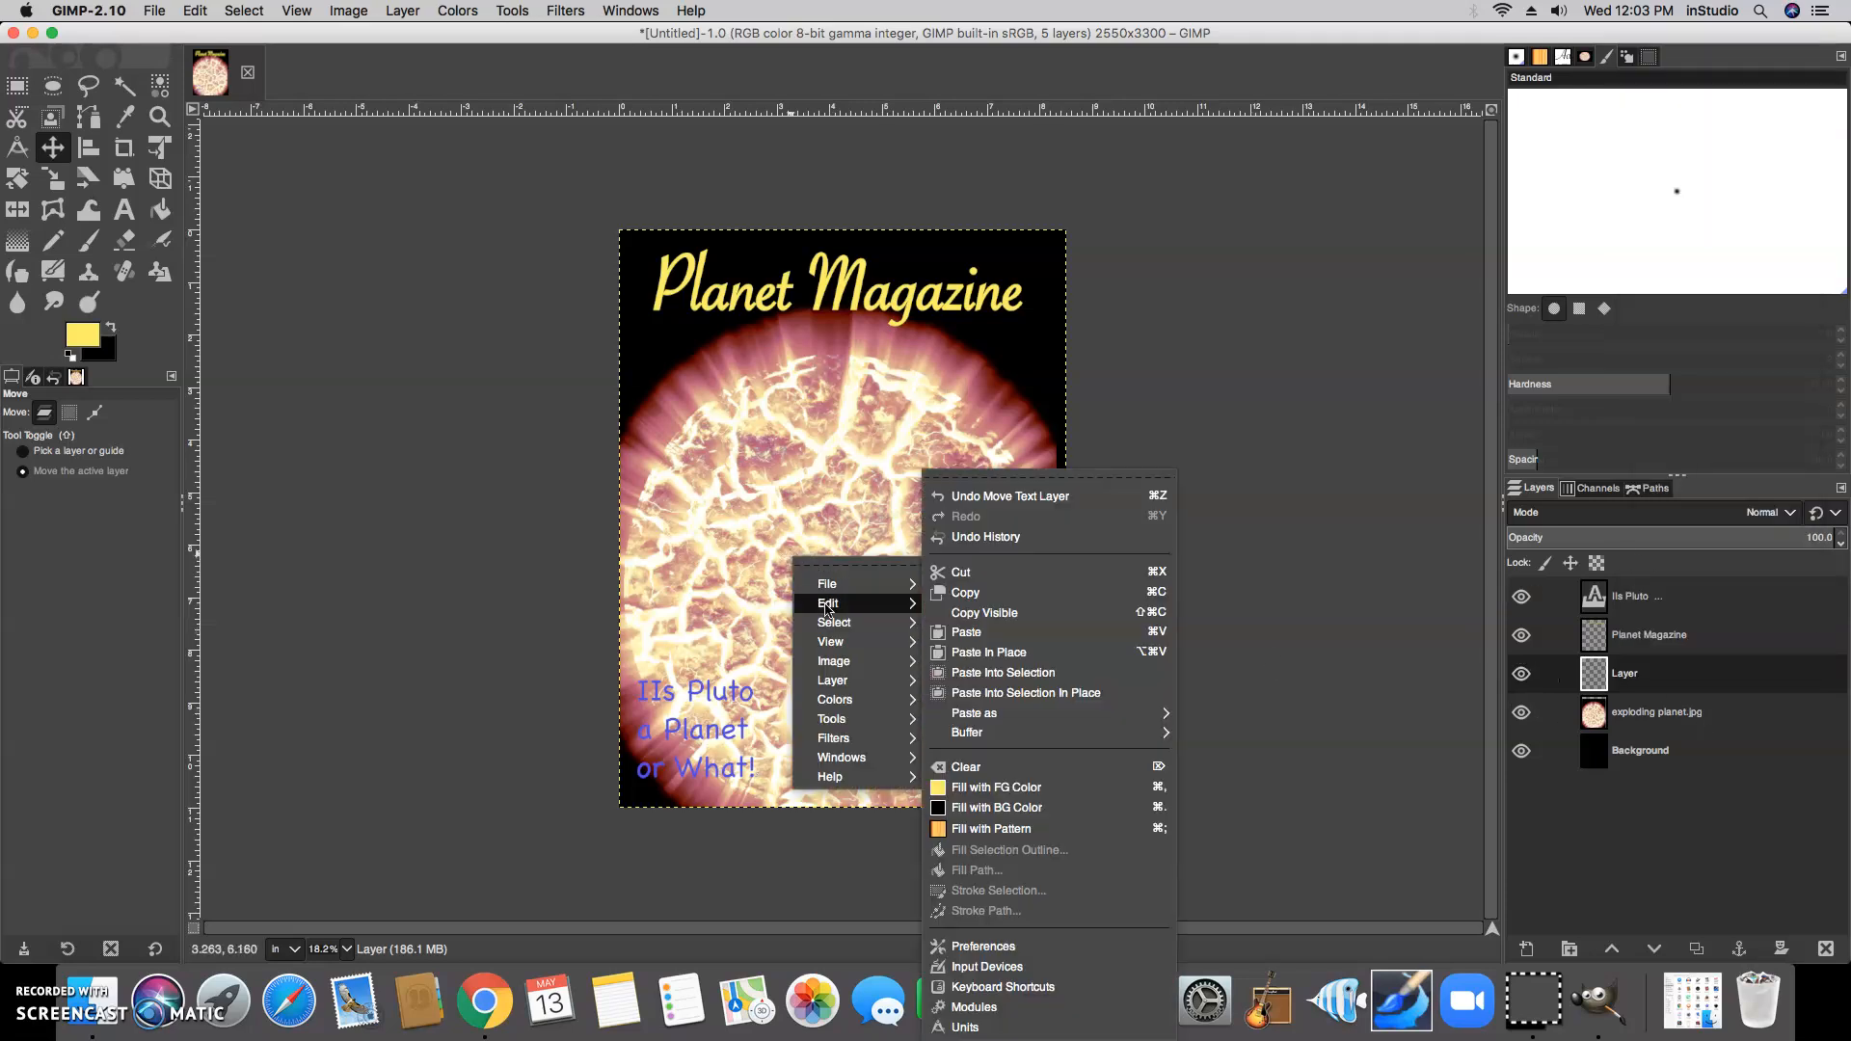
{"action": "left_click", "coordinate": [990, 796]}
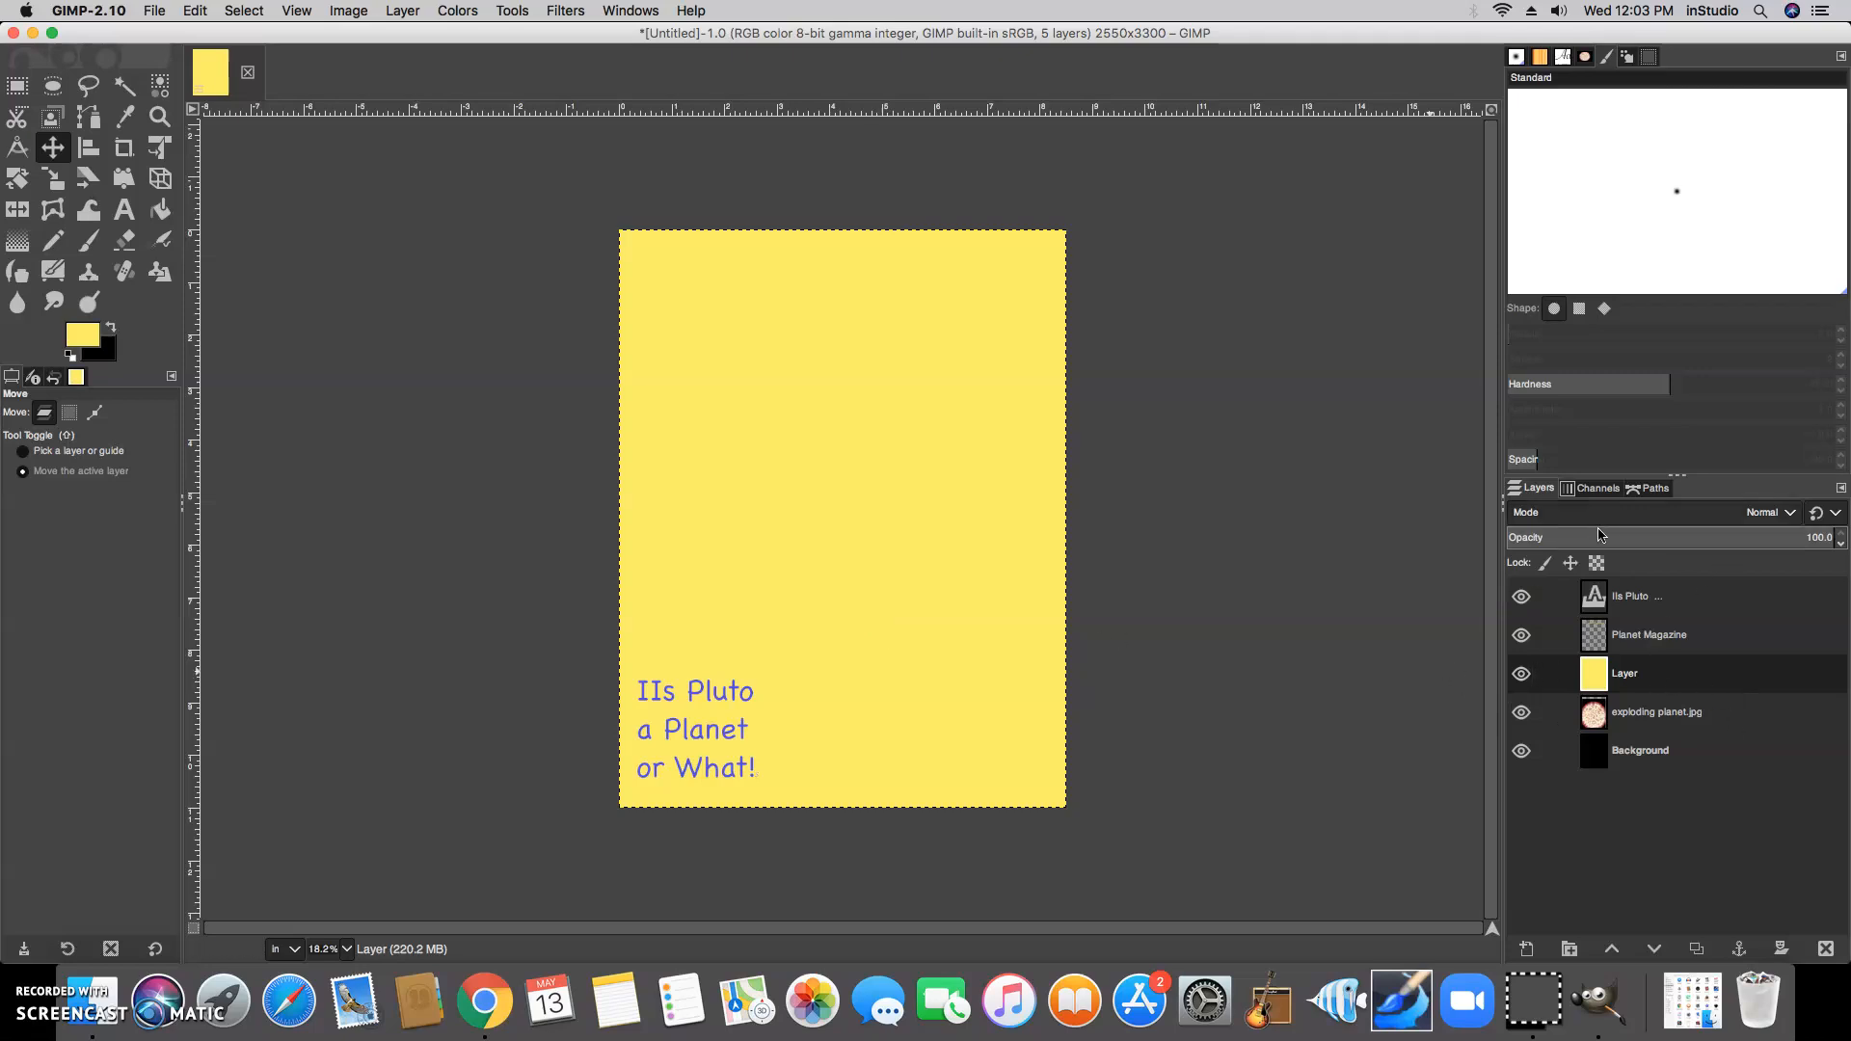
- Draw a radial FG to Transparent gradient about 4.27 in long on the yellow layer, from near the page centre toward its lower right
{"action": "left_click", "coordinate": [17, 241]}
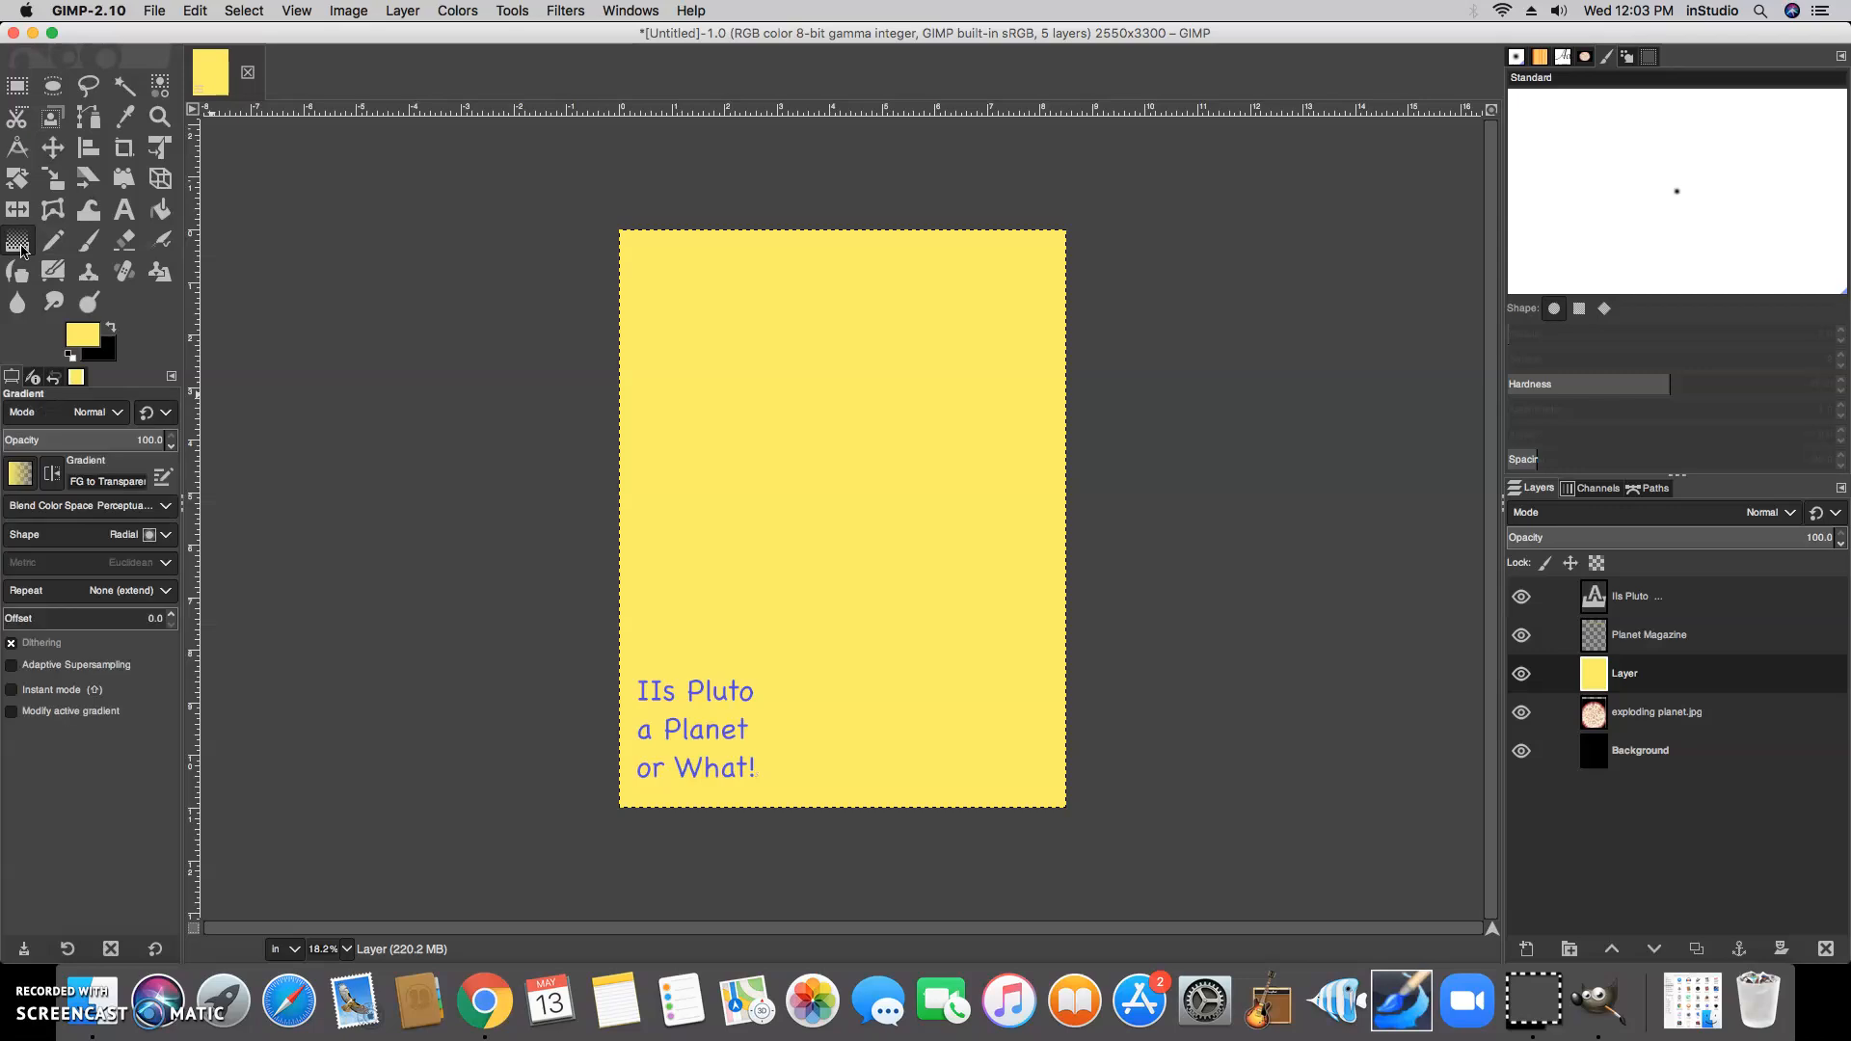
{"action": "left_click", "coordinate": [29, 474]}
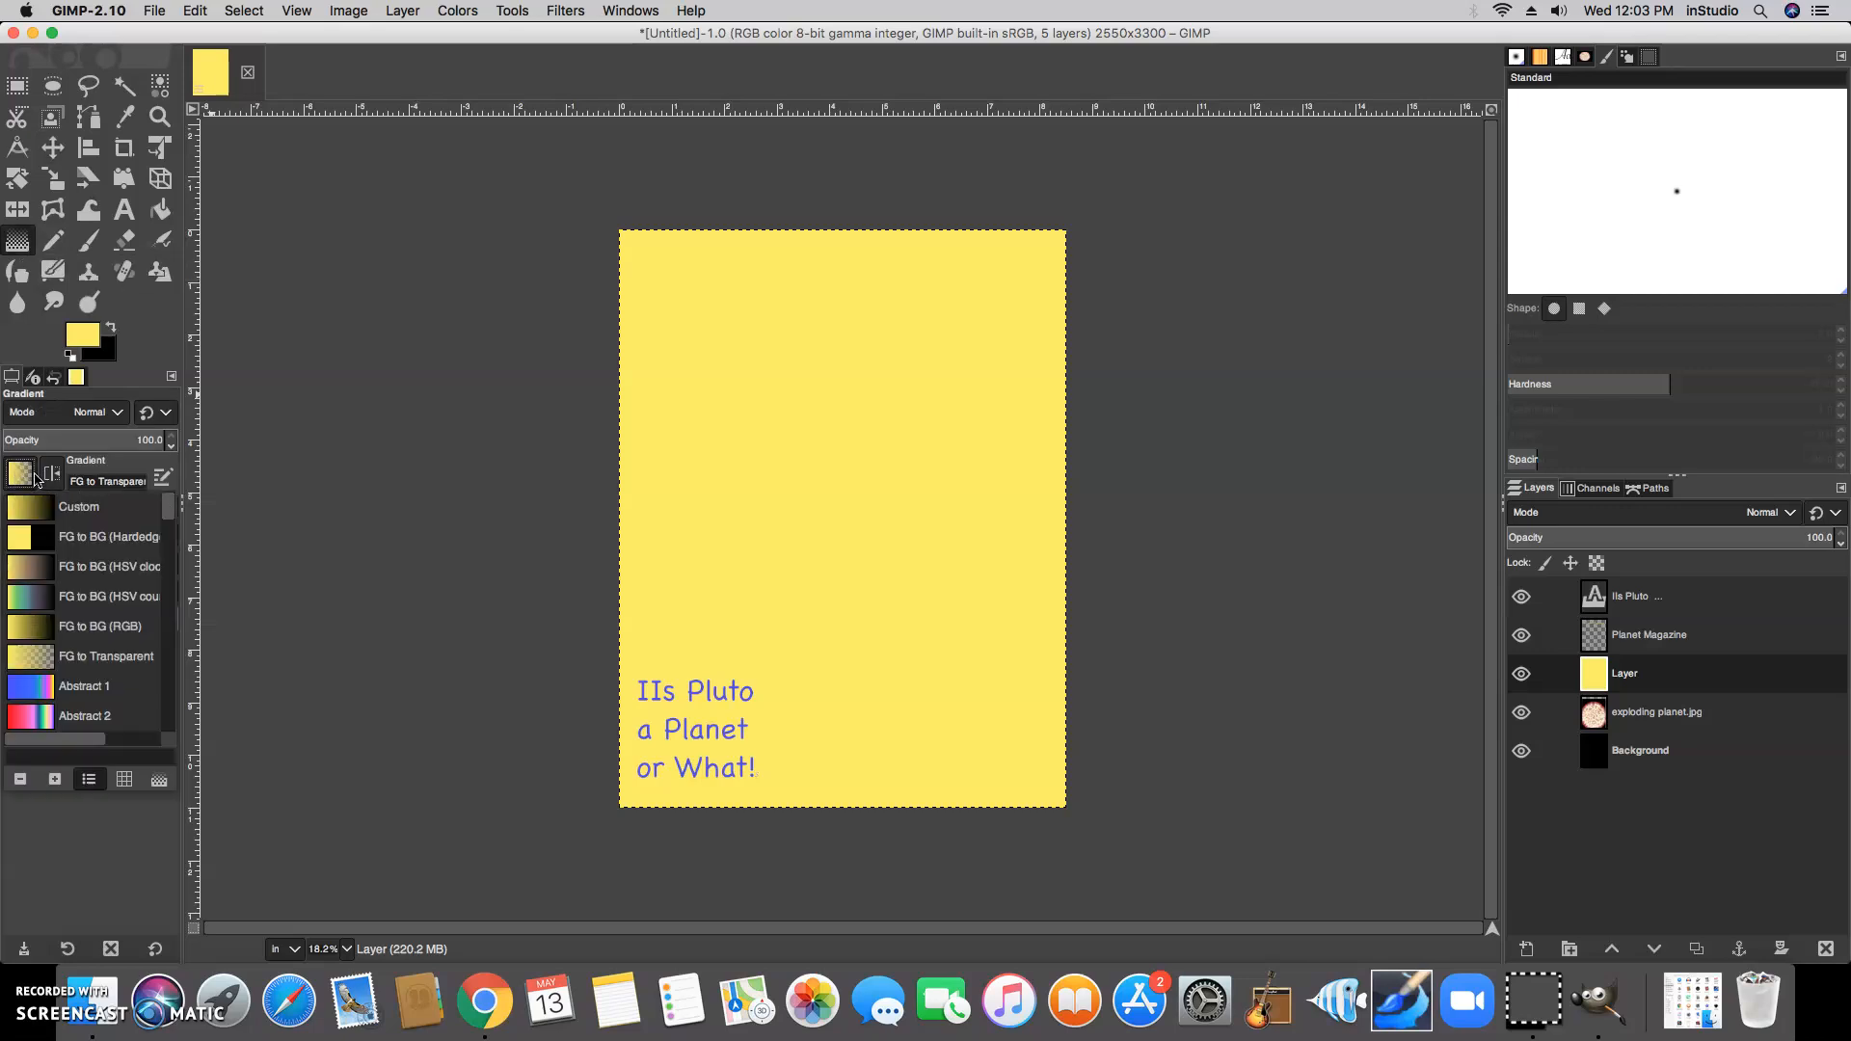
{"action": "left_click", "coordinate": [885, 482]}
{"action": "left_click_drag", "start_coordinate": [811, 528], "coordinate": [1017, 638]}
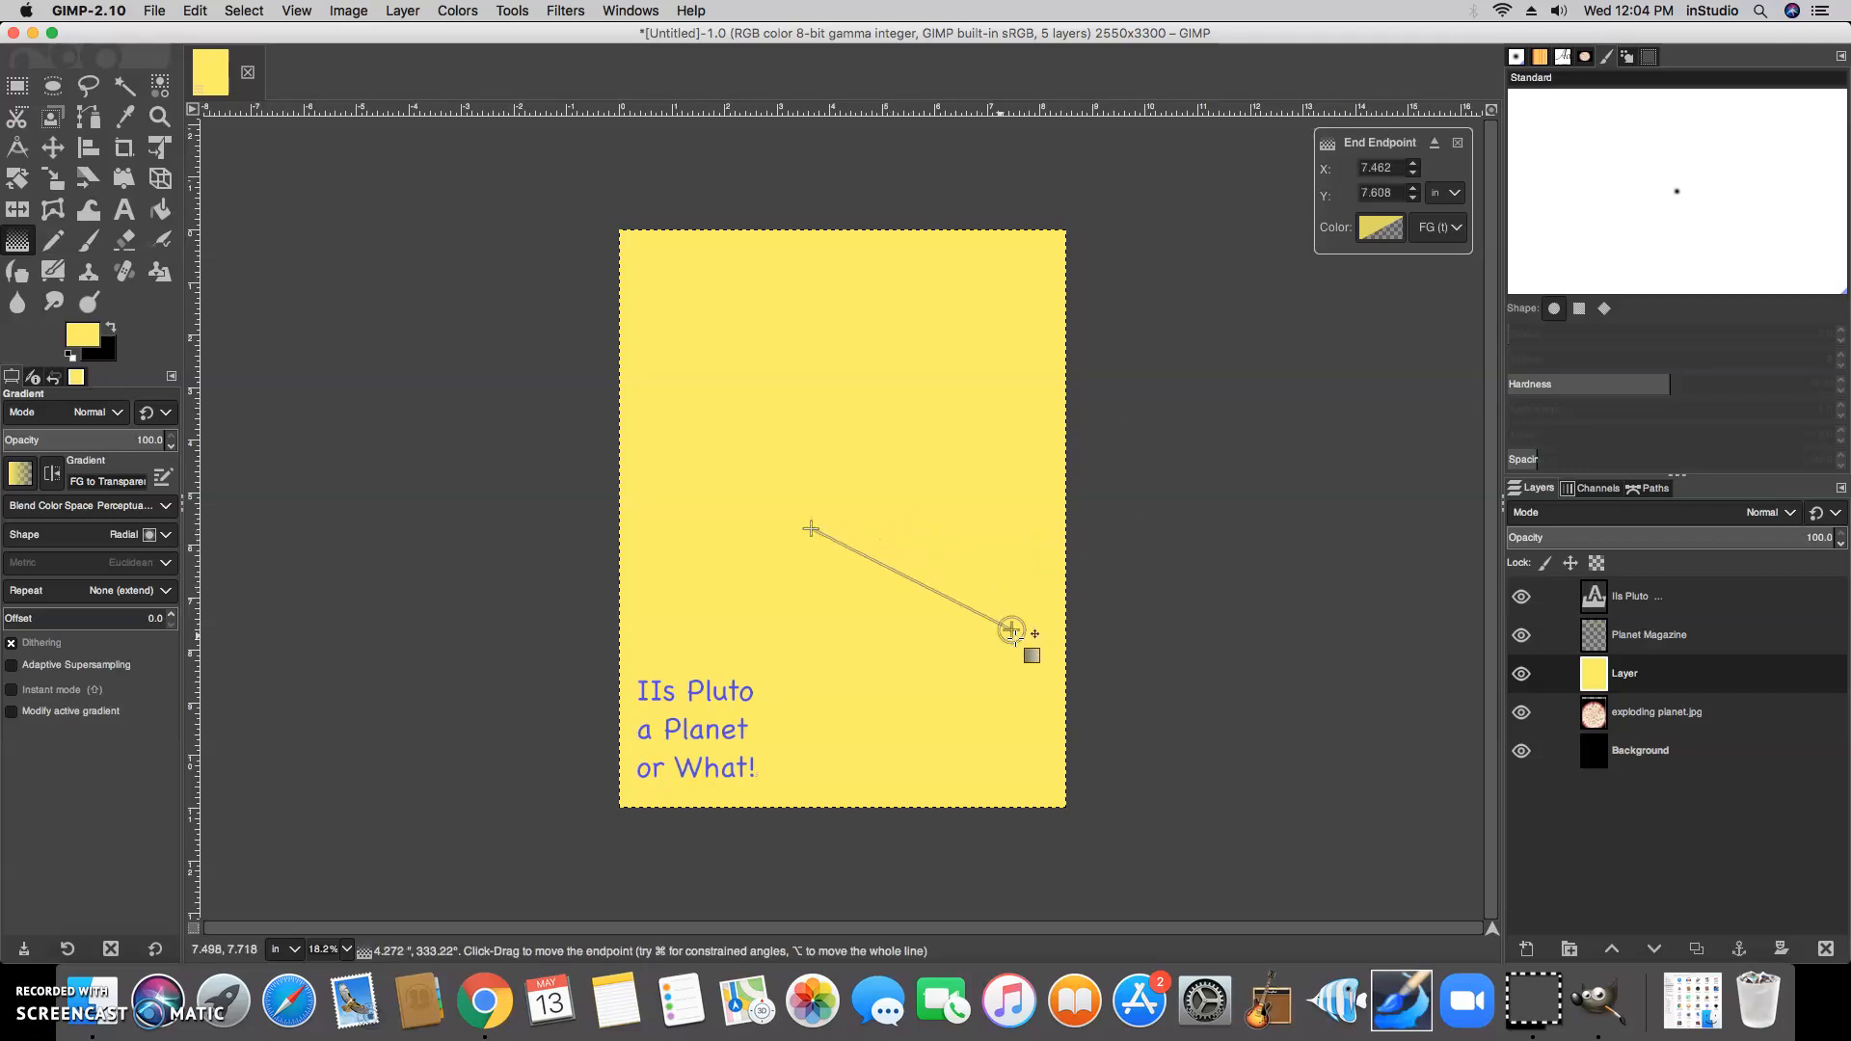